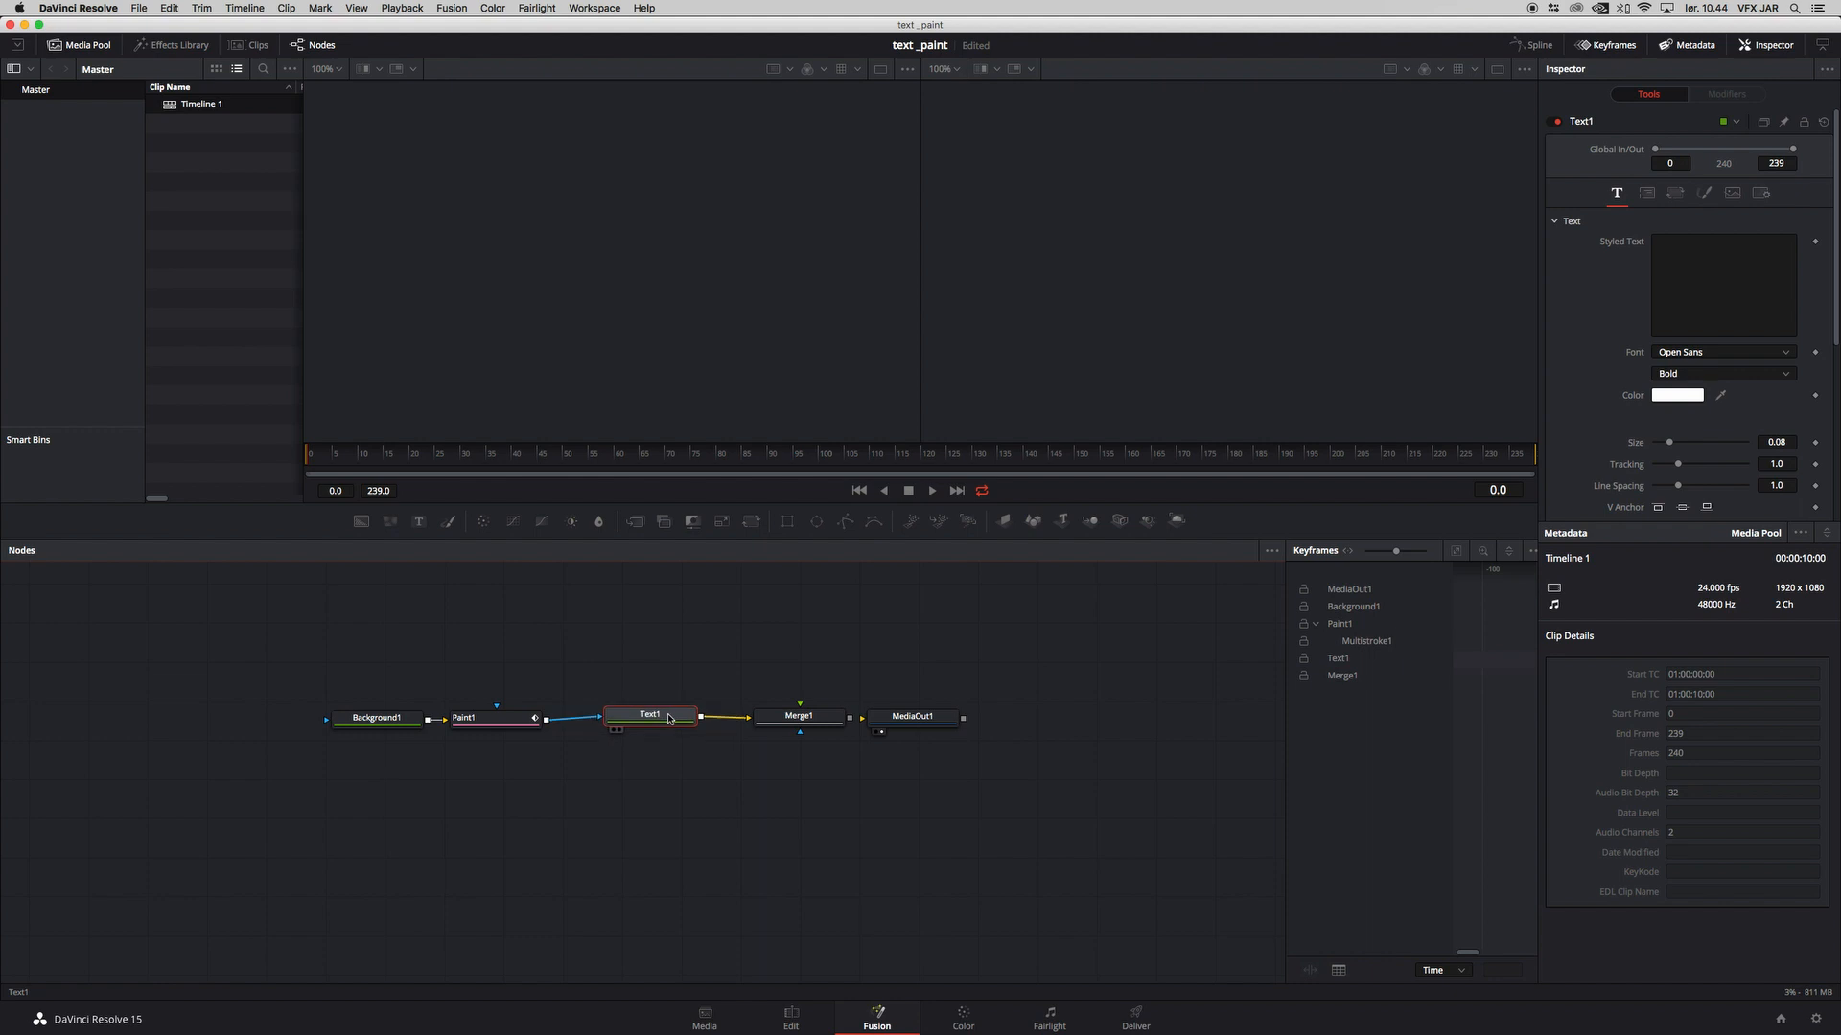
Step: Enter VFX JAR as the styled text of Text1 and set its font to Arial
{"action": "left_click", "coordinate": [1699, 250]}
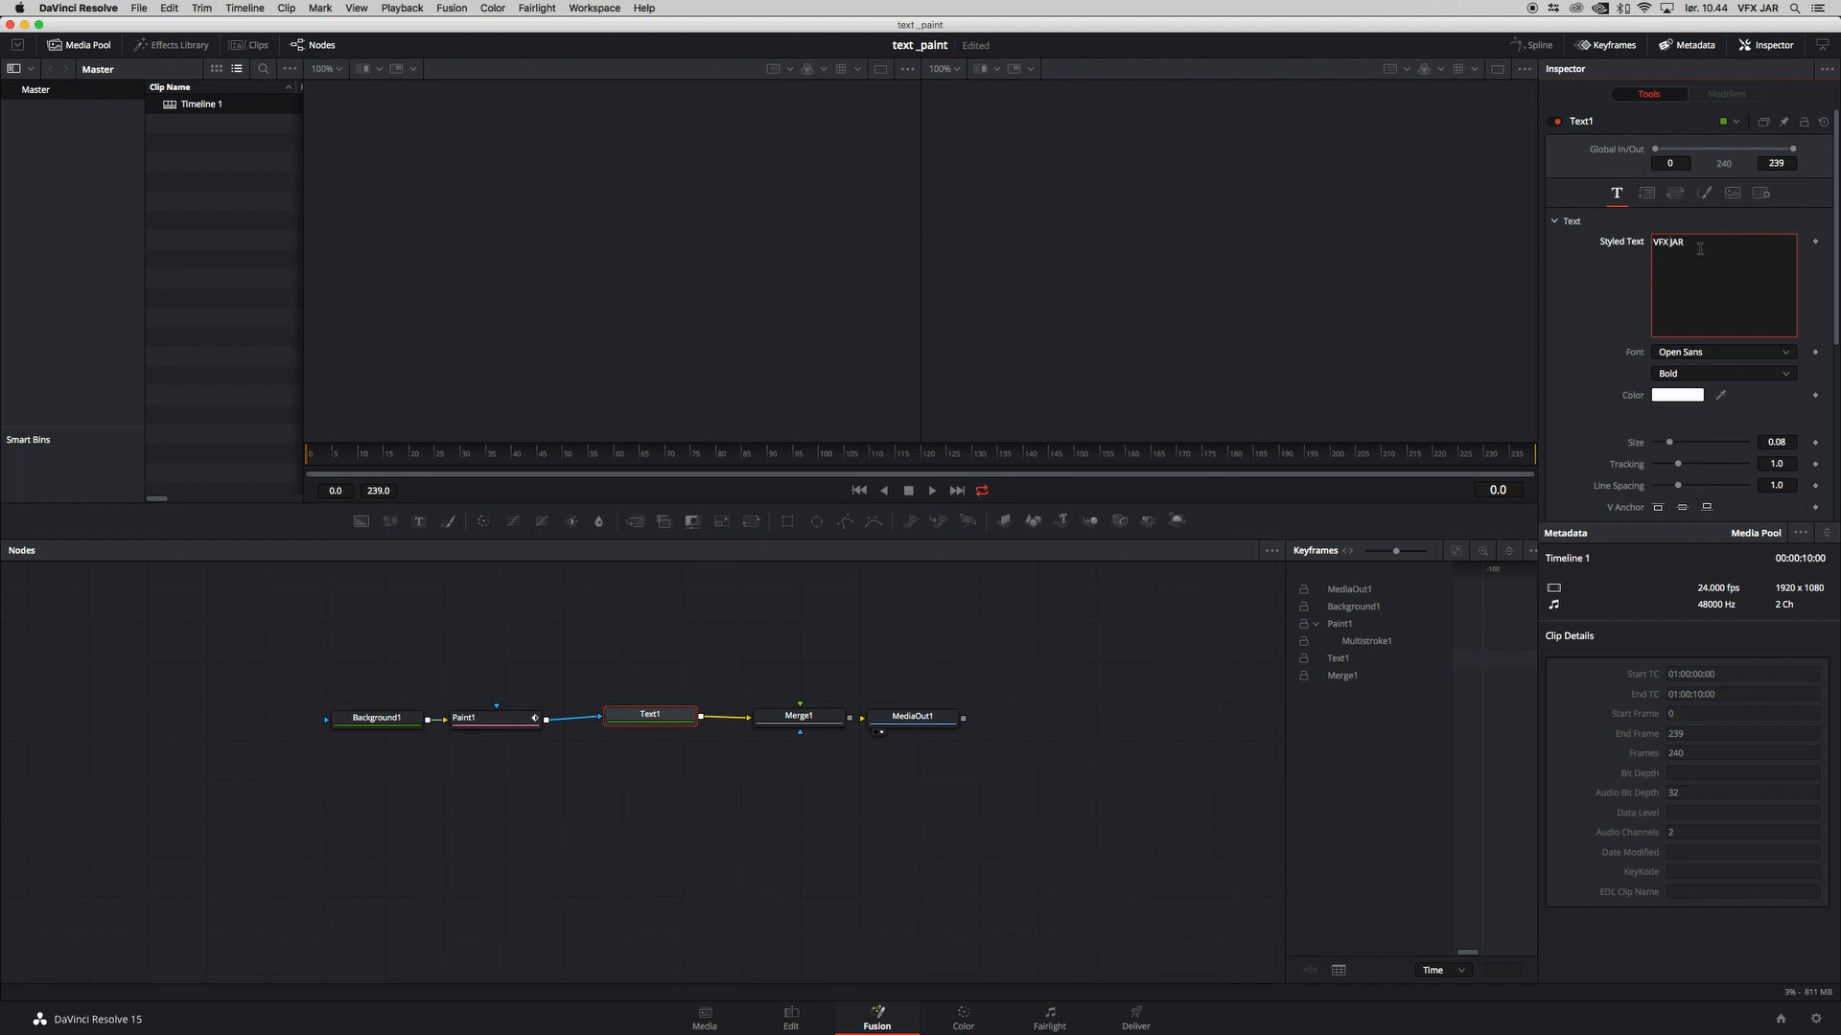
{"action": "left_click", "coordinate": [1702, 352]}
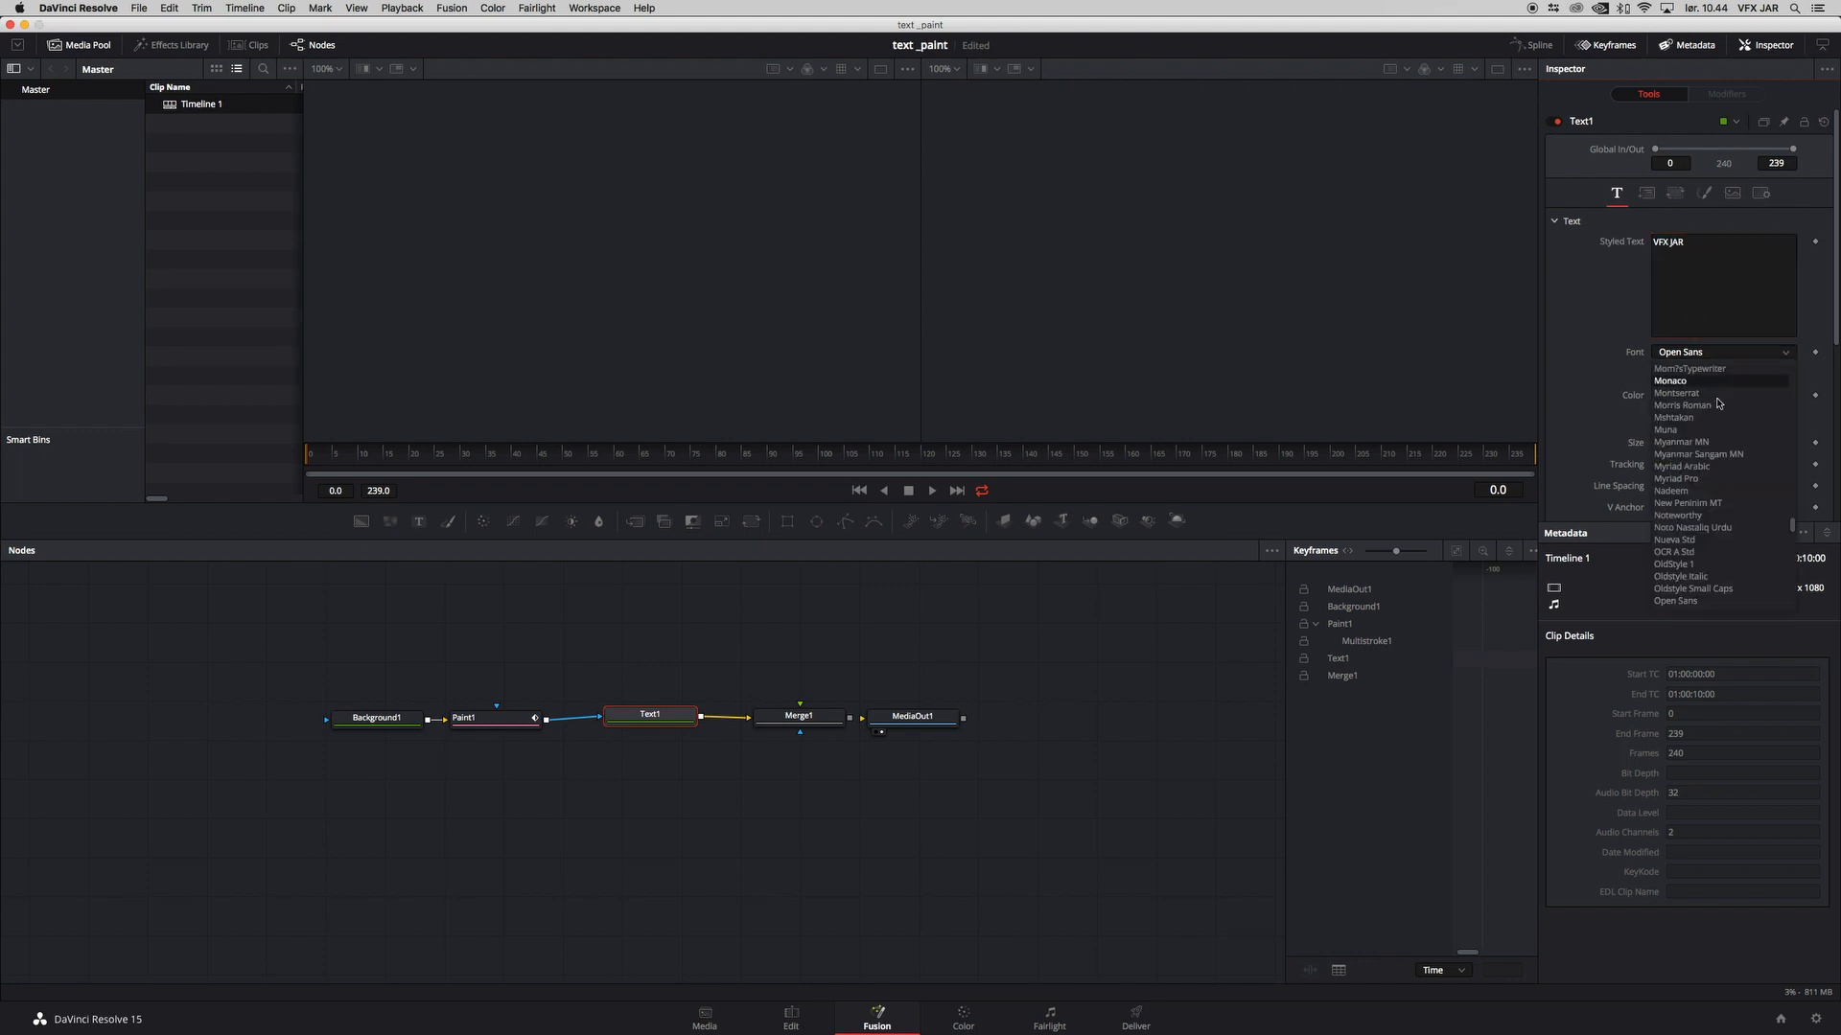
{"action": "scroll", "coordinate": [1715, 431], "scroll_direction": "up", "scroll_amount": 15}
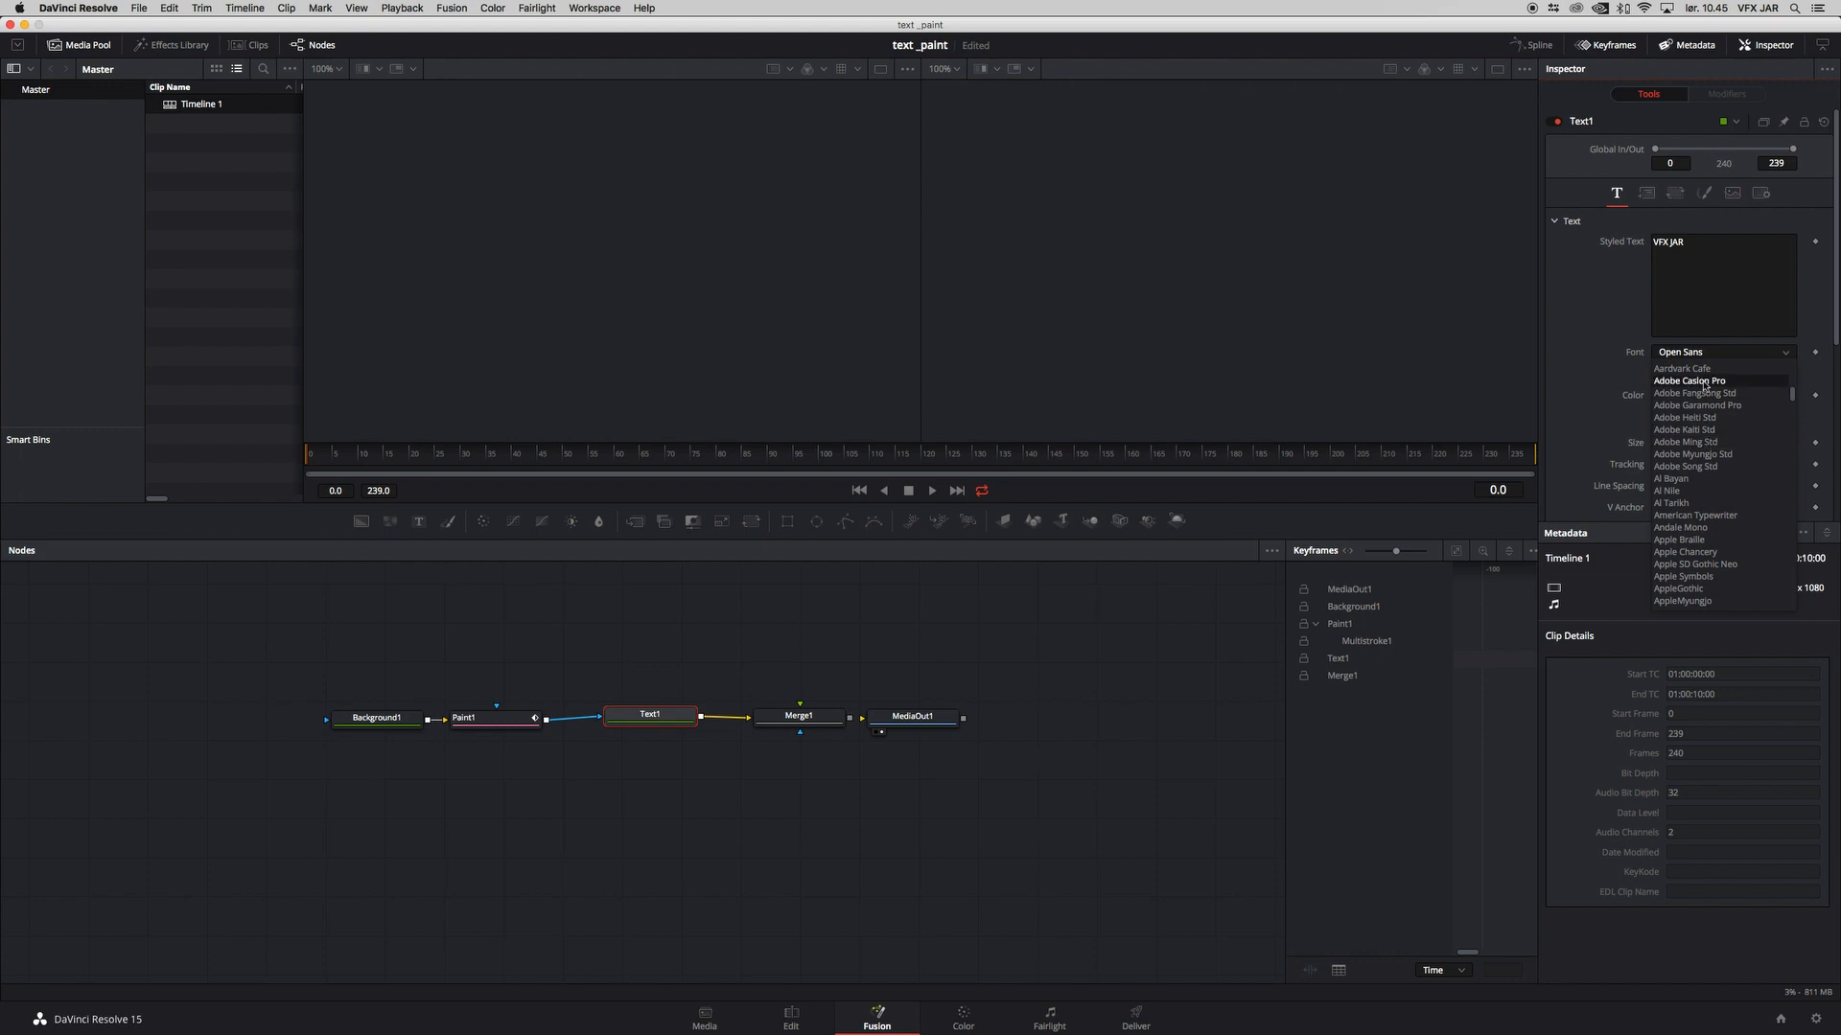
{"action": "scroll", "coordinate": [1702, 489], "scroll_direction": "down", "scroll_amount": 4}
{"action": "left_click", "coordinate": [1700, 479]}
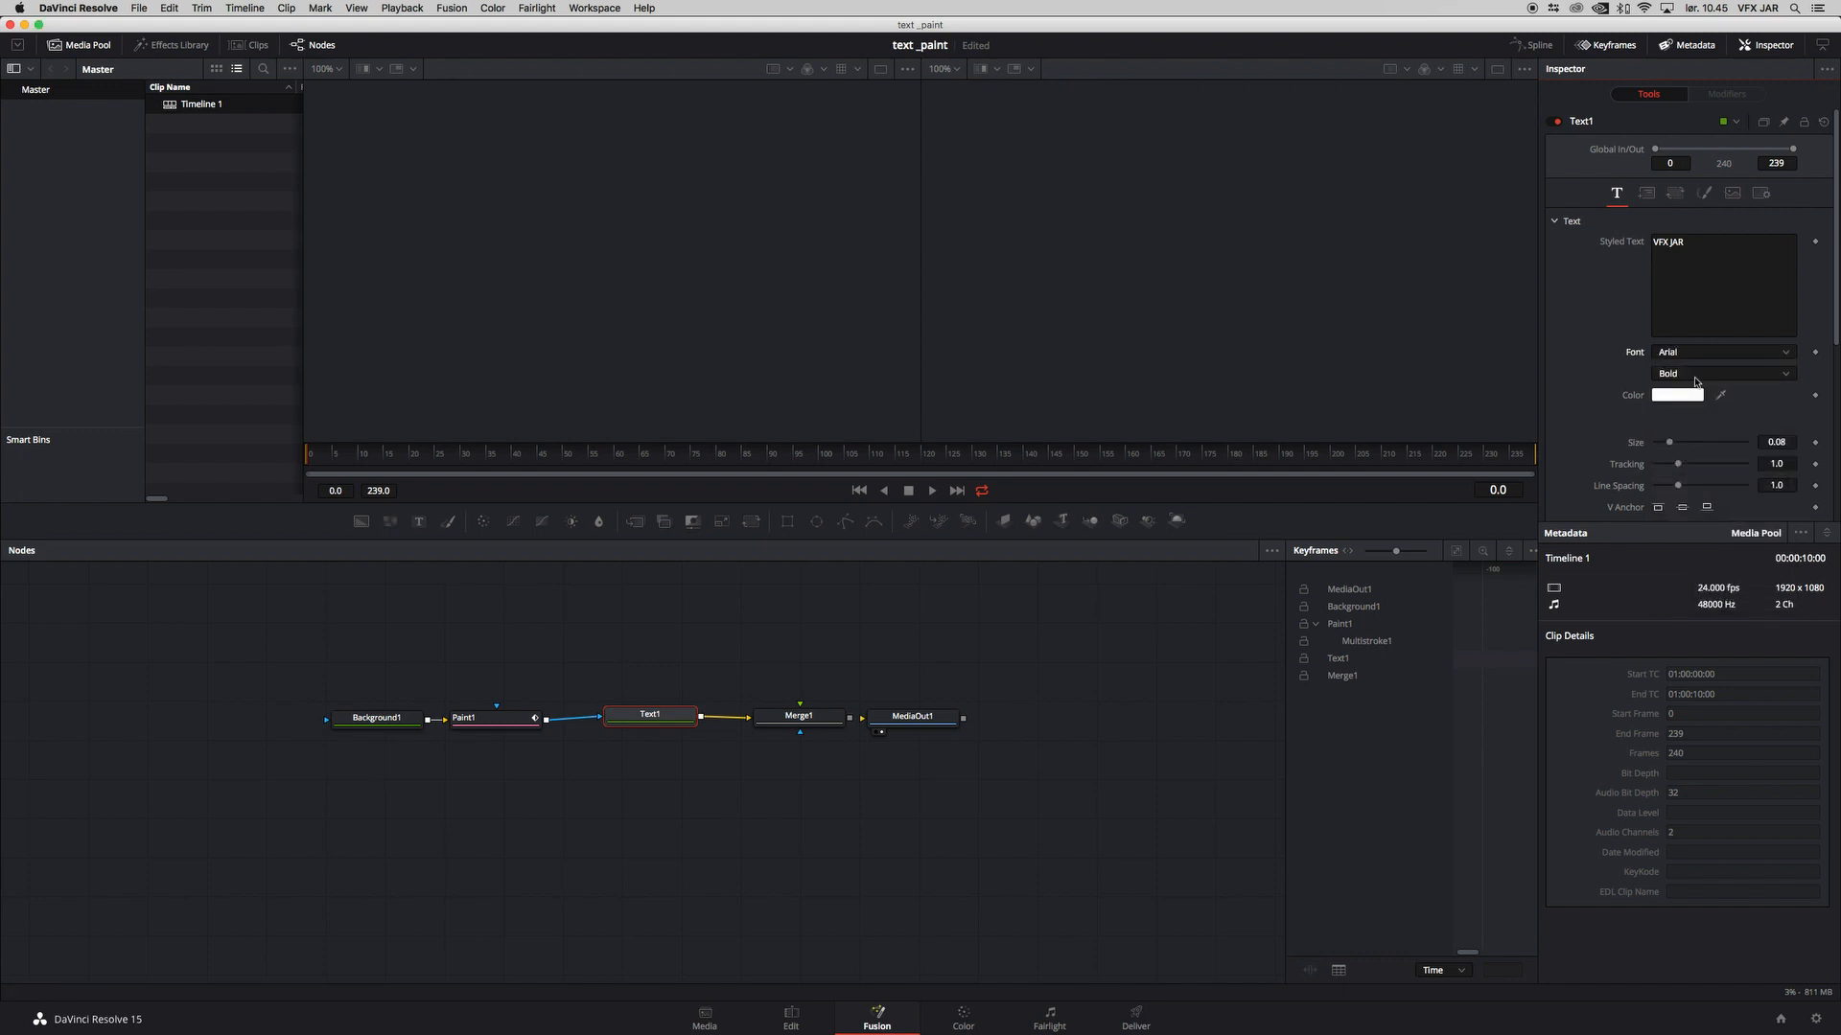
Step: Enlarge the title text to a size of about 0.21 and display Text1 in the first viewer
{"action": "left_click_drag", "start_coordinate": [1675, 446], "coordinate": [1689, 445]}
{"action": "left_click", "coordinate": [675, 715]}
{"action": "key", "text": "1"}
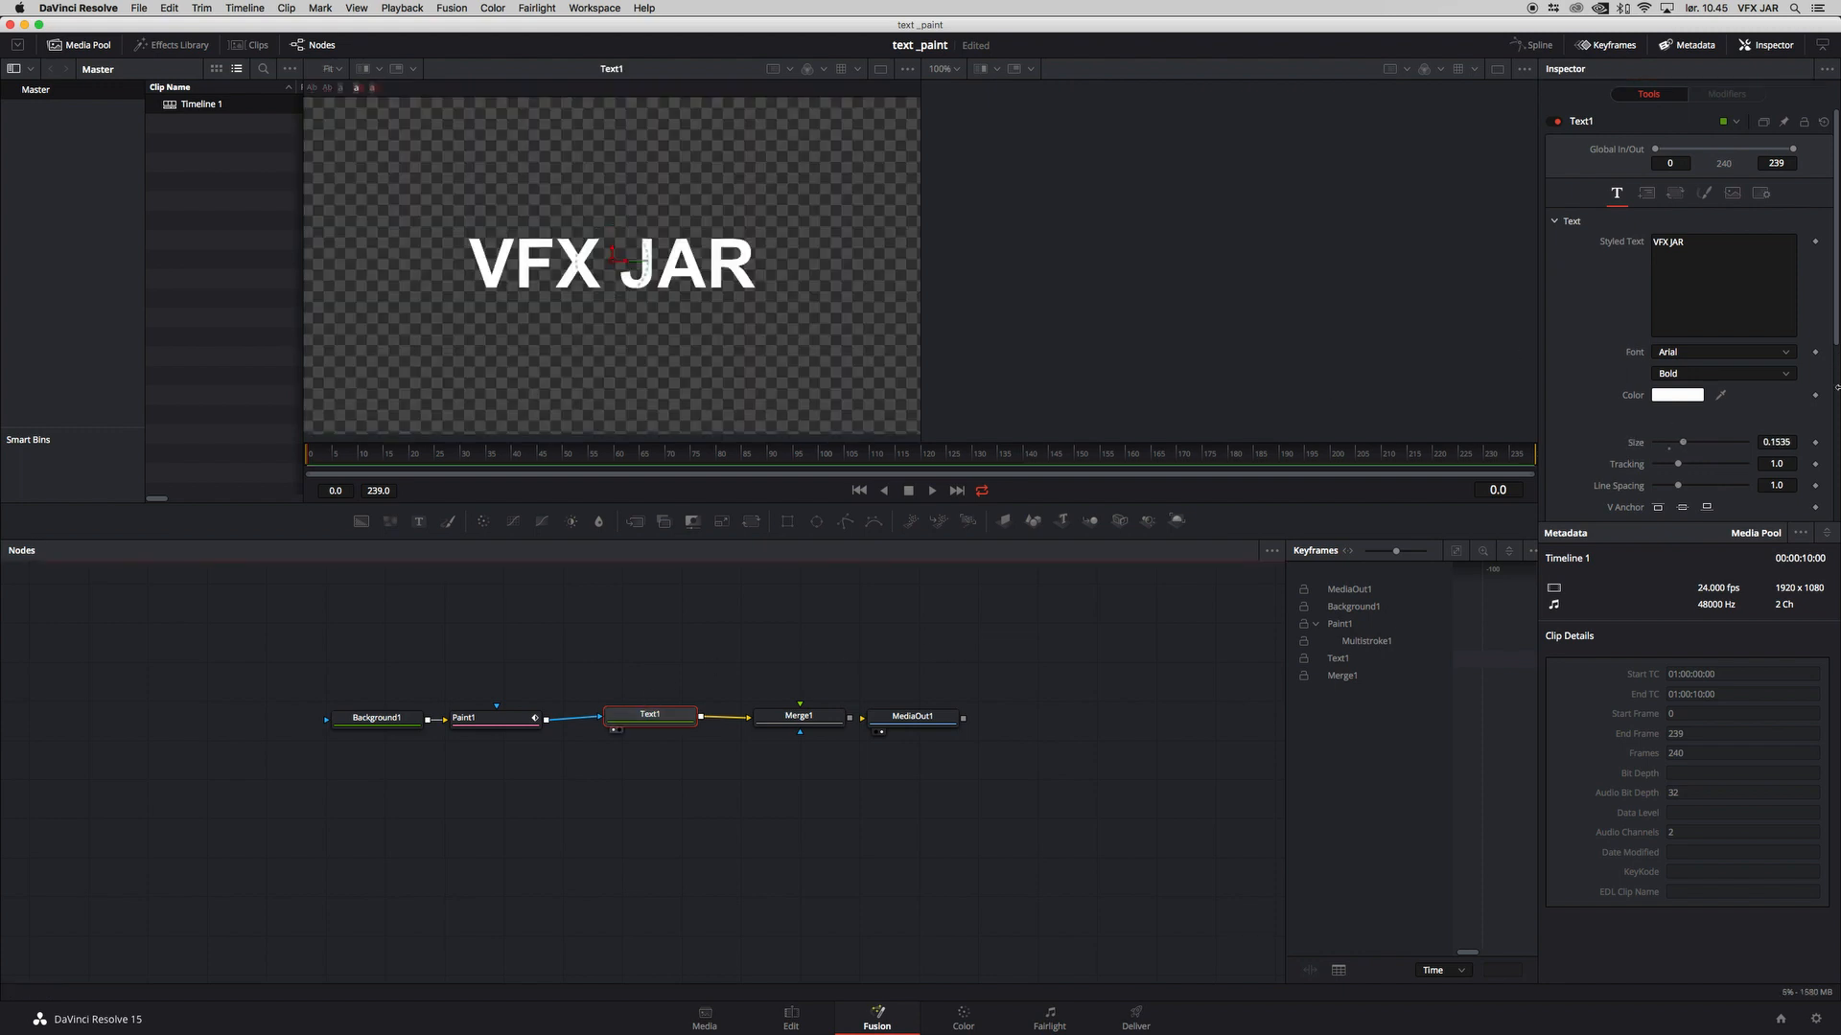
{"action": "left_click_drag", "start_coordinate": [1685, 444], "coordinate": [1693, 444]}
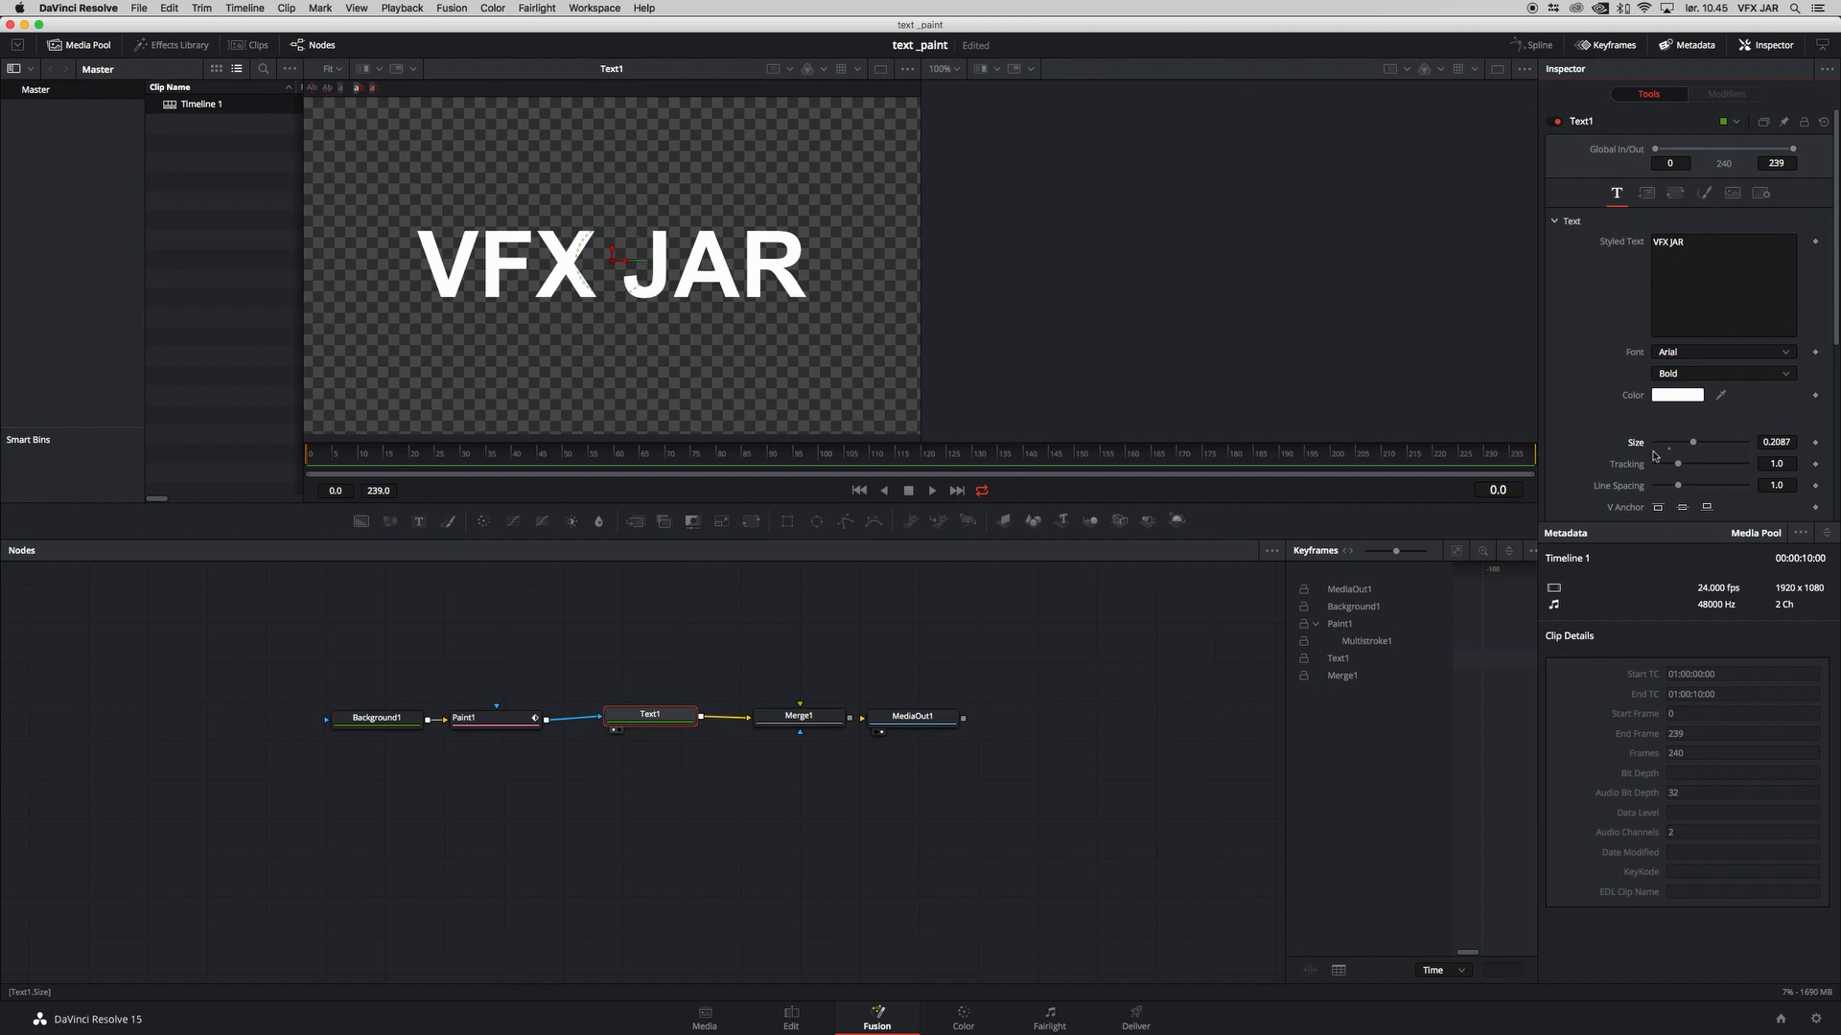
Step: With Paint1's Stroke tool at a brush size of about 0.07, scribble one continuous white stroke across the frame to cover the title area
{"action": "left_click", "coordinate": [515, 722]}
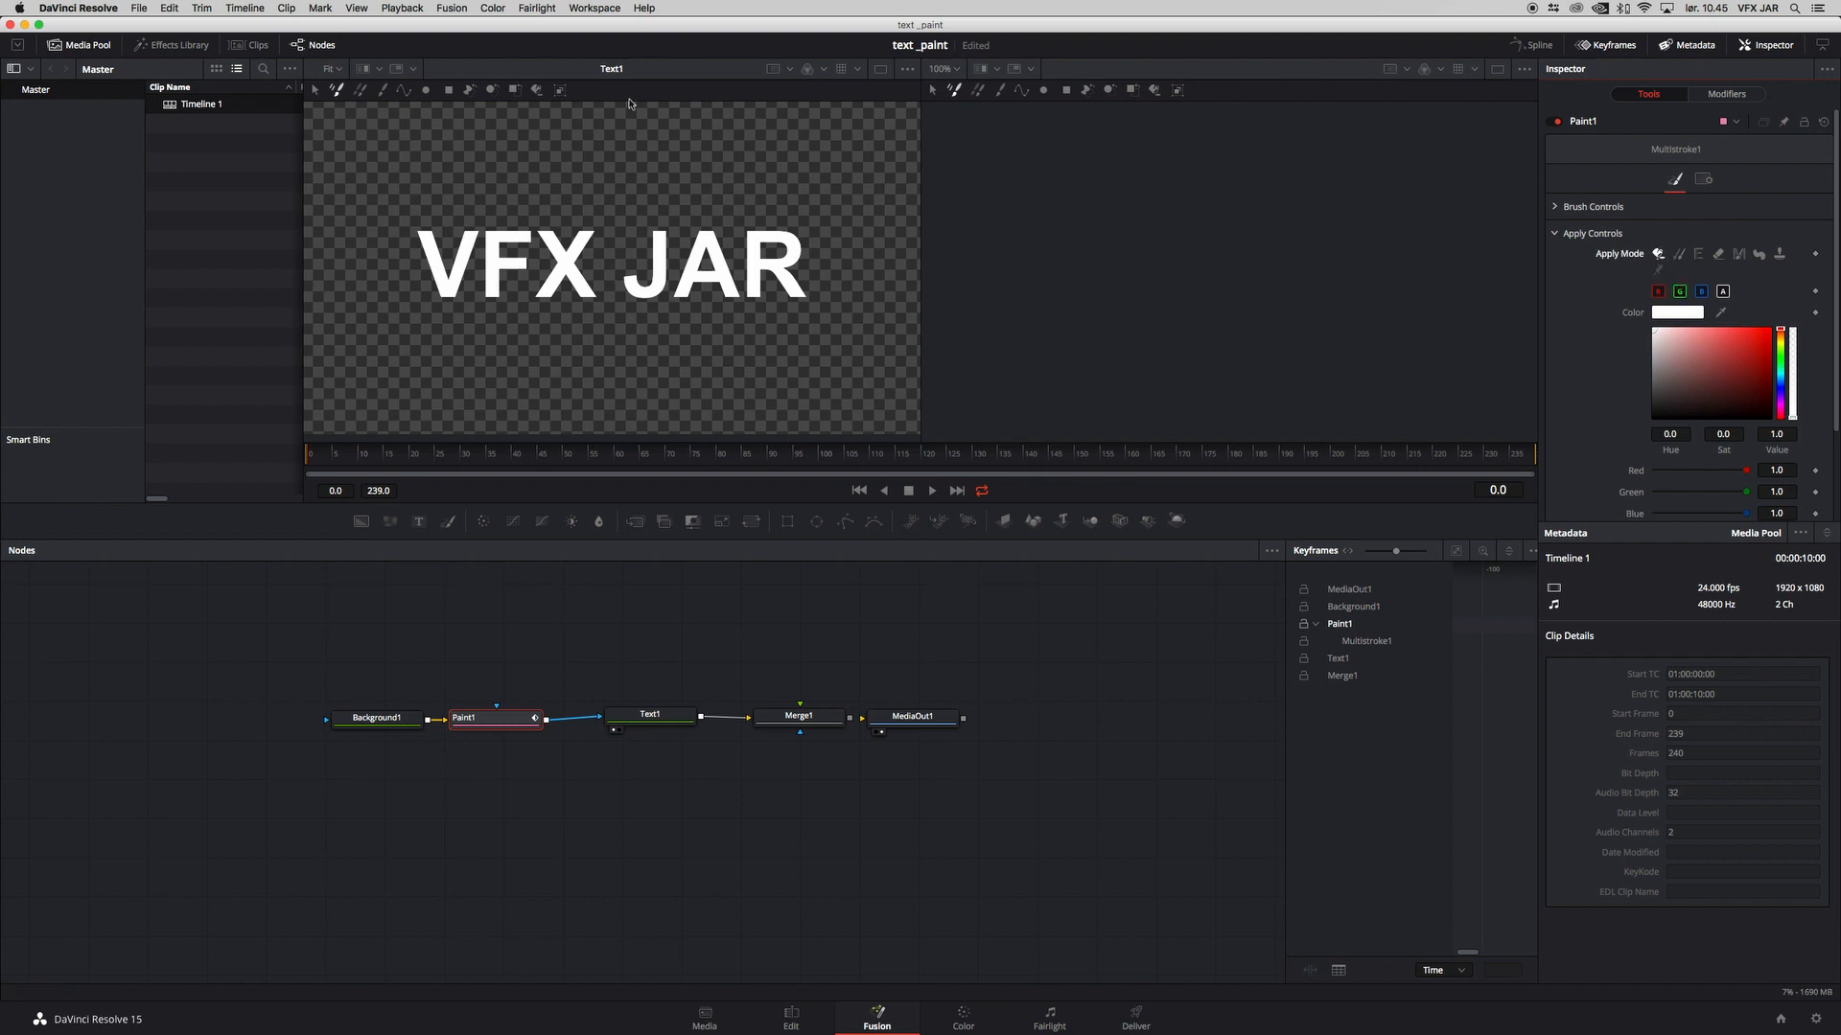
{"action": "left_click", "coordinate": [382, 90]}
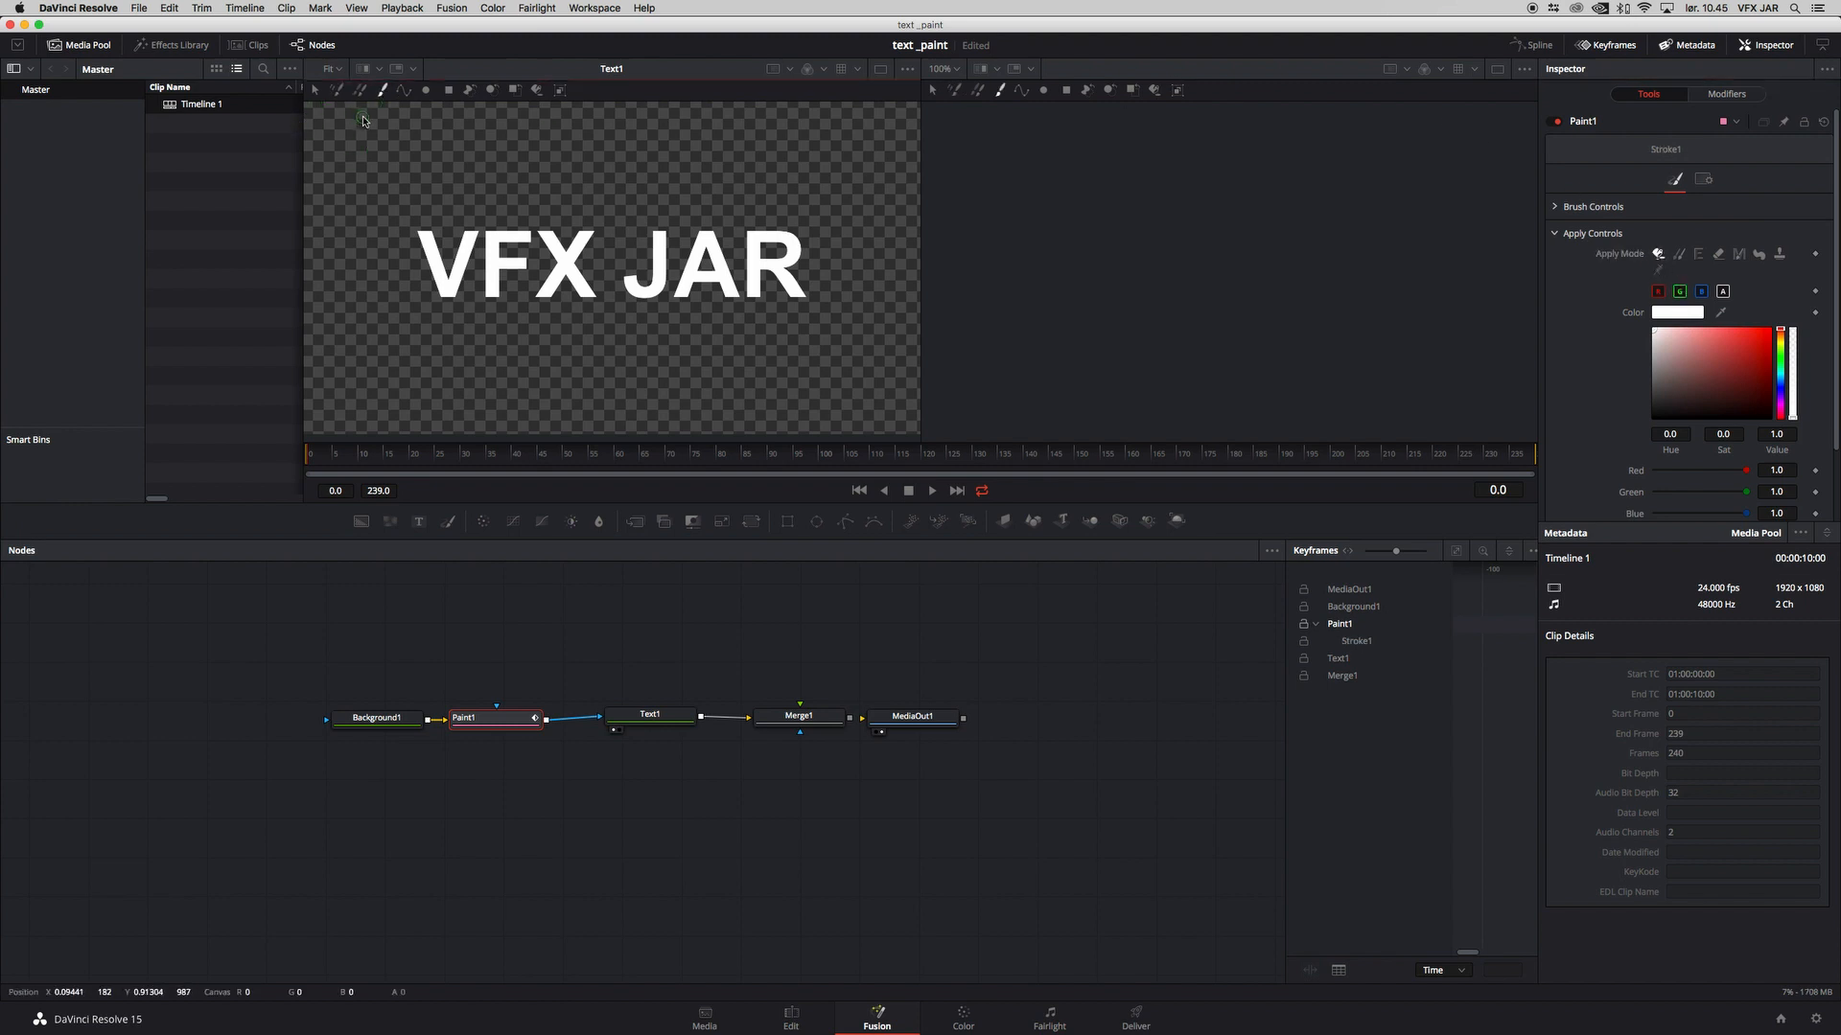
{"action": "left_click", "coordinate": [1733, 95]}
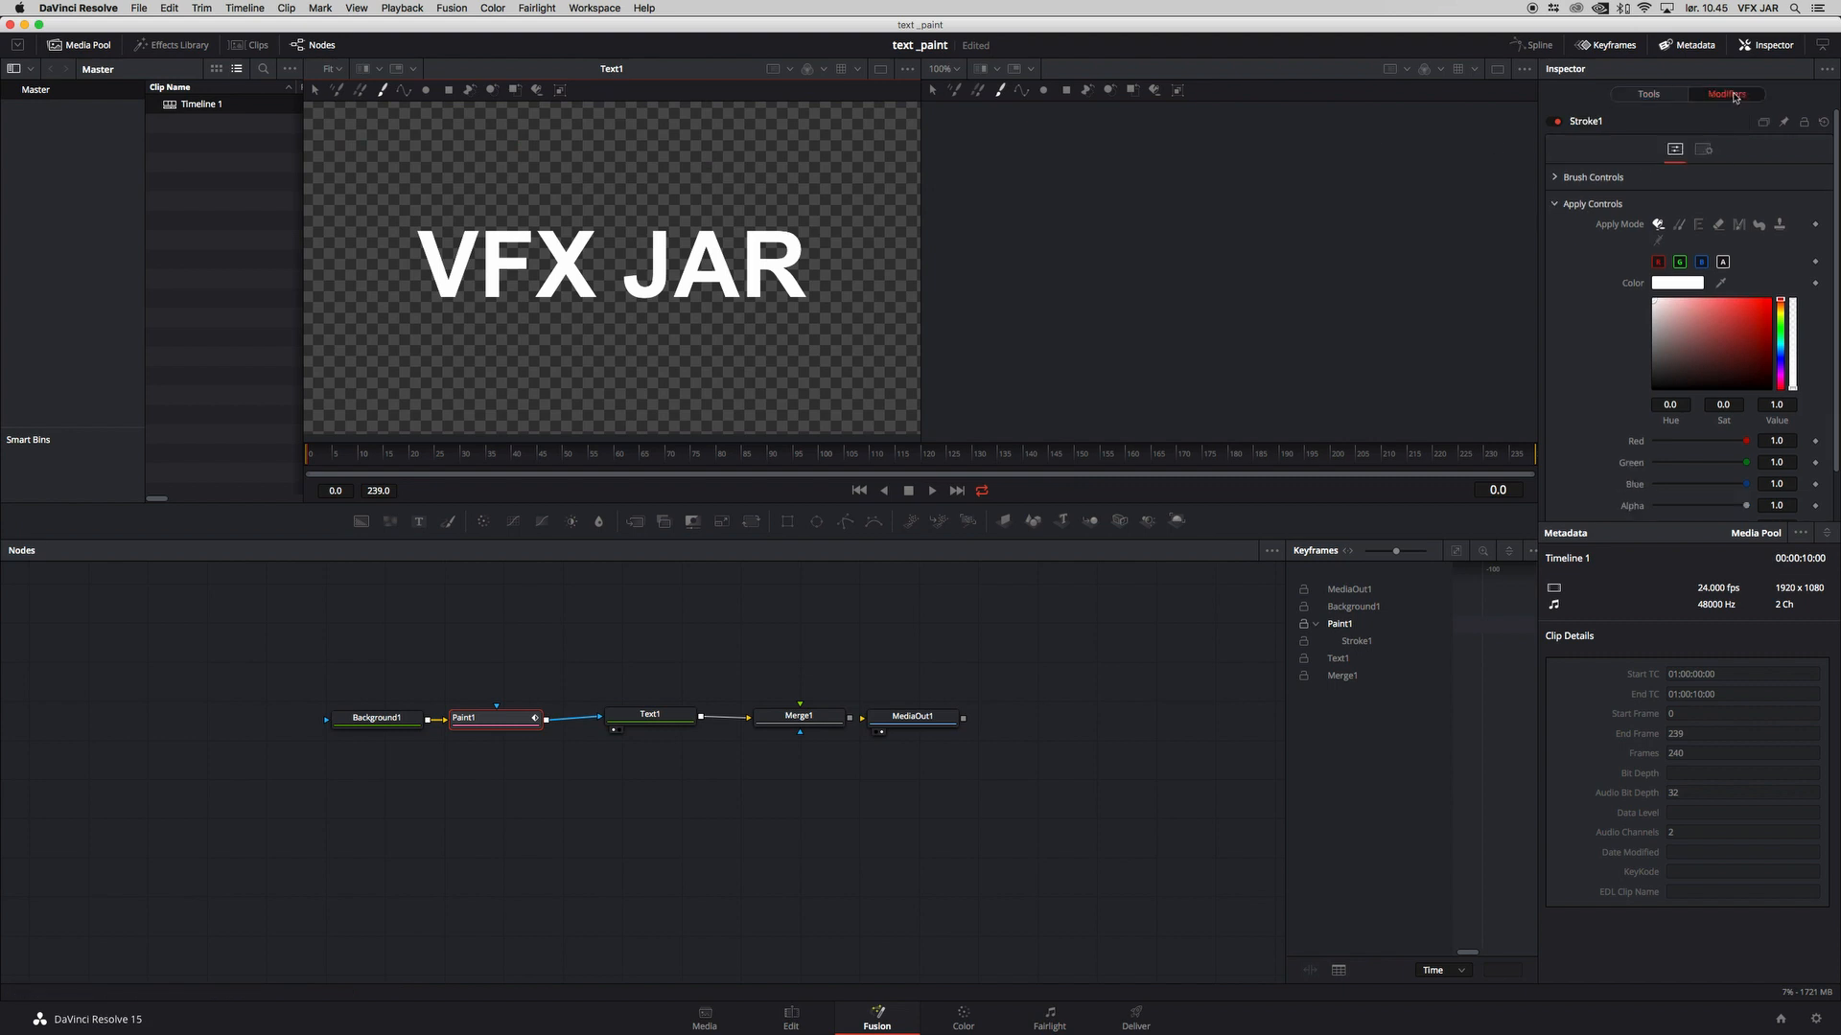
{"action": "left_click", "coordinate": [1556, 179]}
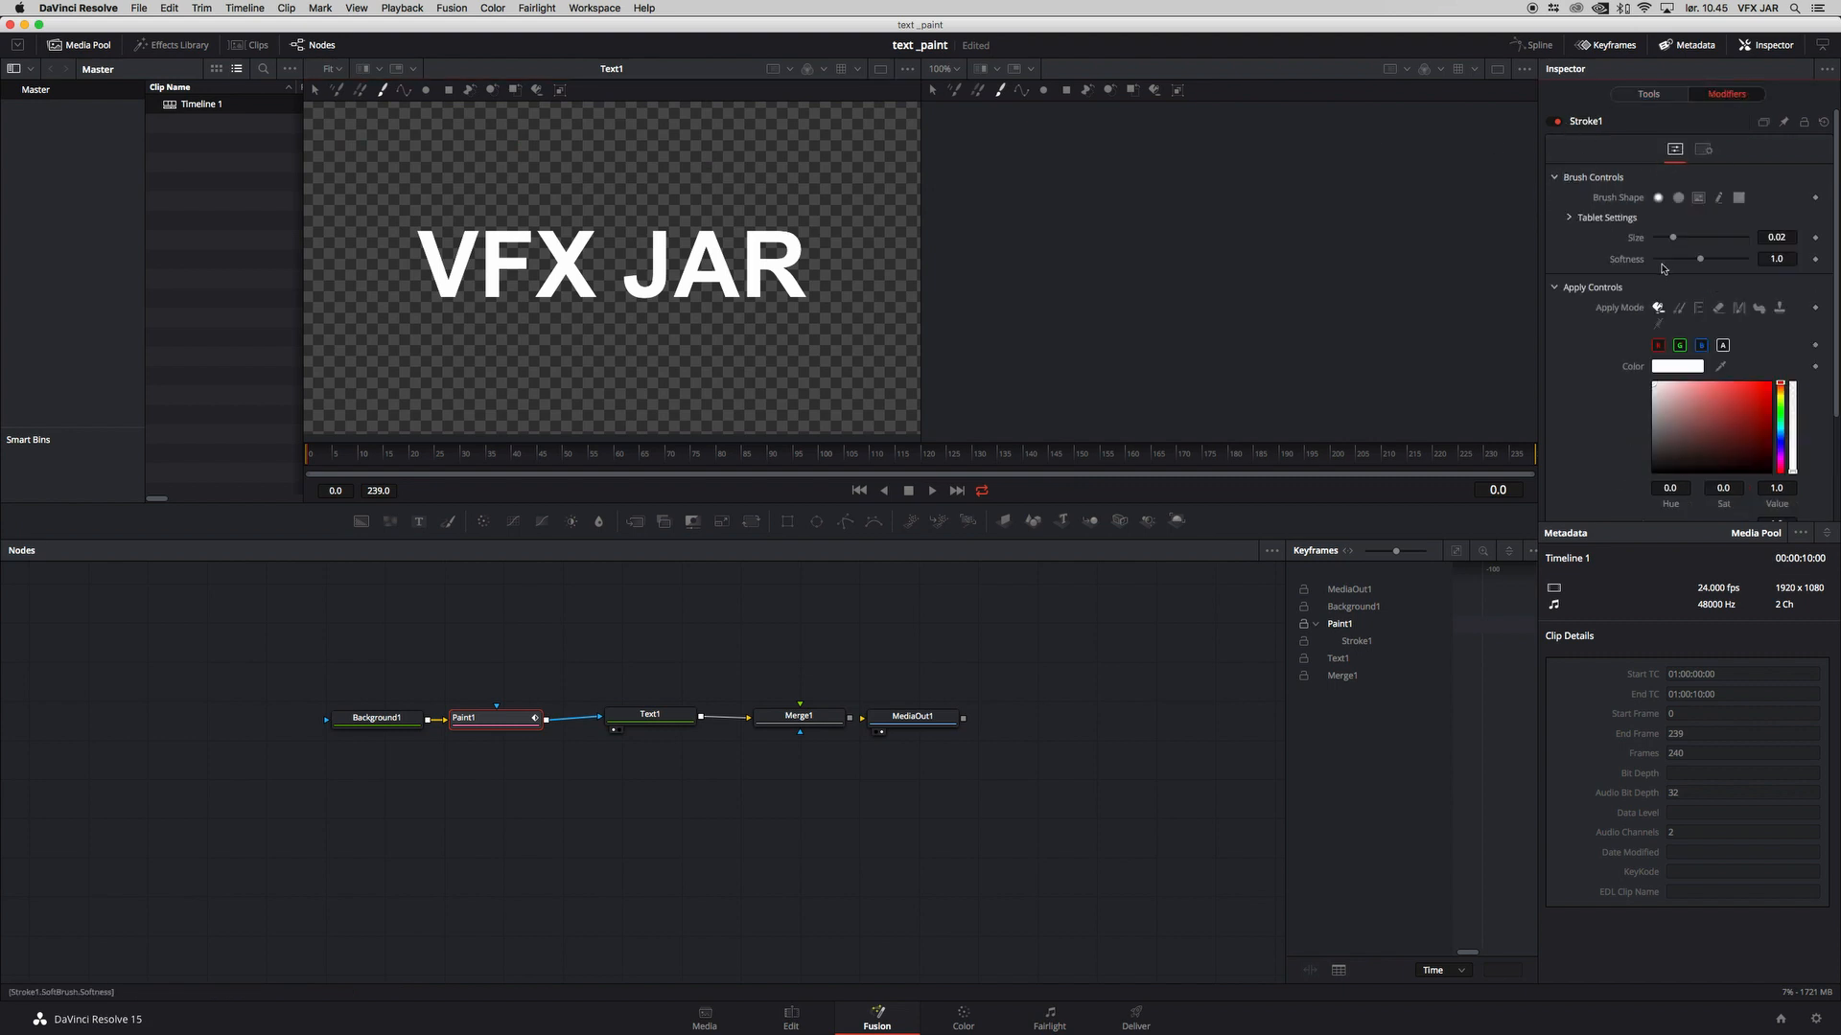
{"action": "left_click_drag", "start_coordinate": [1675, 240], "coordinate": [1706, 240]}
{"action": "left_click", "coordinate": [461, 733]}
{"action": "mouse_move", "coordinate": [383, 144]}
{"action": "left_mouse_down"}
{"action": "mouse_move", "coordinate": [303, 282]}
{"action": "mouse_move", "coordinate": [439, 95]}
{"action": "mouse_move", "coordinate": [337, 306]}
{"action": "mouse_move", "coordinate": [393, 207]}
{"action": "mouse_move", "coordinate": [334, 381]}
{"action": "mouse_move", "coordinate": [479, 138]}
{"action": "mouse_move", "coordinate": [361, 387]}
{"action": "mouse_move", "coordinate": [449, 252]}
{"action": "mouse_move", "coordinate": [399, 325]}
{"action": "mouse_move", "coordinate": [544, 192]}
{"action": "mouse_move", "coordinate": [500, 330]}
{"action": "mouse_move", "coordinate": [630, 222]}
{"action": "mouse_move", "coordinate": [645, 261]}
{"action": "mouse_move", "coordinate": [764, 150]}
{"action": "mouse_move", "coordinate": [758, 207]}
{"action": "mouse_move", "coordinate": [831, 187]}
{"action": "mouse_move", "coordinate": [857, 268]}
{"action": "mouse_move", "coordinate": [899, 291]}
{"action": "mouse_move", "coordinate": [734, 358]}
{"action": "mouse_move", "coordinate": [986, 468]}
{"action": "left_mouse_up"}
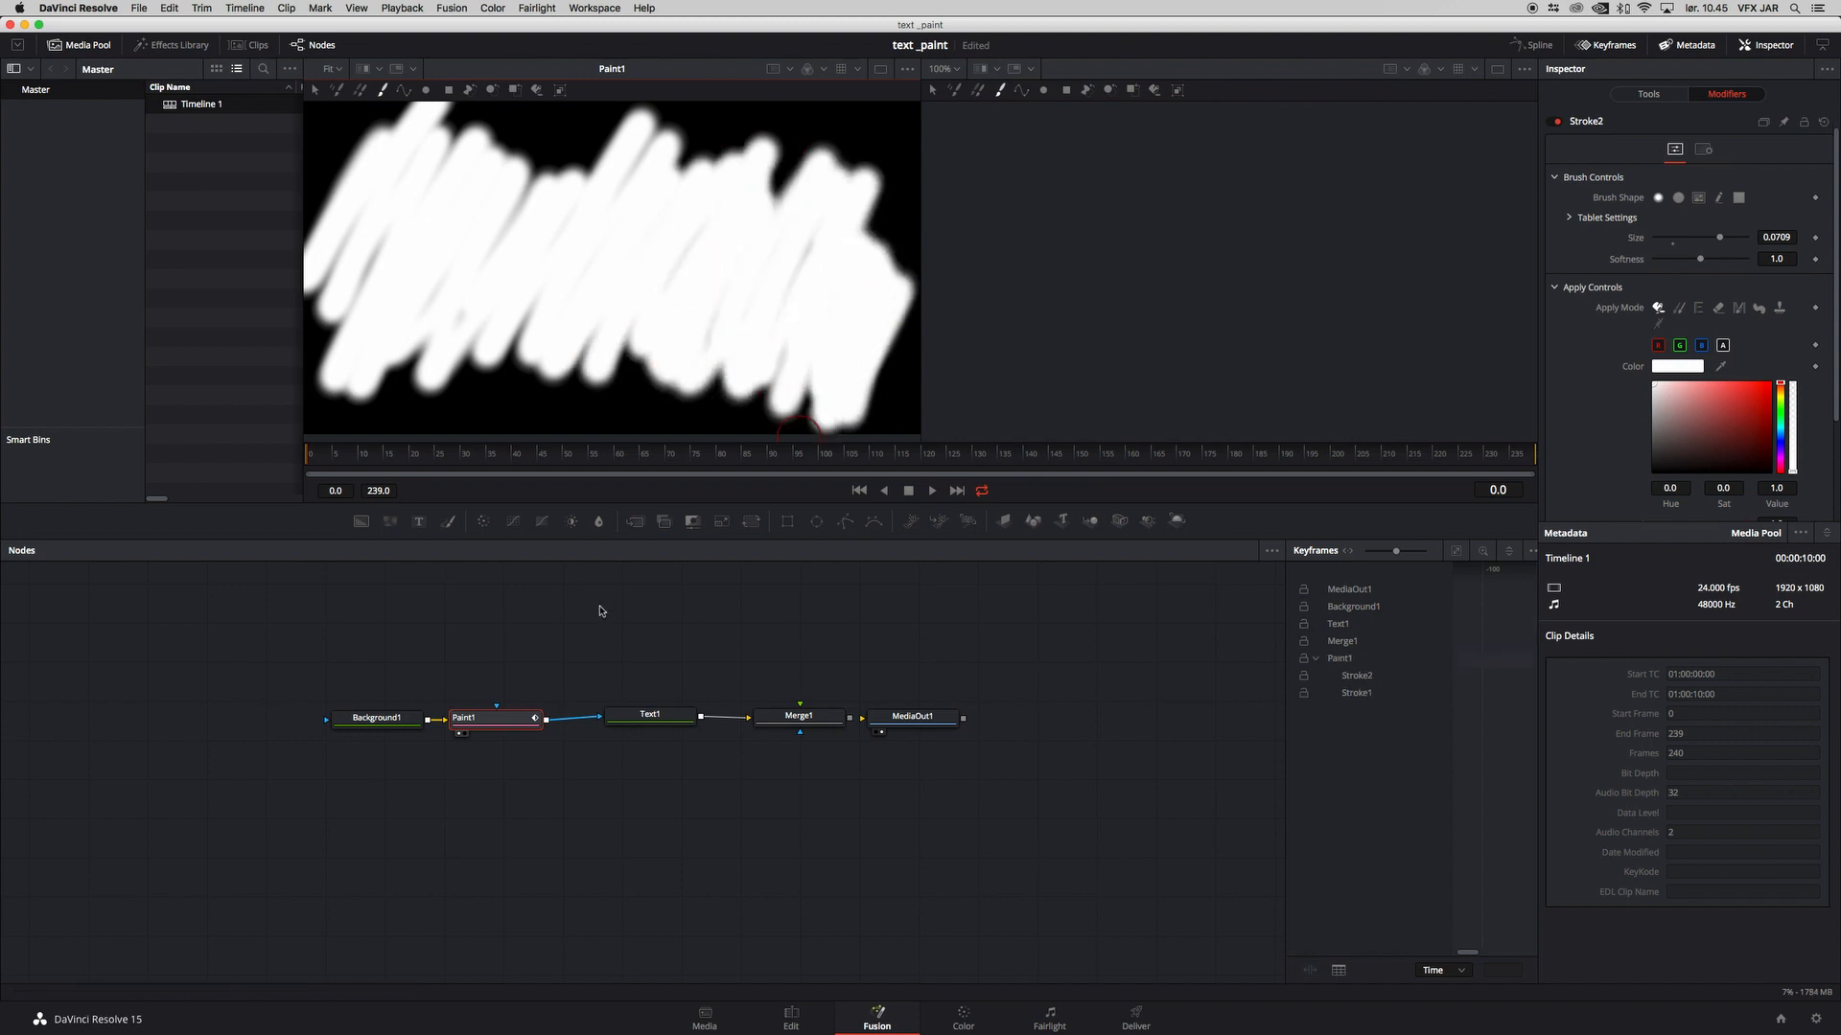
Step: Display Text1 in the second viewer and Paint1 in the first viewer
{"action": "left_click", "coordinate": [650, 716]}
{"action": "key", "text": "1"}
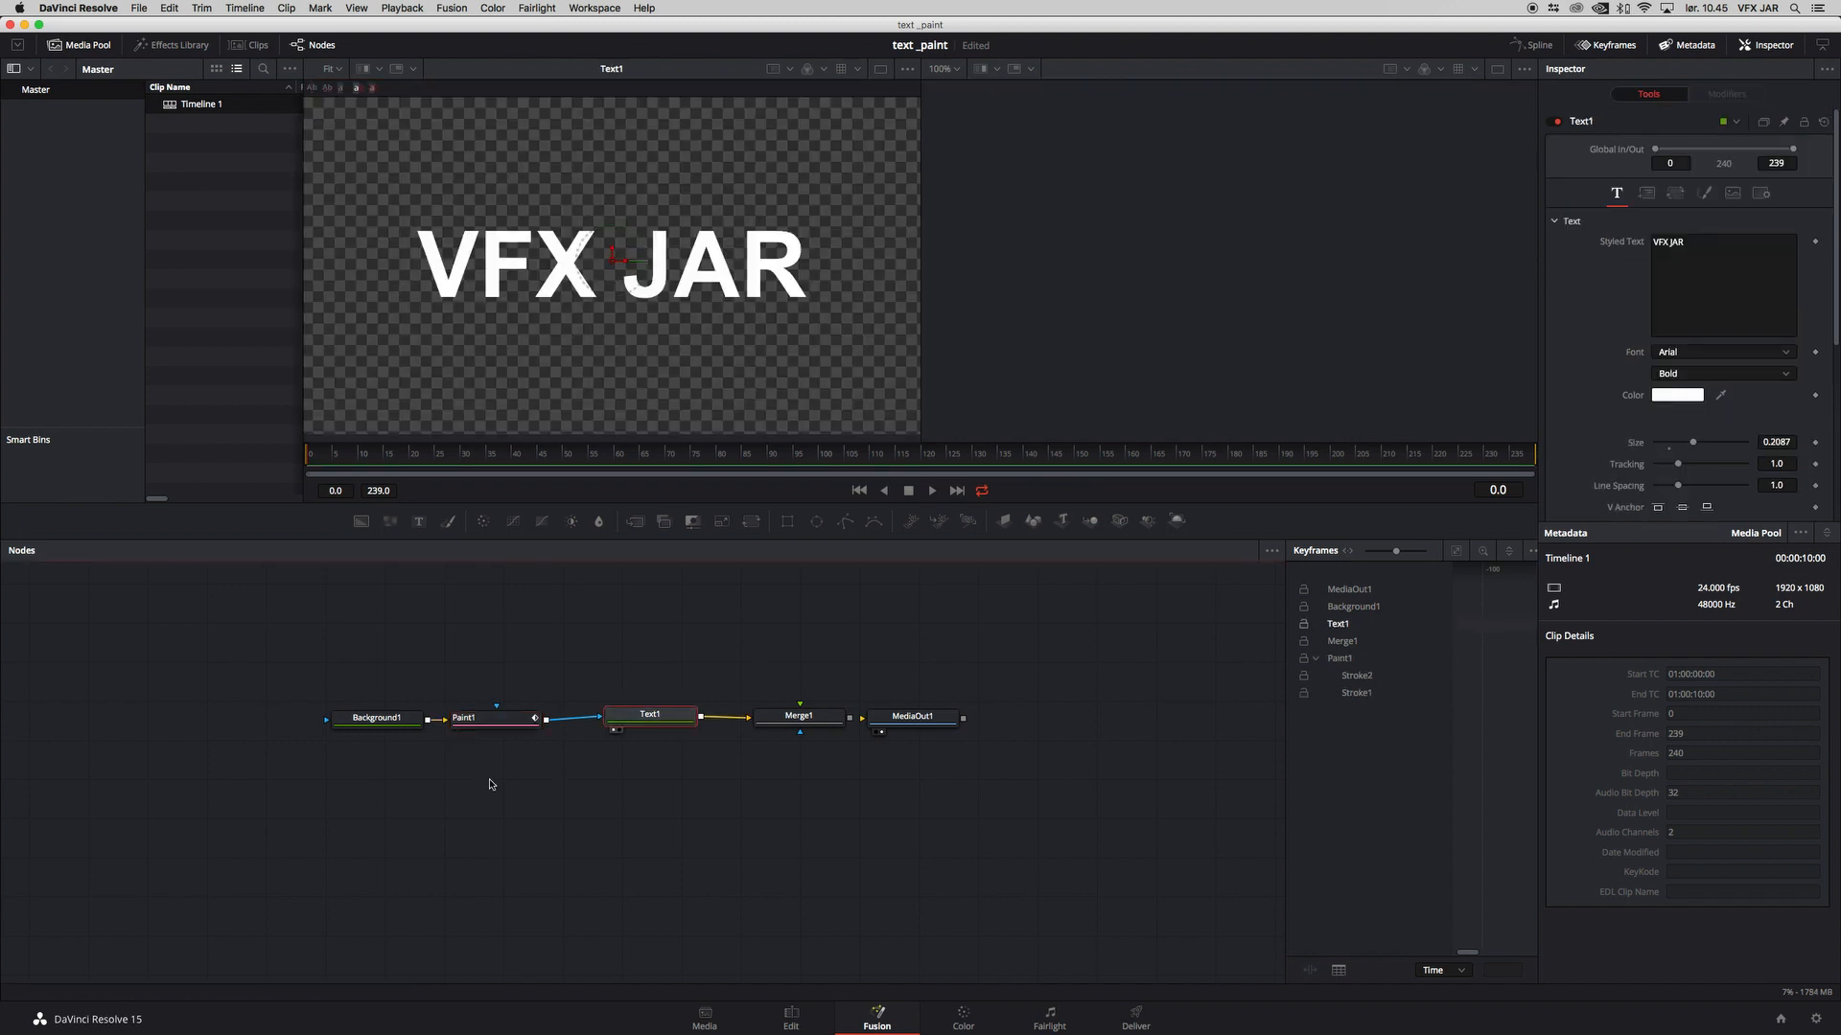
{"action": "left_click", "coordinate": [912, 717]}
{"action": "left_click", "coordinate": [796, 715]}
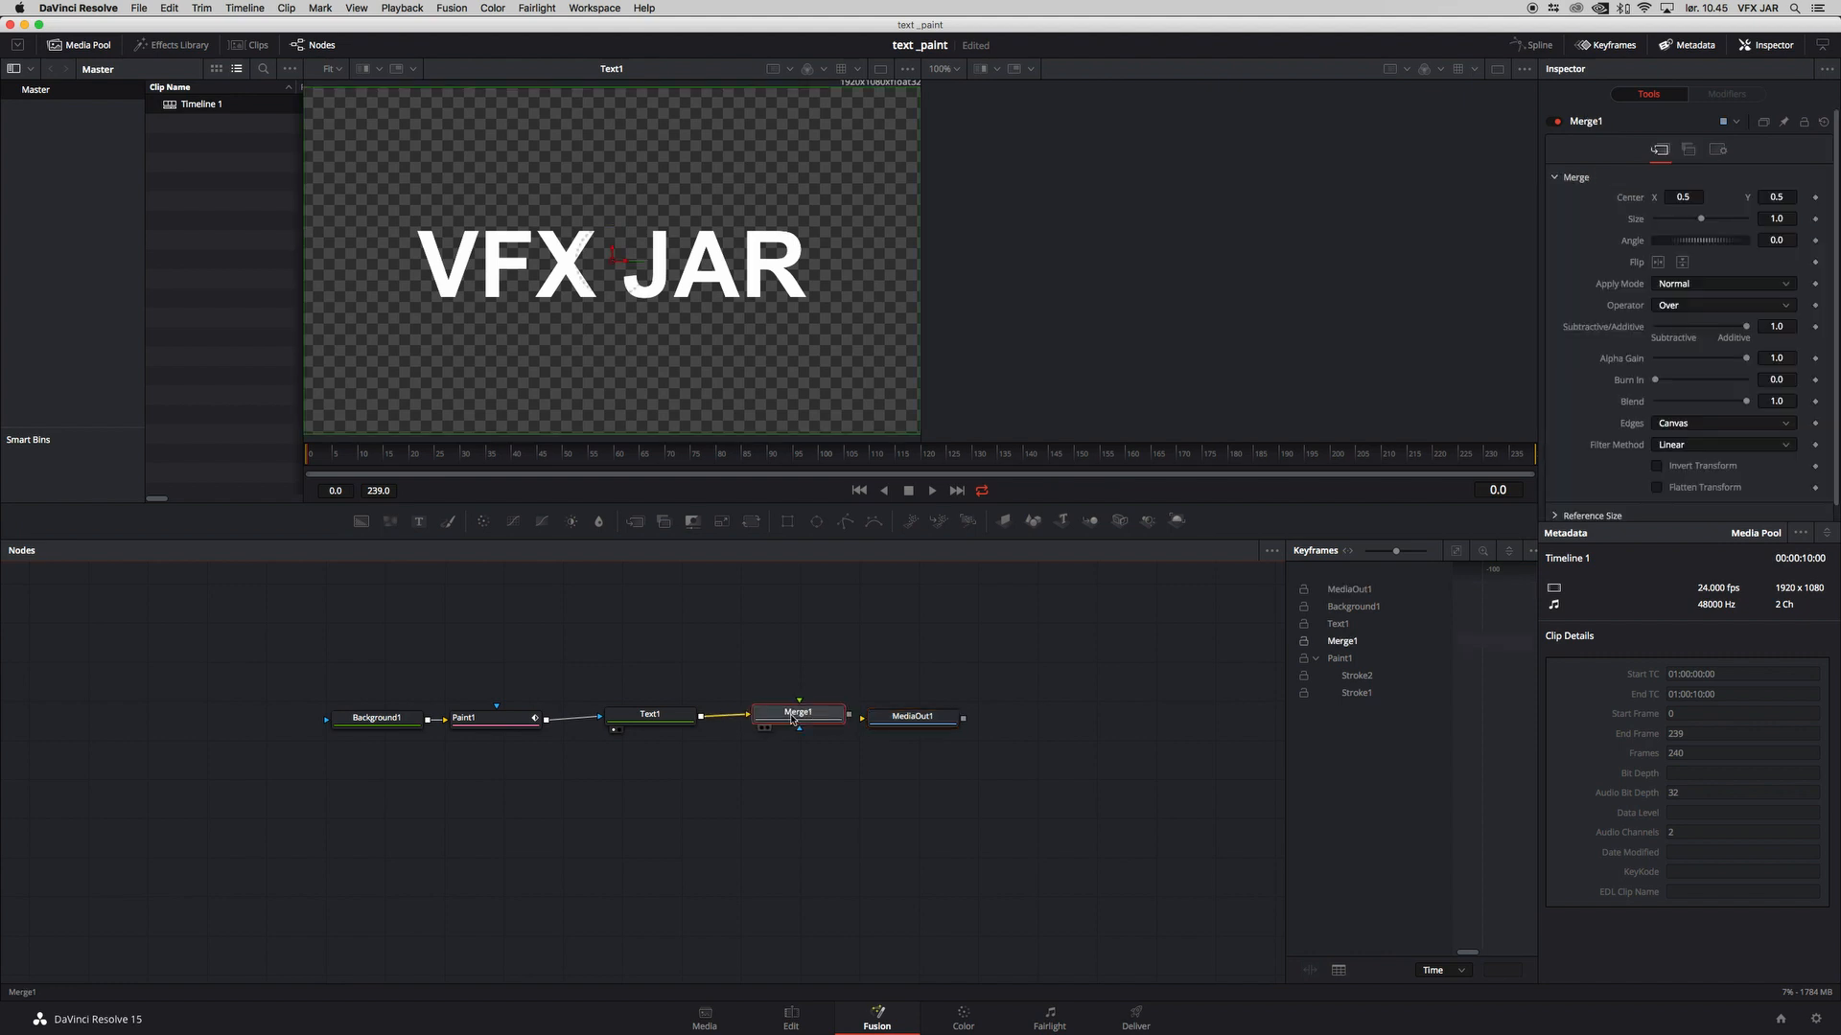
{"action": "left_click", "coordinate": [614, 719]}
{"action": "key", "text": "2"}
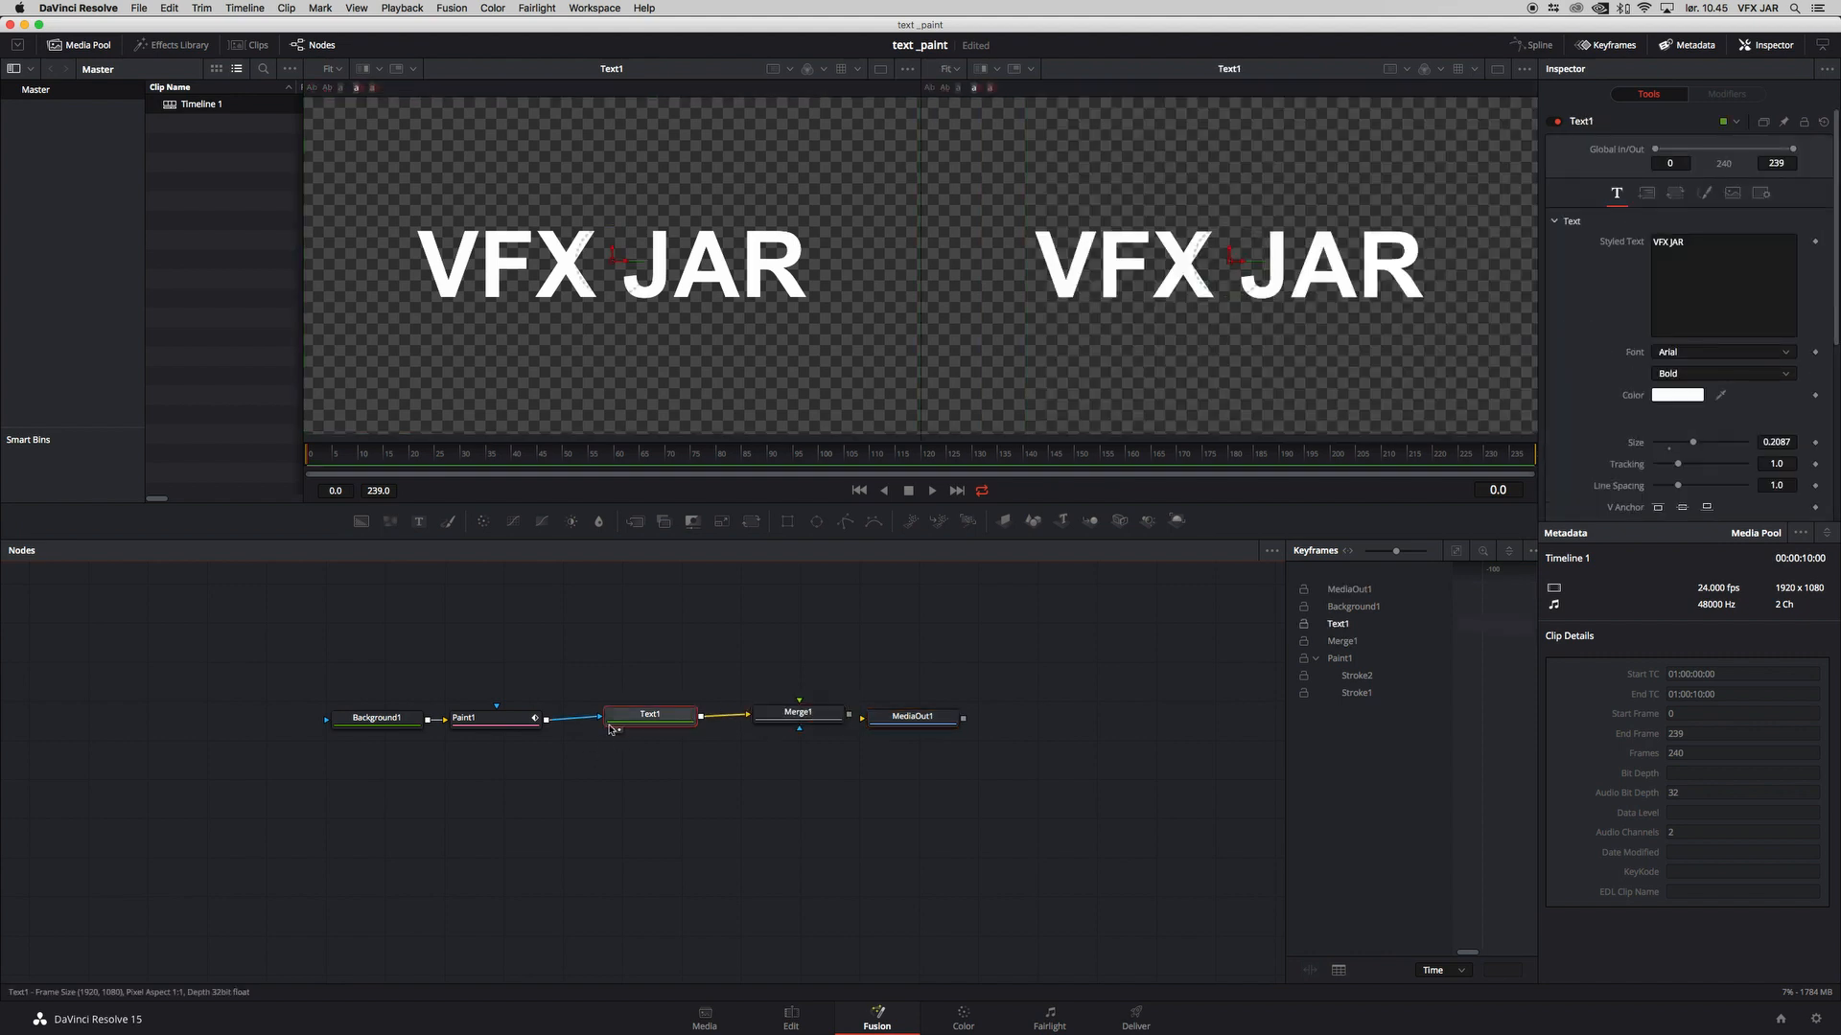
{"action": "left_click", "coordinate": [508, 720]}
{"action": "left_click", "coordinate": [638, 722]}
{"action": "left_click", "coordinate": [501, 720]}
{"action": "key", "text": "1"}
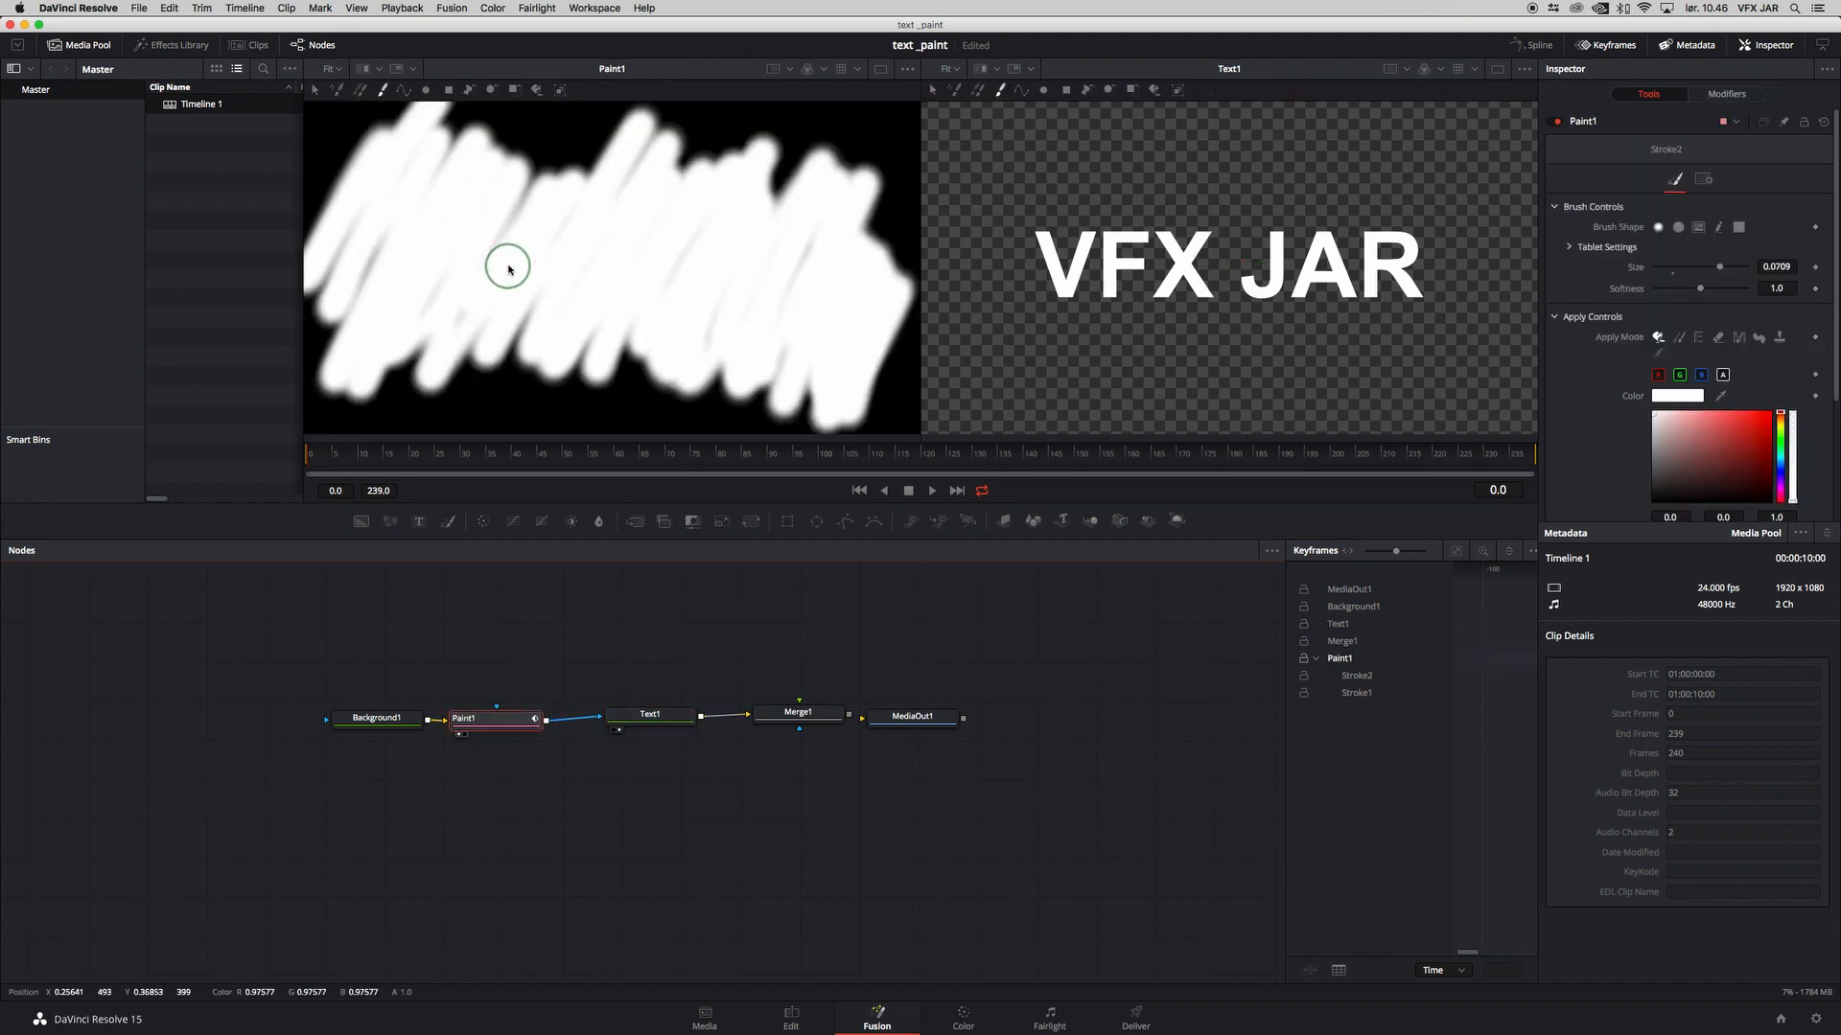
Step: Delete the unused Stroke2 modifier from Paint1 and select the painted Stroke1
{"action": "left_click", "coordinate": [1725, 96]}
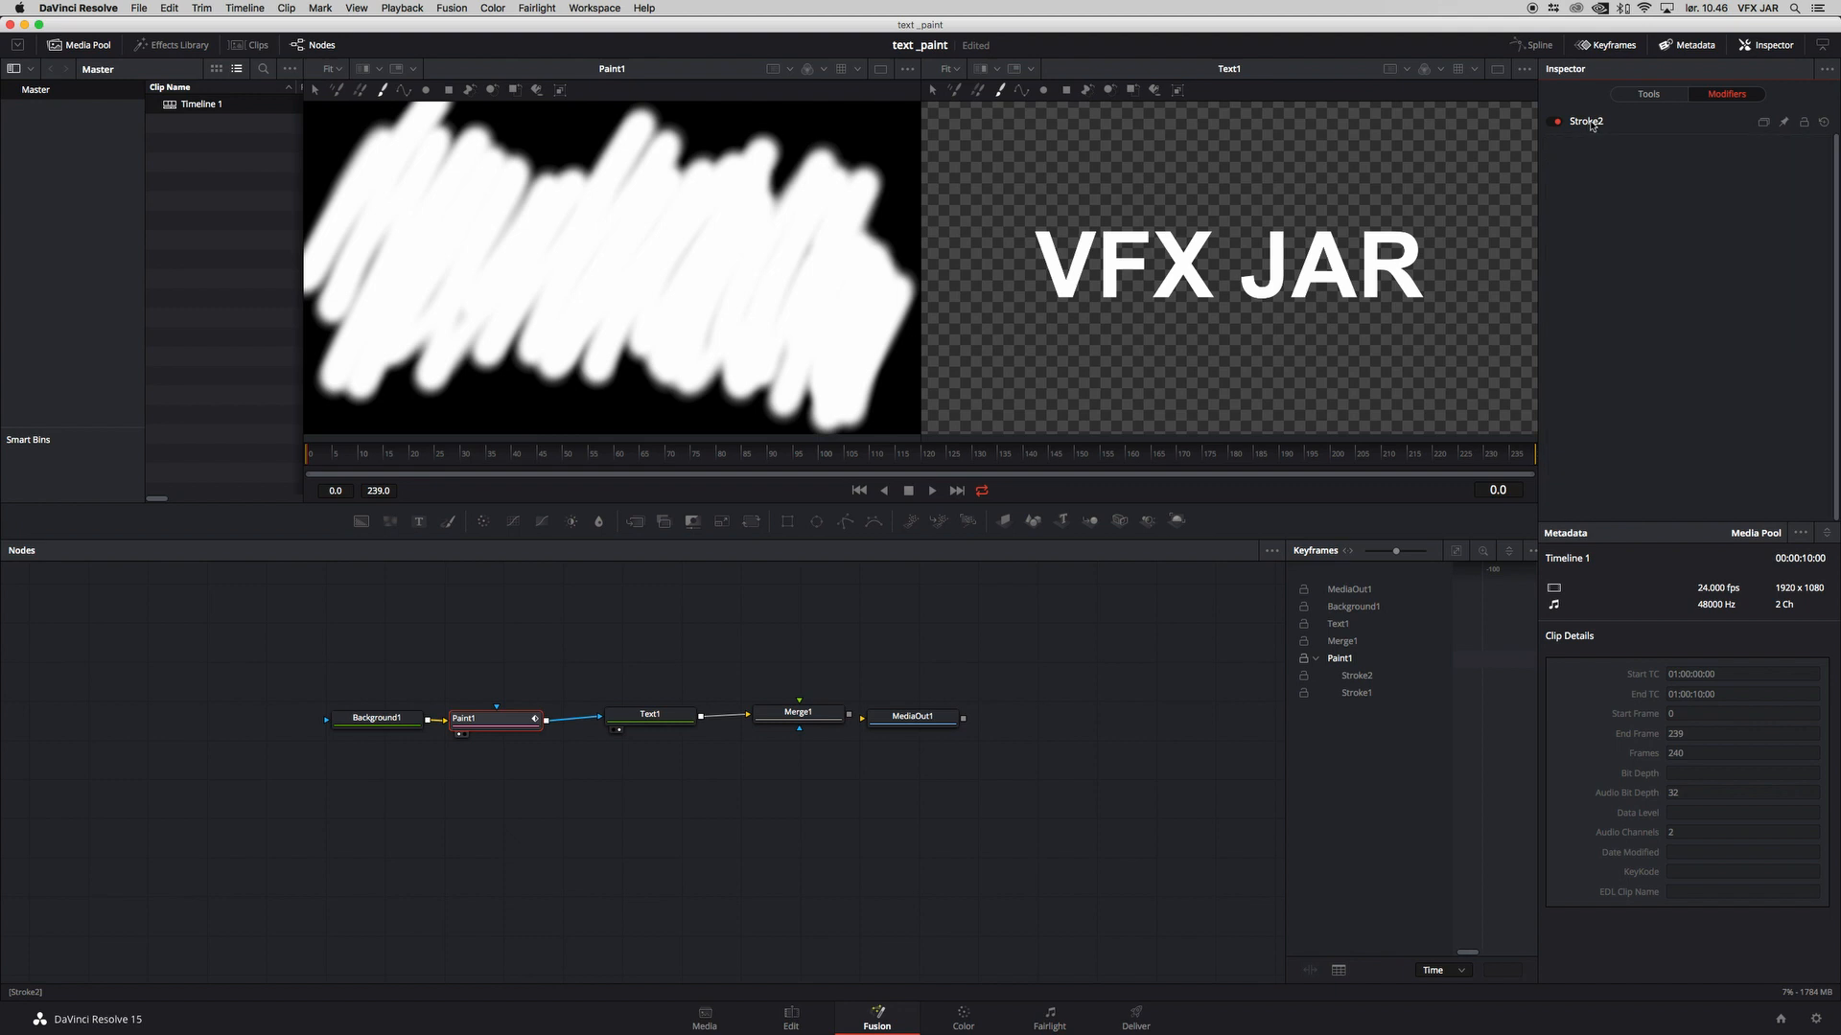
{"action": "left_click", "coordinate": [1594, 123]}
{"action": "scroll", "coordinate": [1675, 287], "scroll_direction": "down", "scroll_amount": 8}
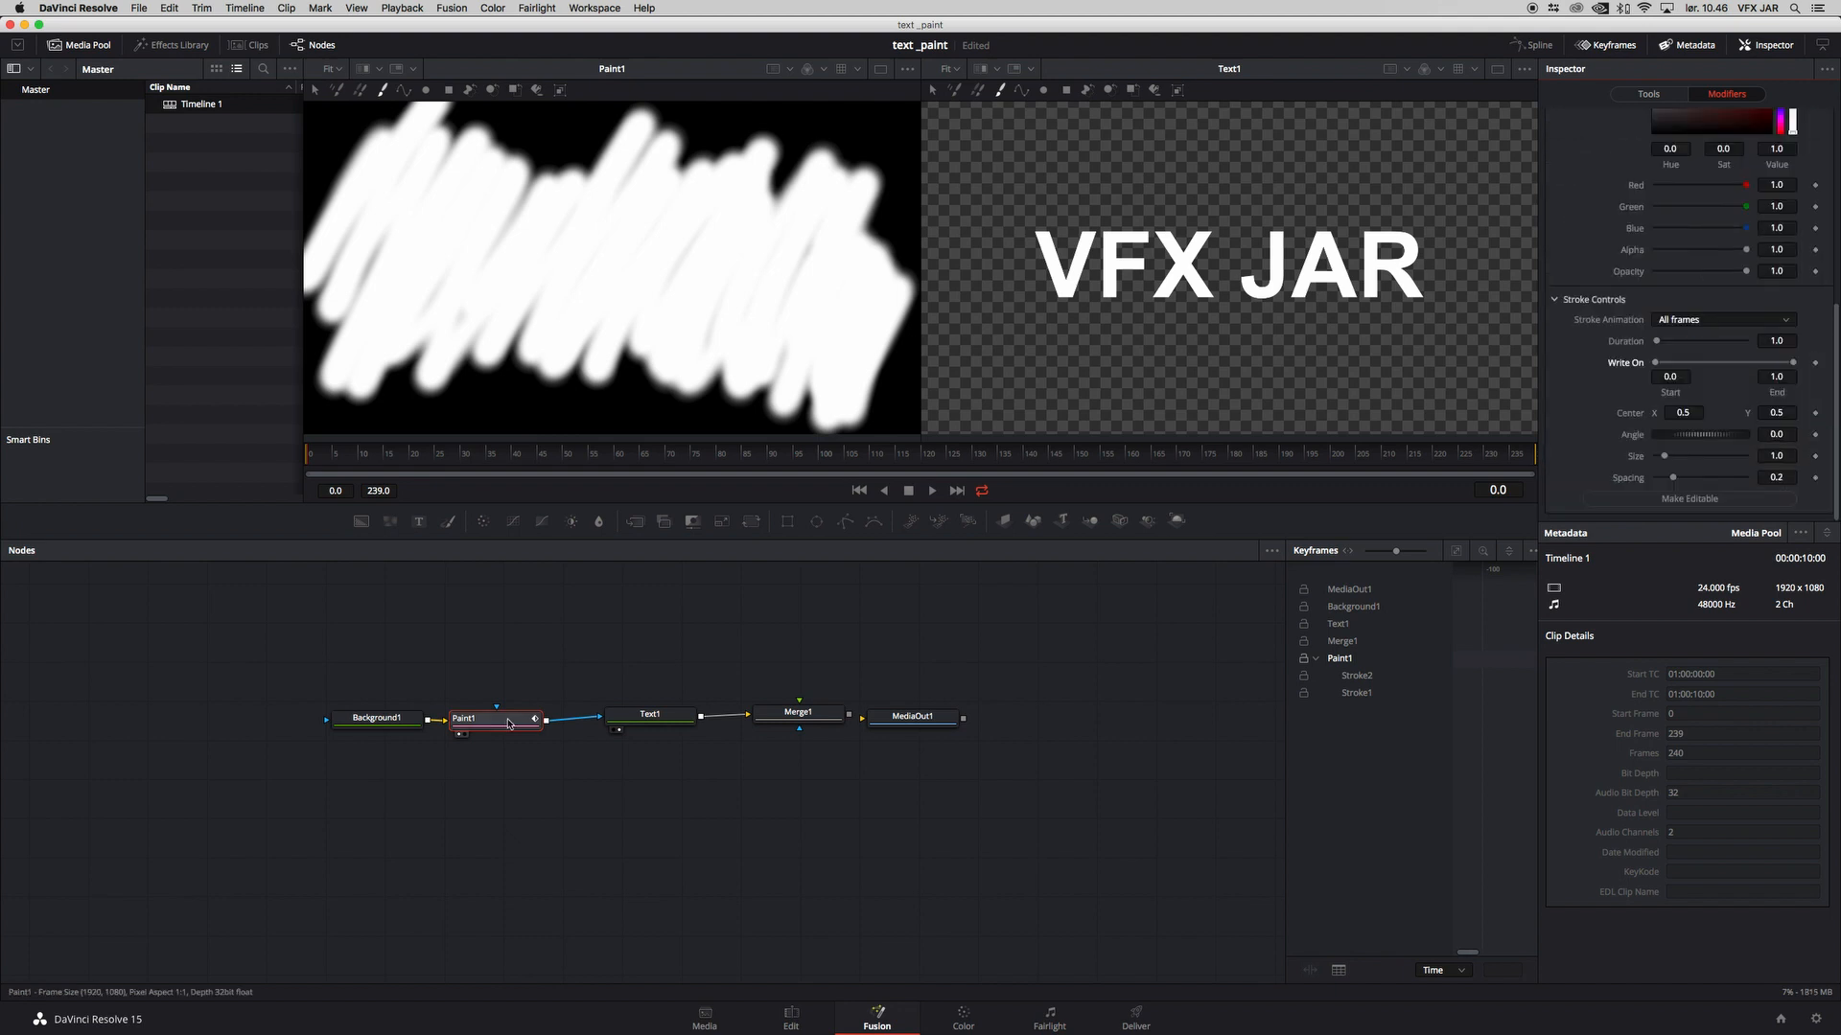
{"action": "left_click", "coordinate": [509, 720]}
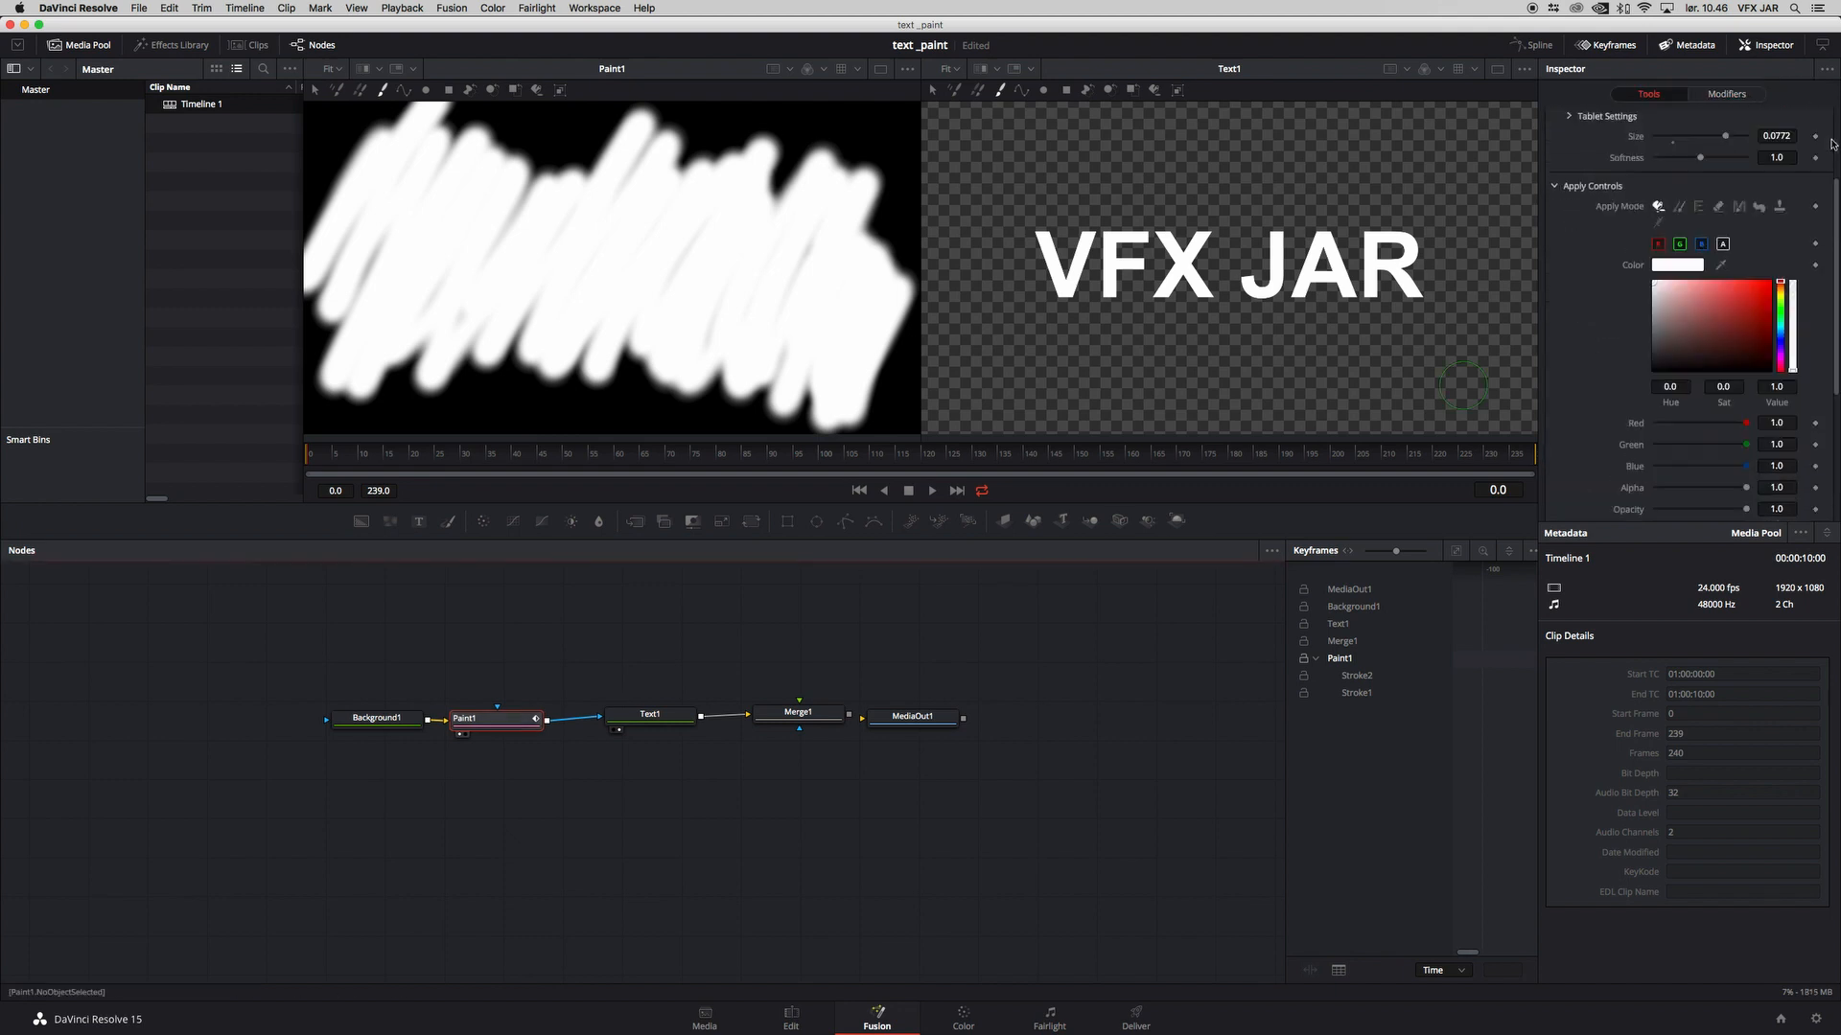
{"action": "left_click", "coordinate": [1725, 94]}
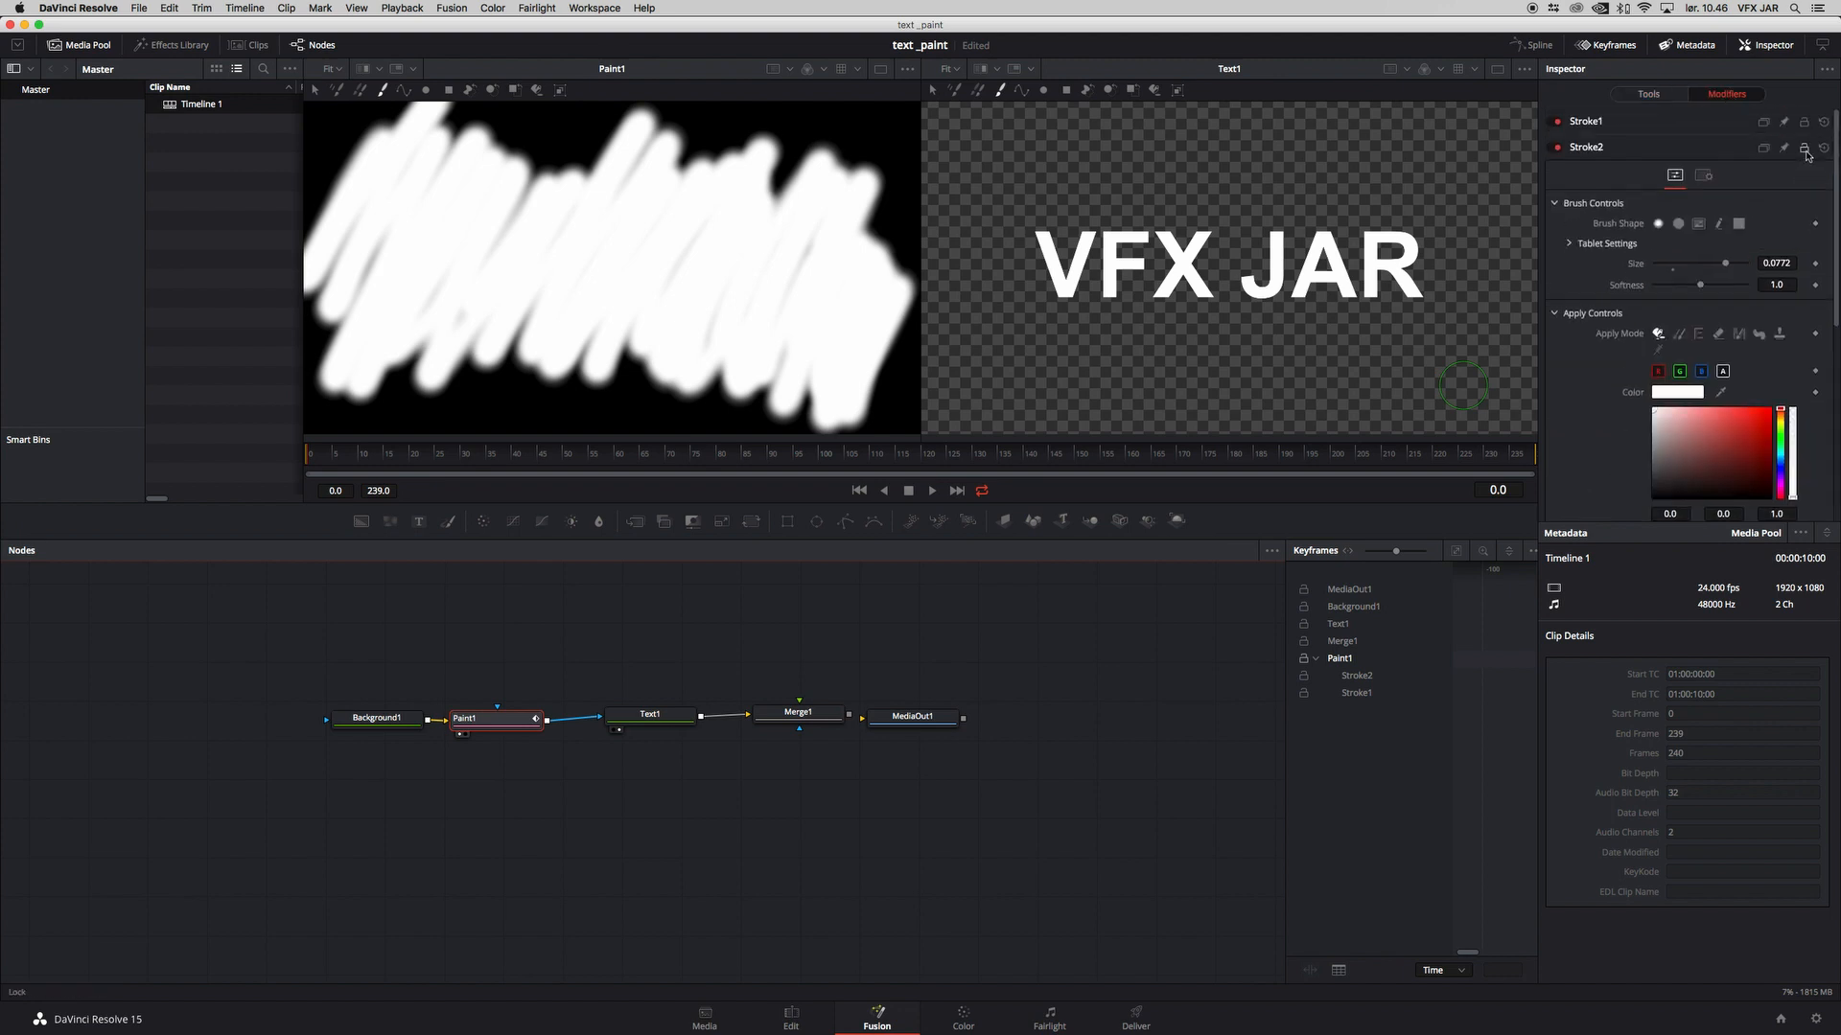
{"action": "left_click", "coordinate": [1555, 149]}
{"action": "left_click", "coordinate": [1583, 122]}
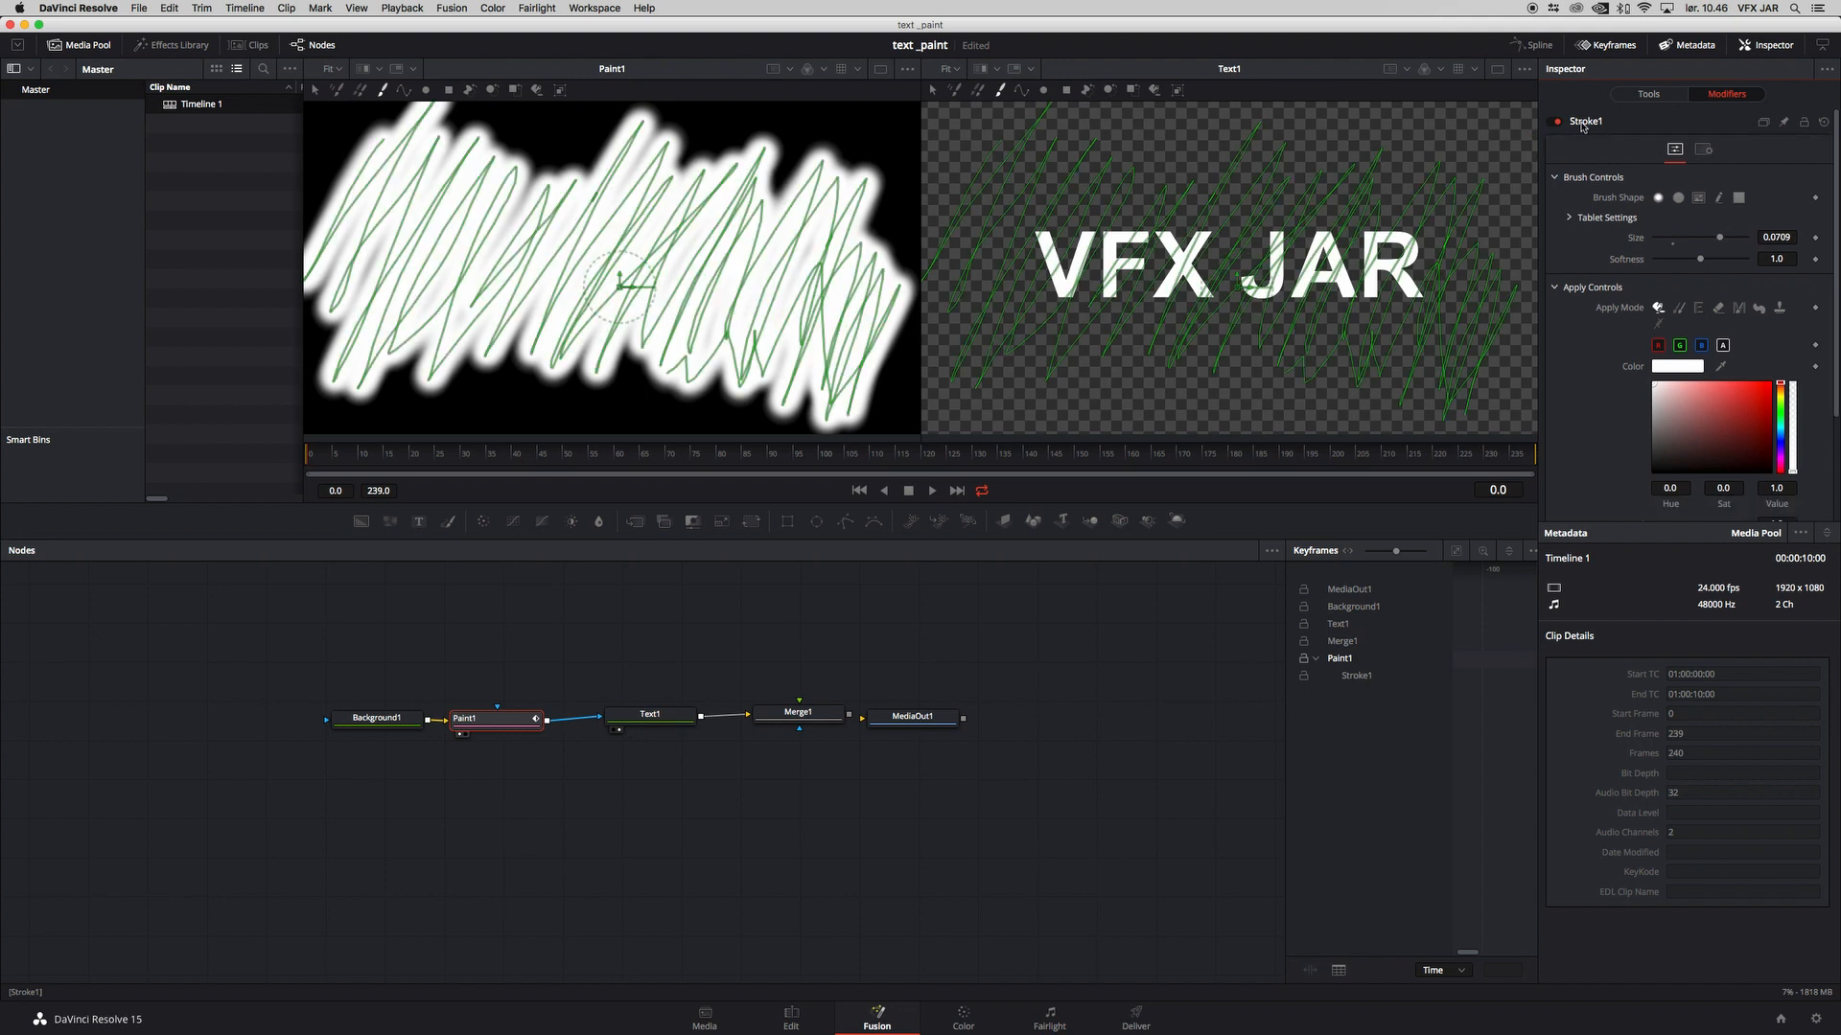
Step: Set Stroke1's Write On end value to 0.0 and keyframe it at frame 0
{"action": "left_click", "coordinate": [1672, 98]}
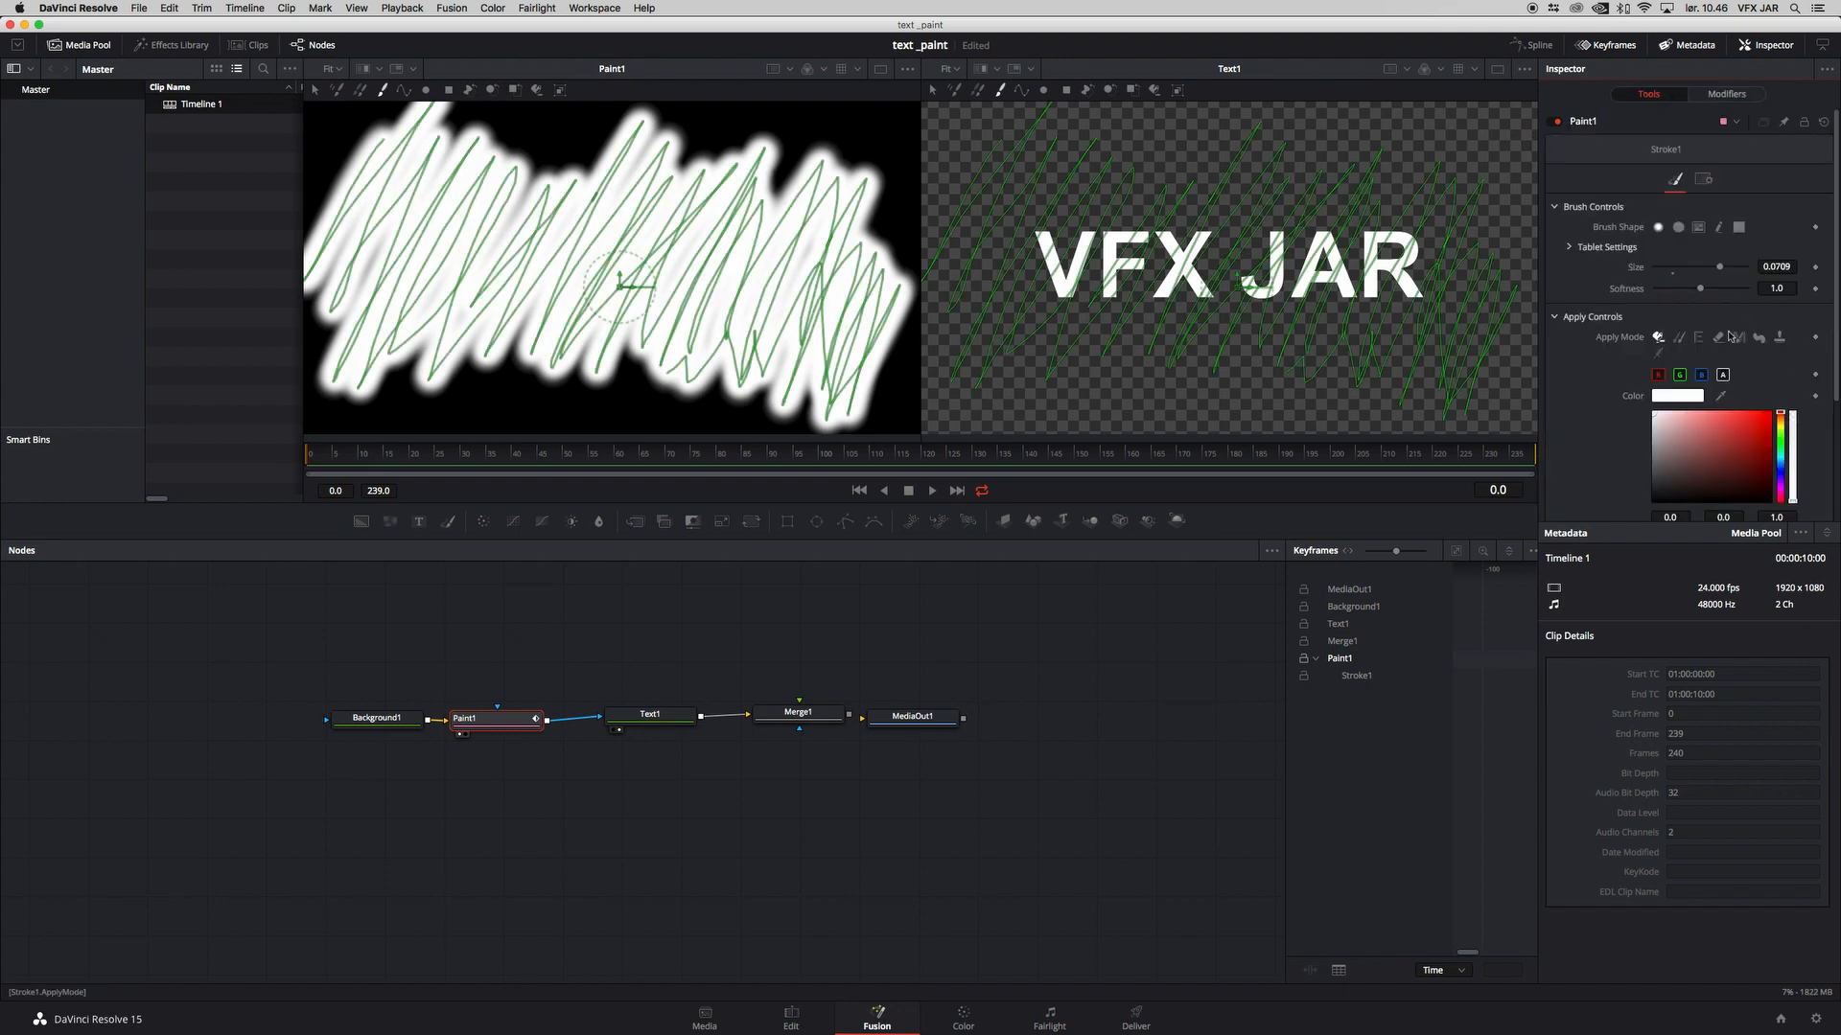
{"action": "scroll", "coordinate": [1654, 480], "scroll_direction": "down", "scroll_amount": 4}
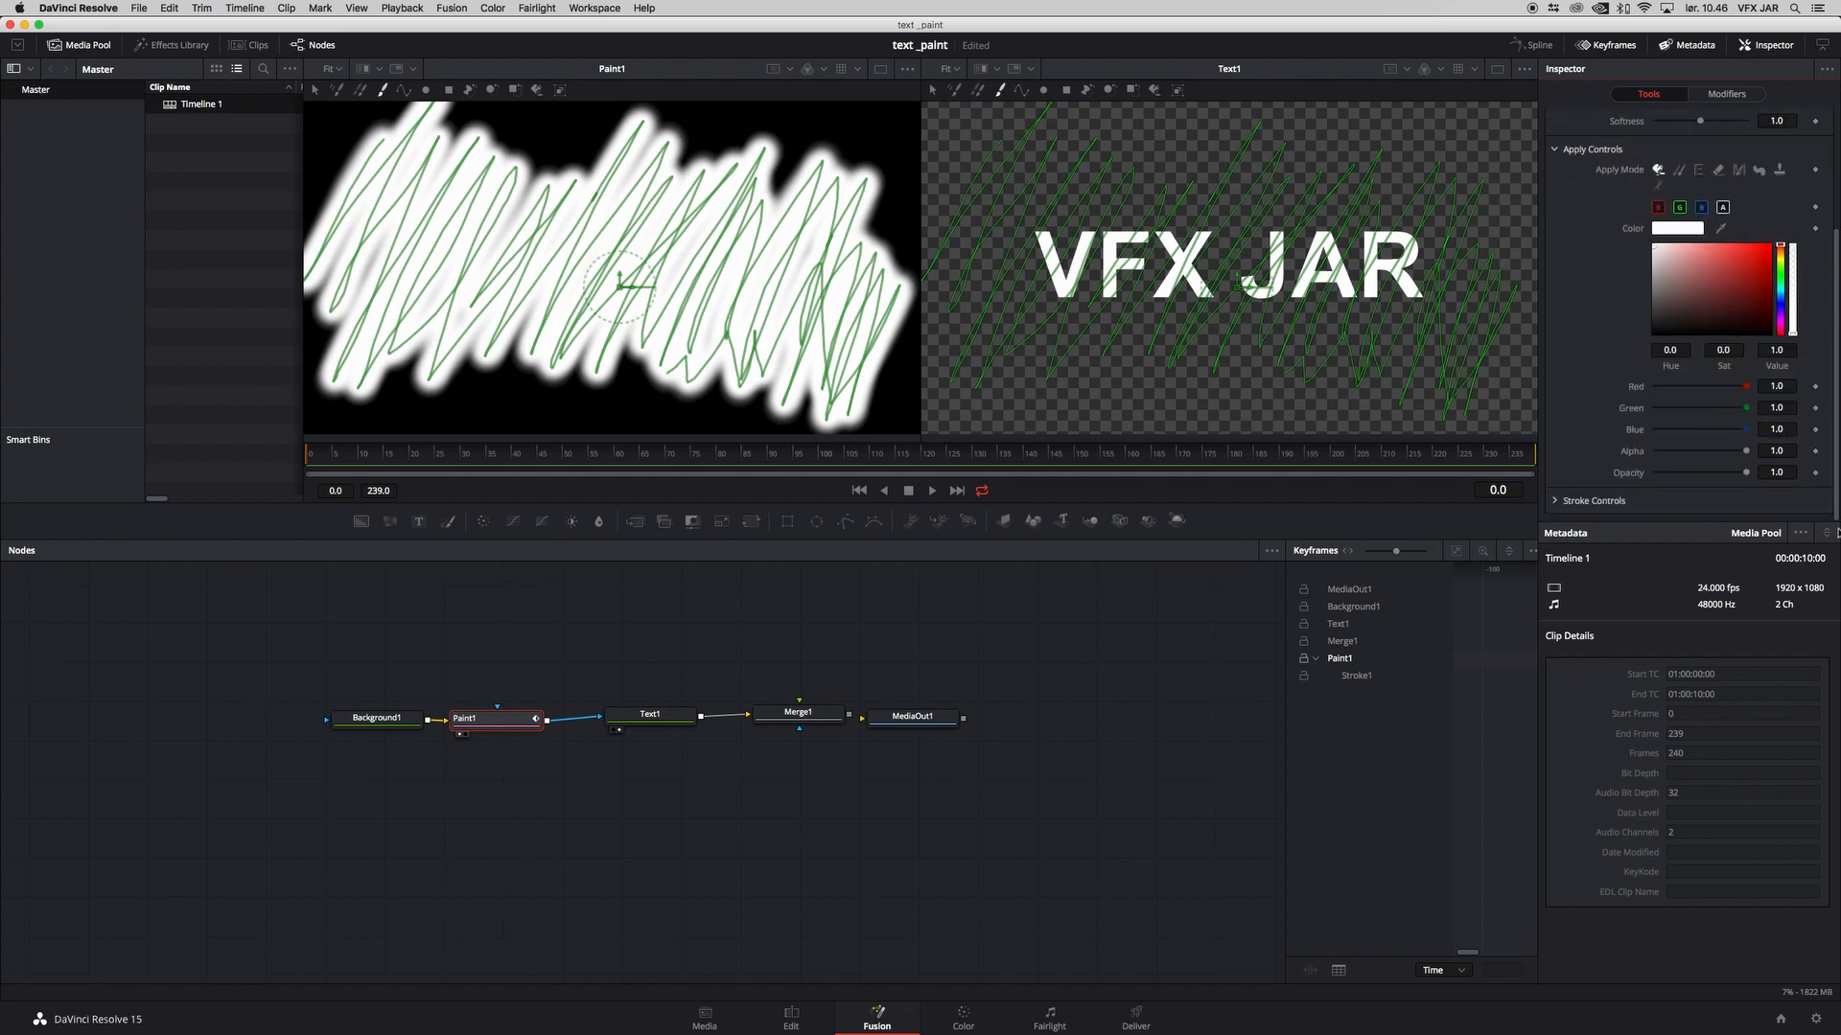
{"action": "left_click", "coordinate": [1555, 501]}
{"action": "scroll", "coordinate": [1757, 456], "scroll_direction": "down", "scroll_amount": 5}
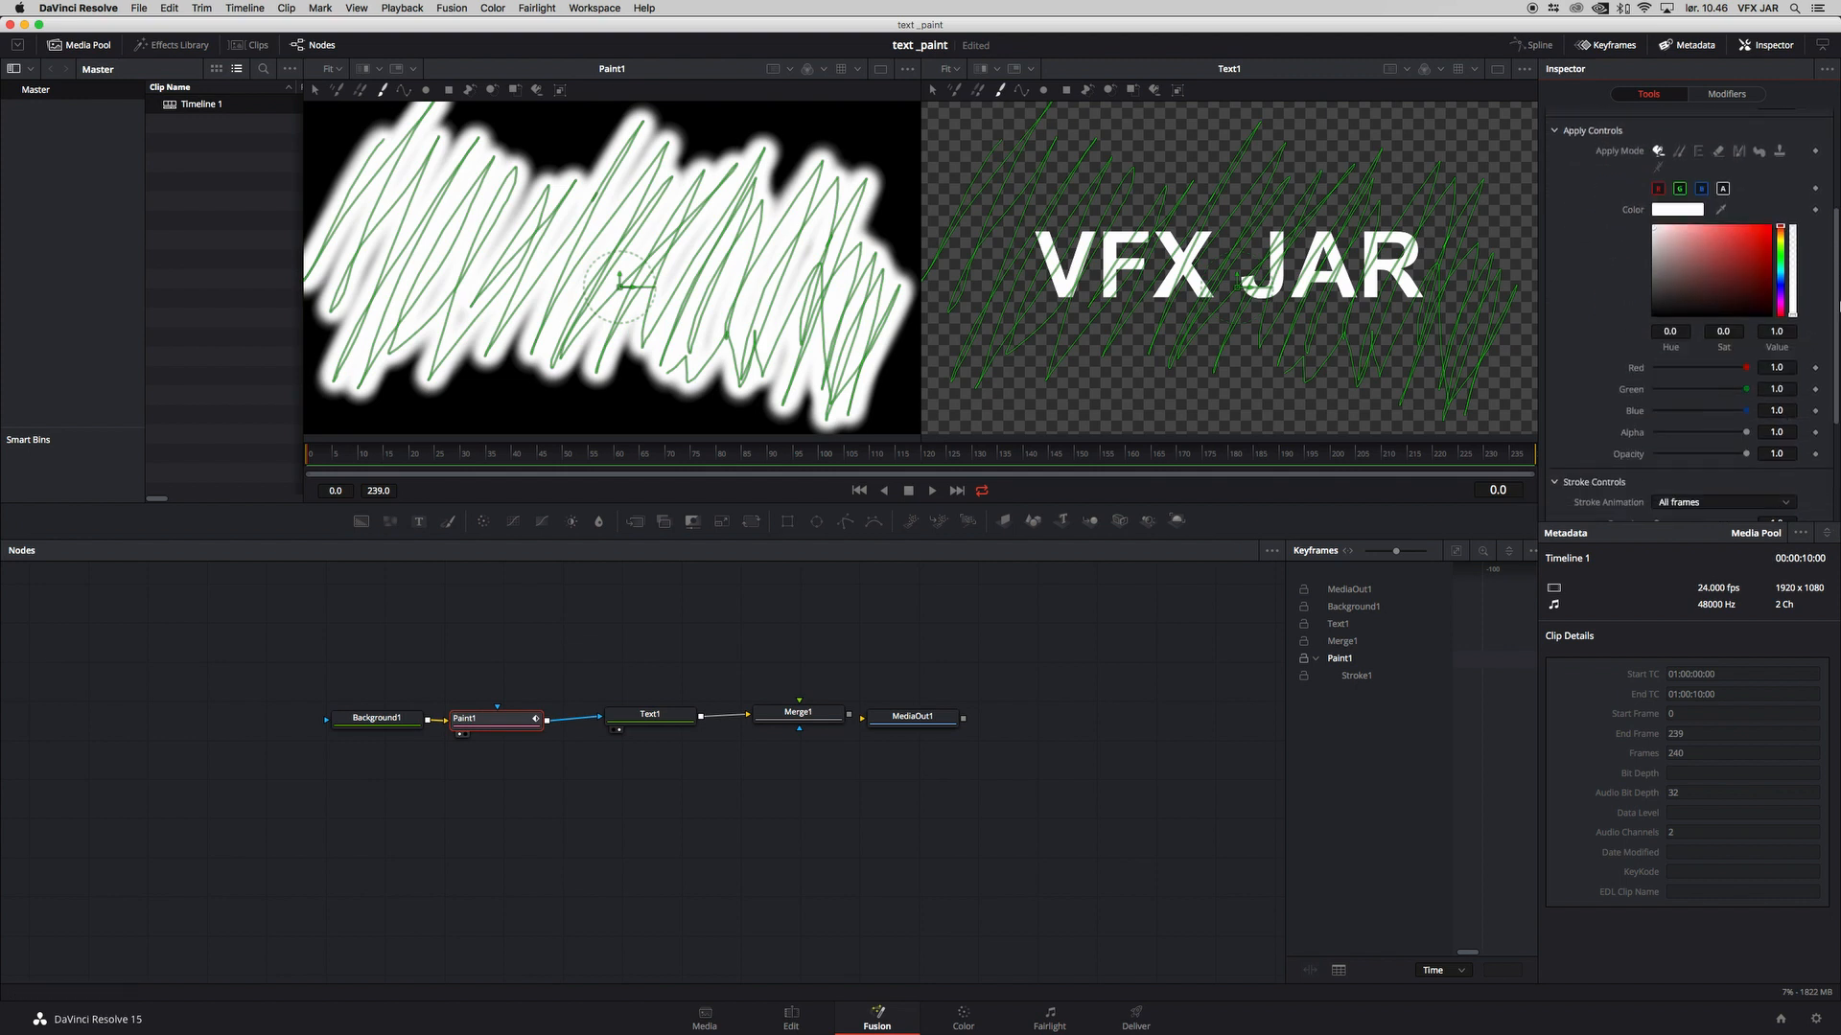
{"action": "mouse_move", "coordinate": [1789, 363]}
{"action": "left_mouse_down"}
{"action": "mouse_move", "coordinate": [1663, 364]}
{"action": "mouse_move", "coordinate": [1793, 363]}
{"action": "left_mouse_up"}
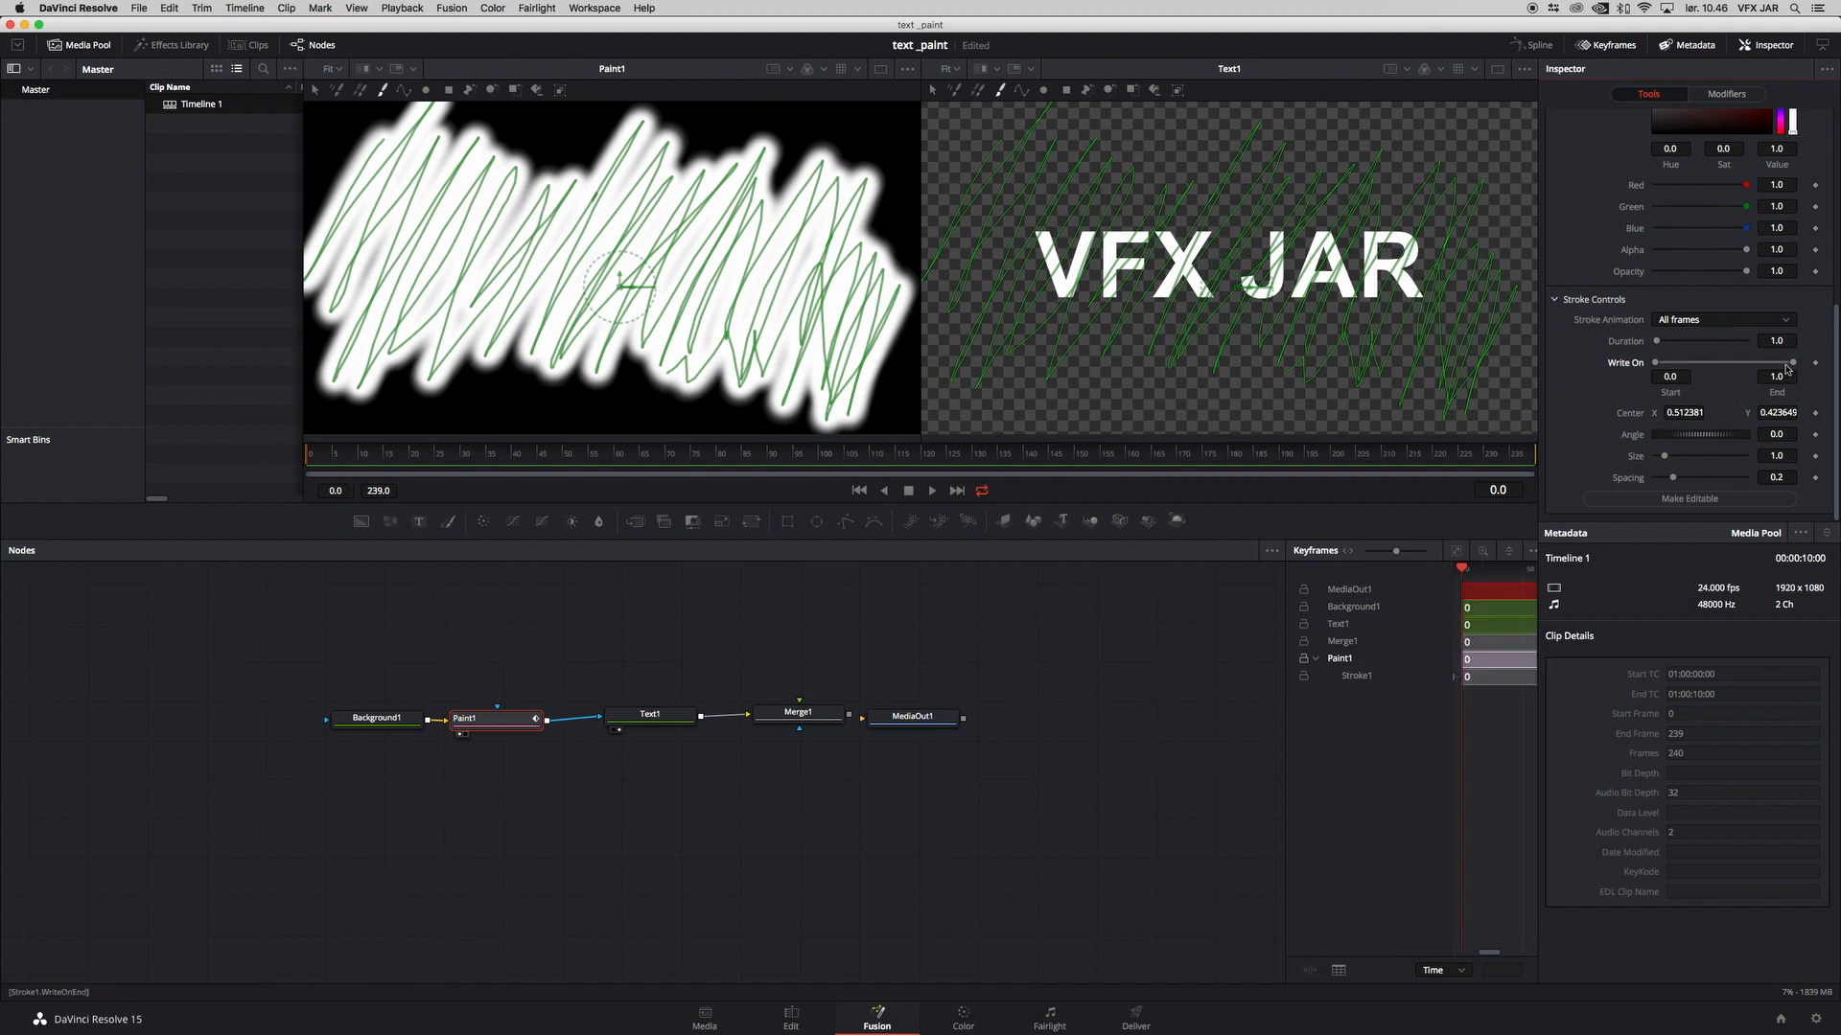
{"action": "left_click_drag", "start_coordinate": [1792, 365], "coordinate": [1655, 363]}
{"action": "left_click", "coordinate": [1814, 365]}
Step: Set Stroke1's Write On end value to 1.0 at frame 50
{"action": "left_click", "coordinate": [418, 457]}
{"action": "left_click_drag", "start_coordinate": [418, 458], "coordinate": [470, 462]}
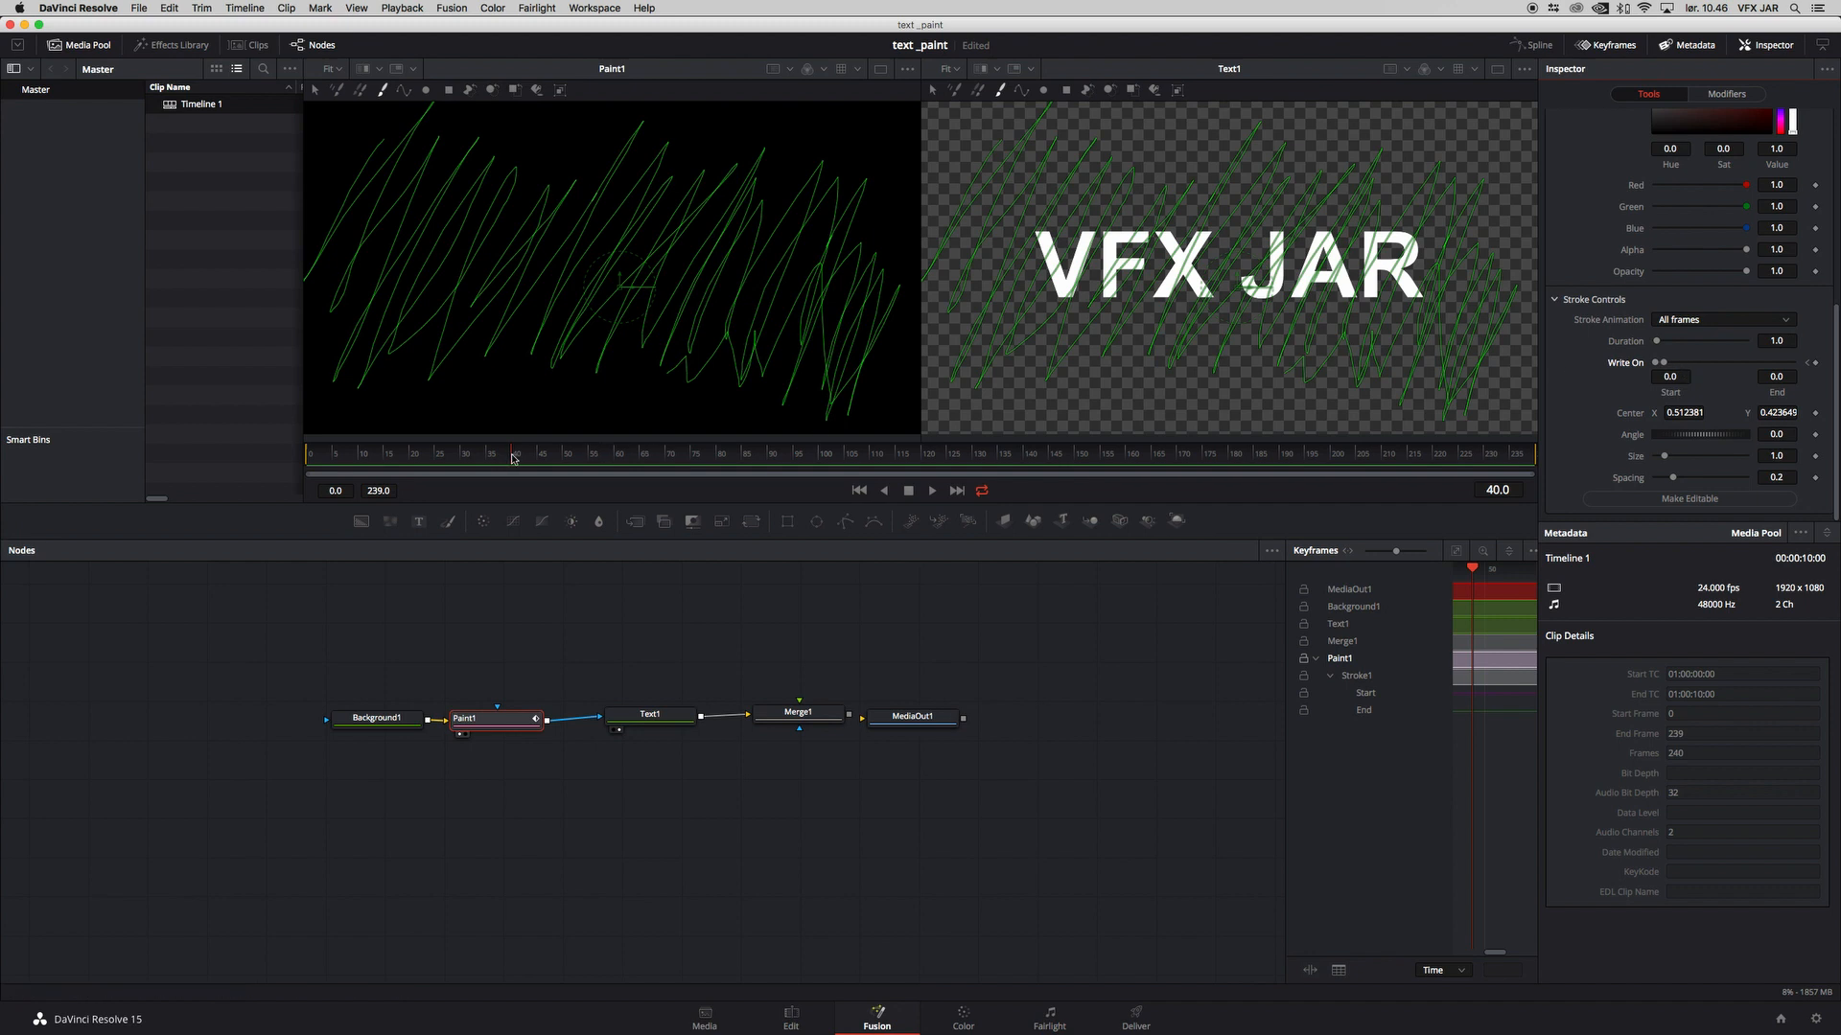
{"action": "left_click_drag", "start_coordinate": [1665, 365], "coordinate": [1795, 367]}
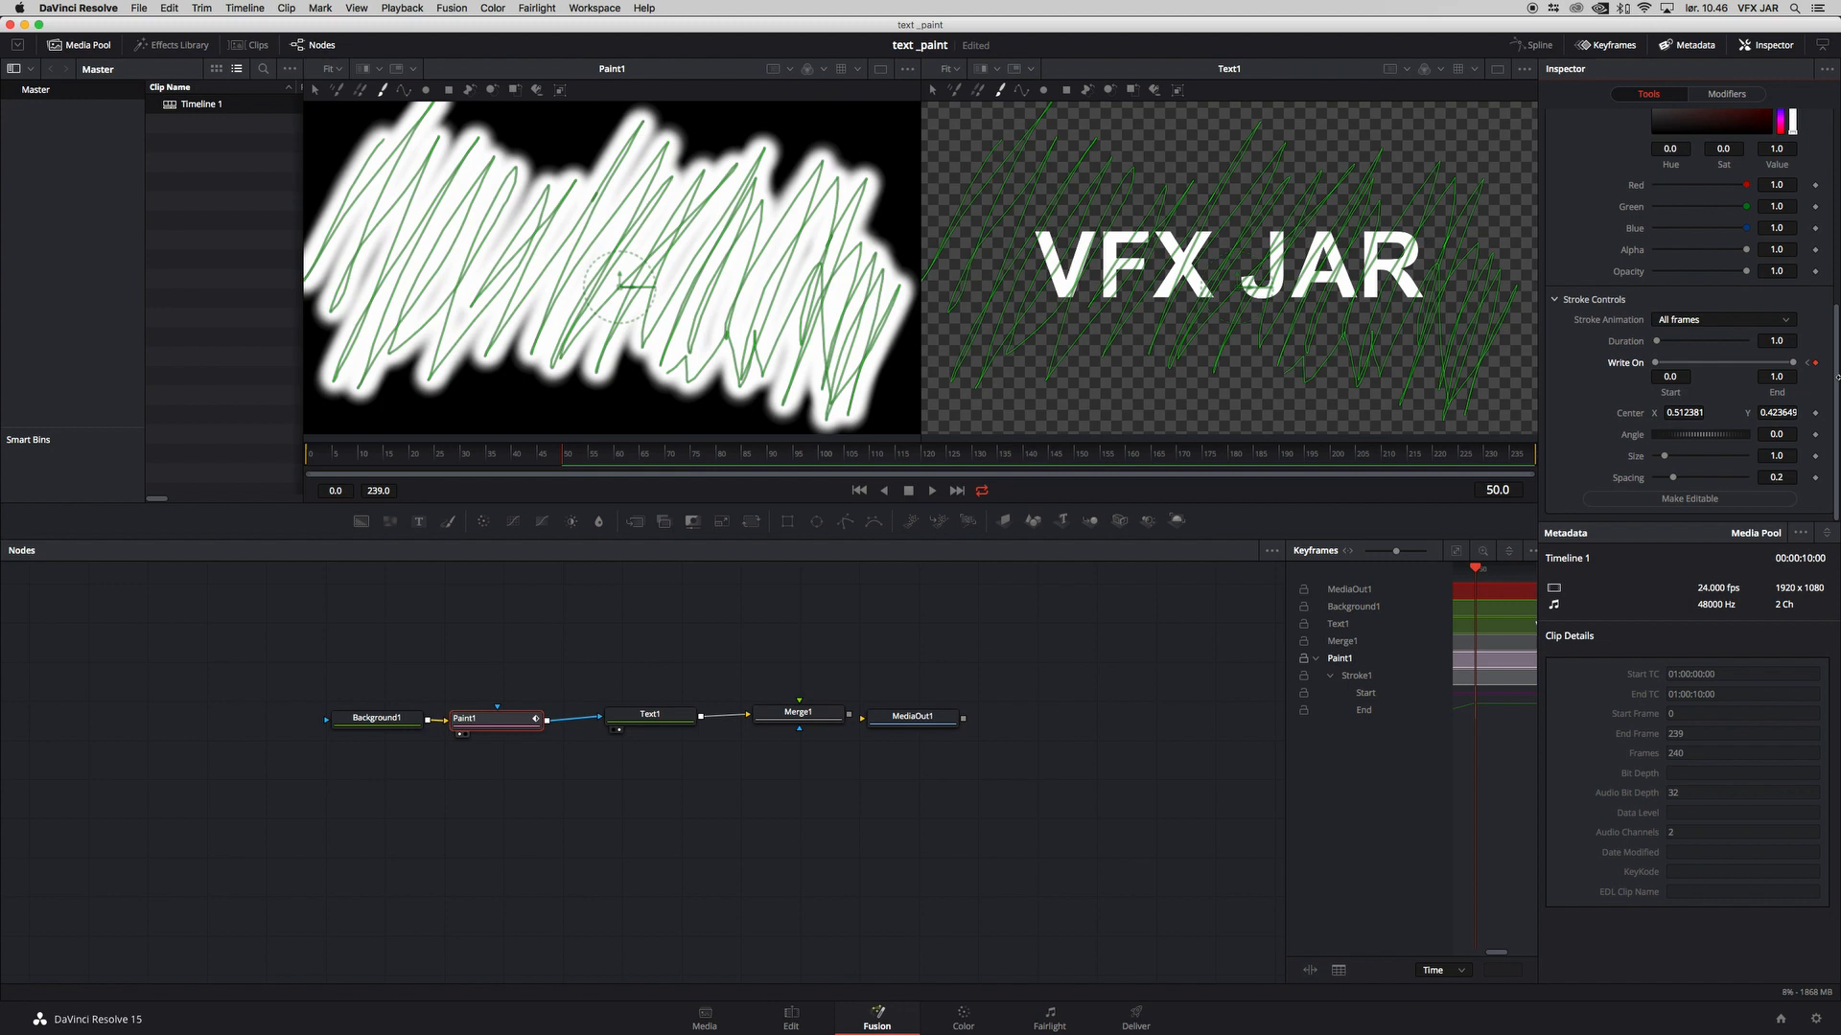
Step: Display MediaOut1 in the second viewer and space the MediaOut1 and Text1 nodes further apart
{"action": "left_click", "coordinate": [639, 720]}
{"action": "scroll", "coordinate": [1796, 140], "scroll_direction": "up", "scroll_amount": 5}
{"action": "scroll", "coordinate": [1816, 245], "scroll_direction": "up", "scroll_amount": 2}
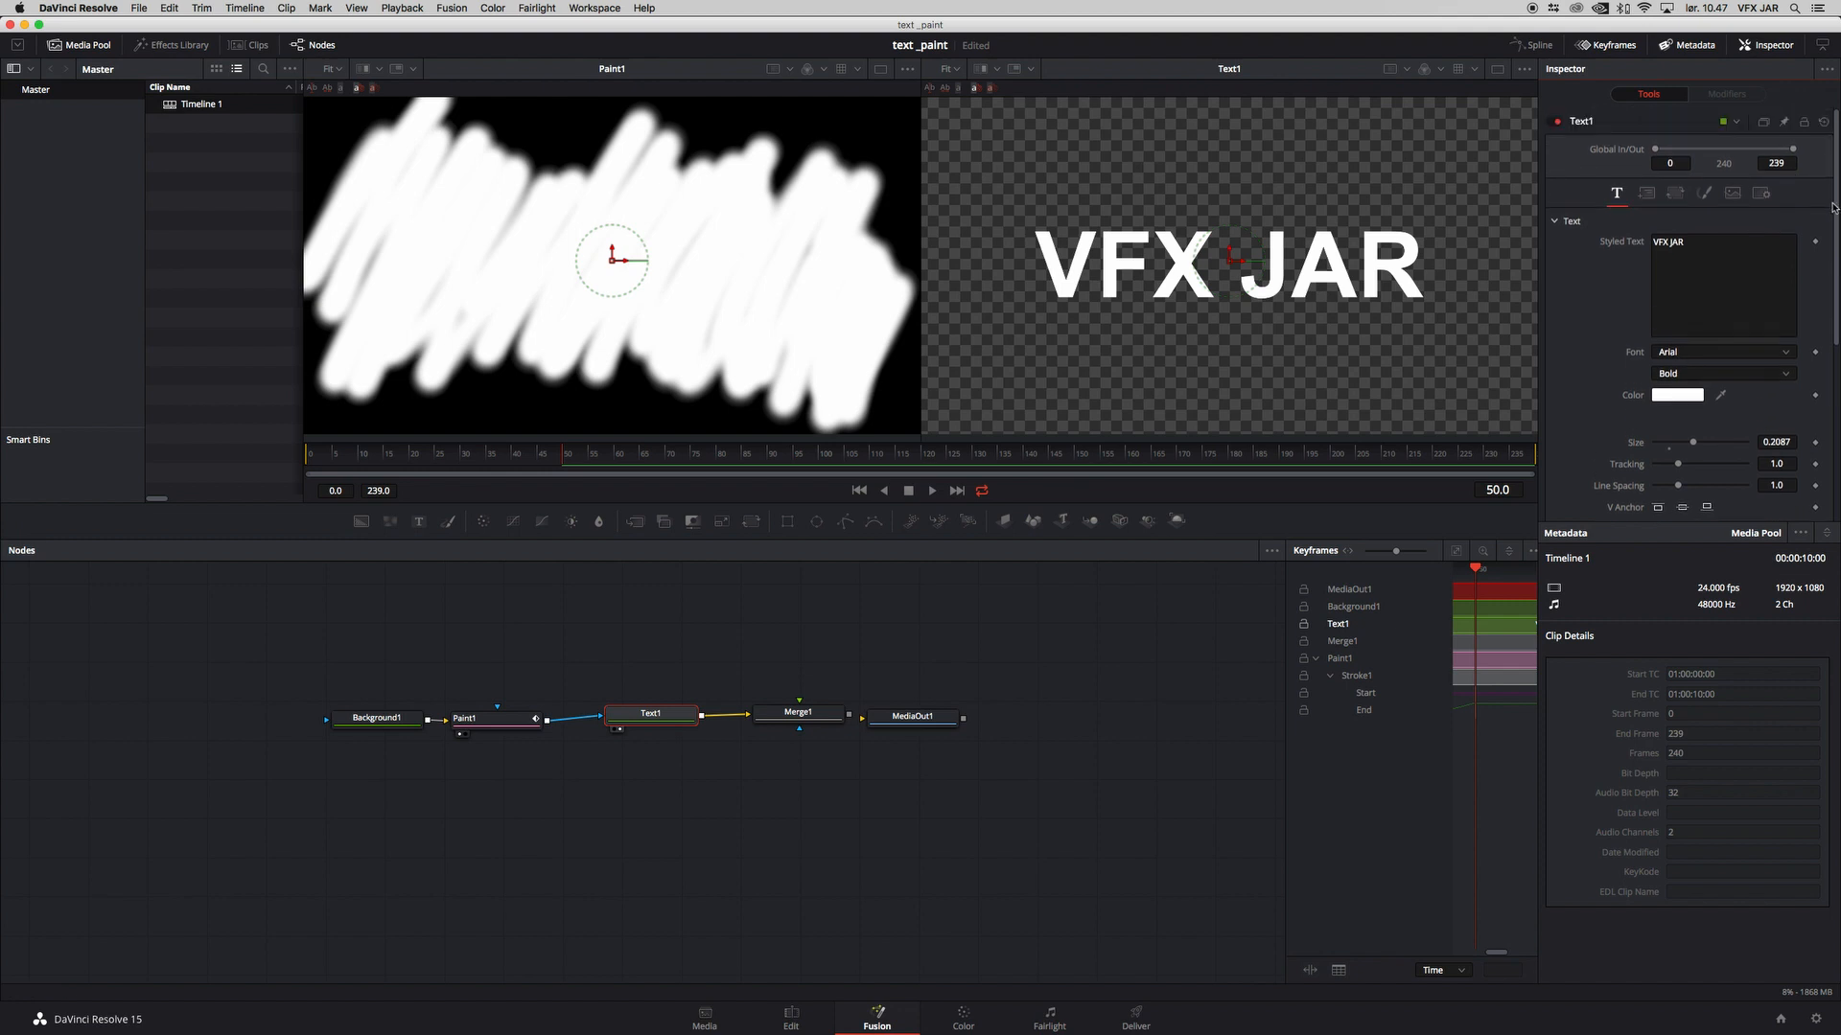
{"action": "left_click_drag", "start_coordinate": [907, 720], "coordinate": [947, 715]}
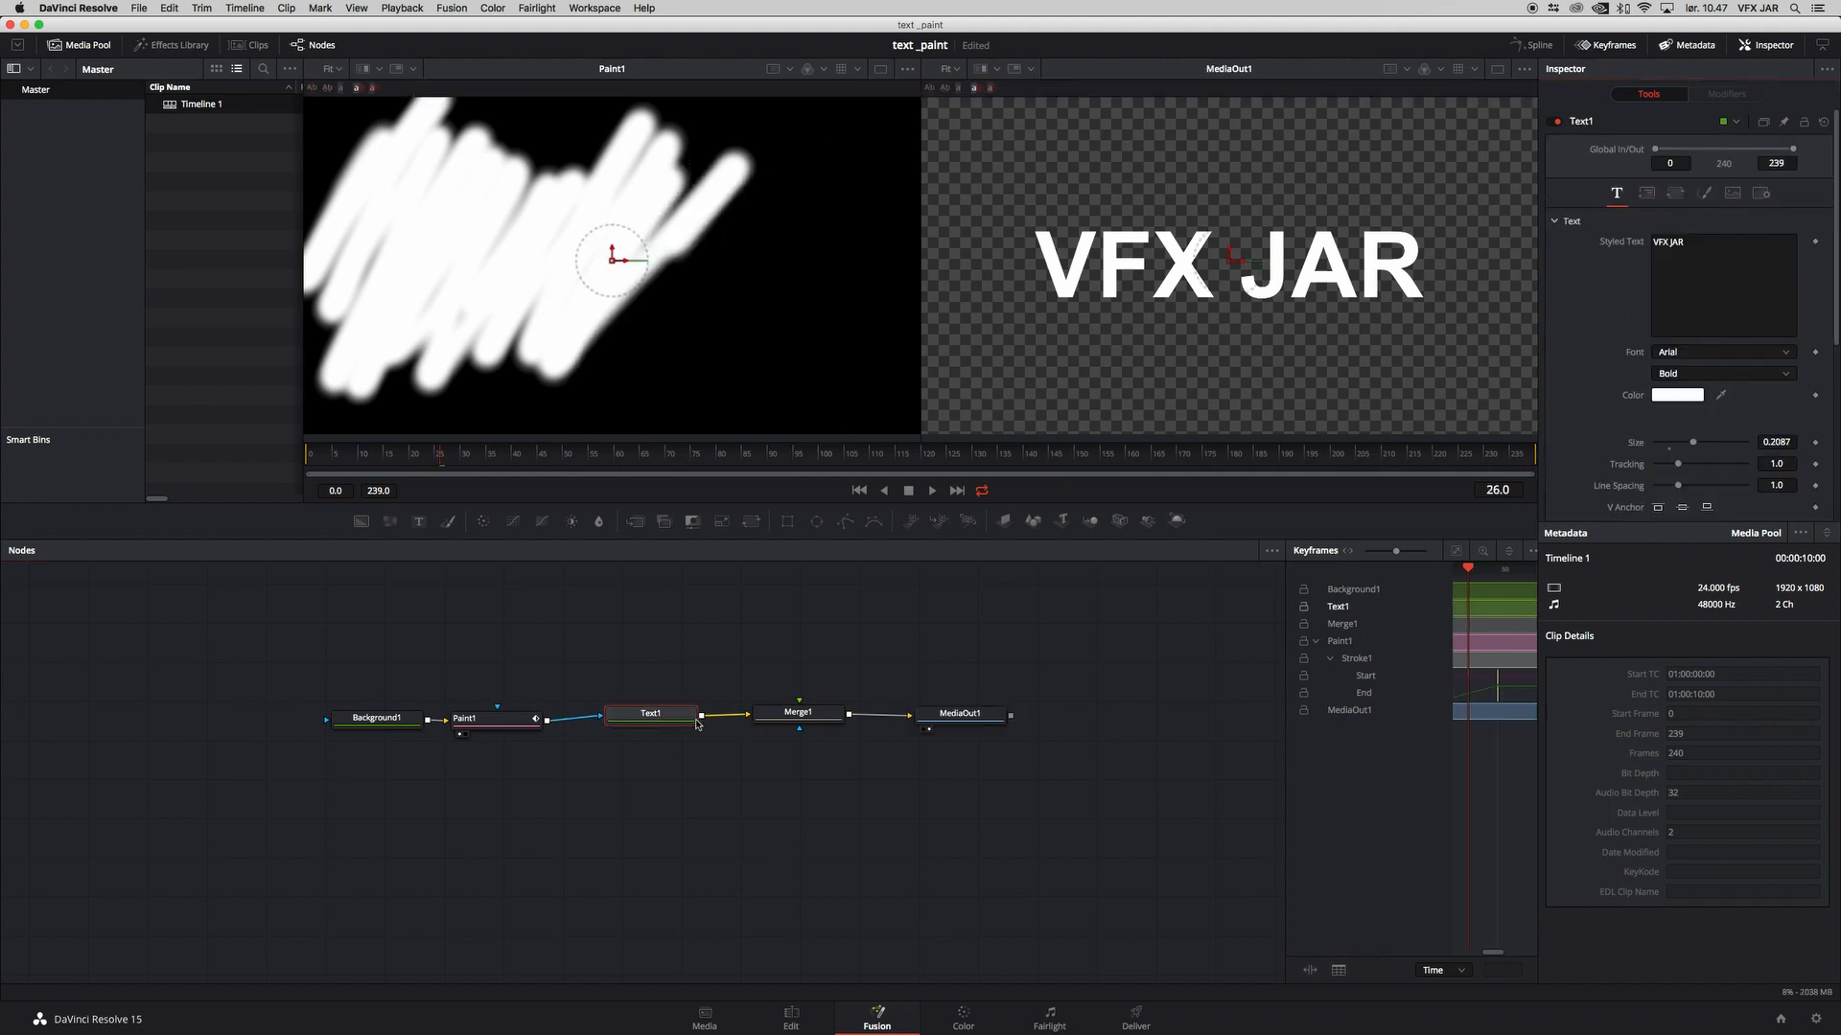
{"action": "left_click_drag", "start_coordinate": [697, 724], "coordinate": [699, 725]}
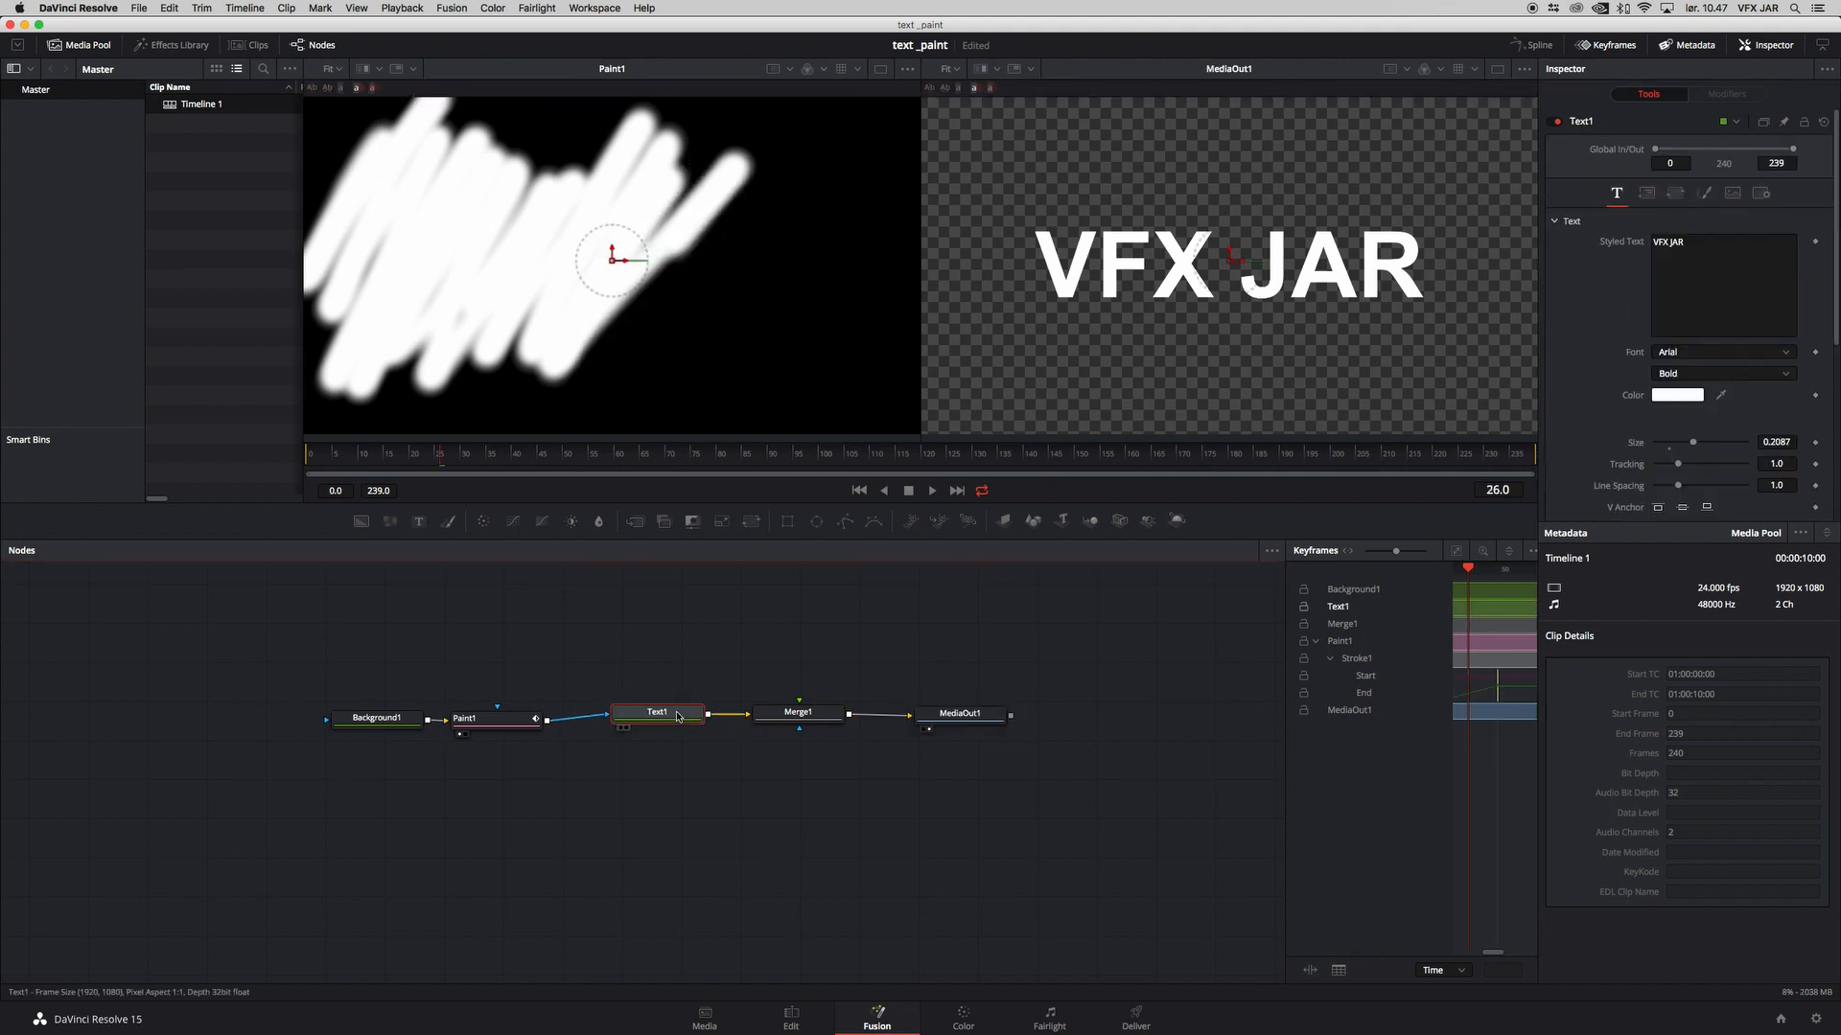
Step: Set Text1's mask channel to Luminance and scrub to frame 35 to check the text reveal
{"action": "left_click", "coordinate": [1760, 194]}
{"action": "left_click", "coordinate": [1681, 315]}
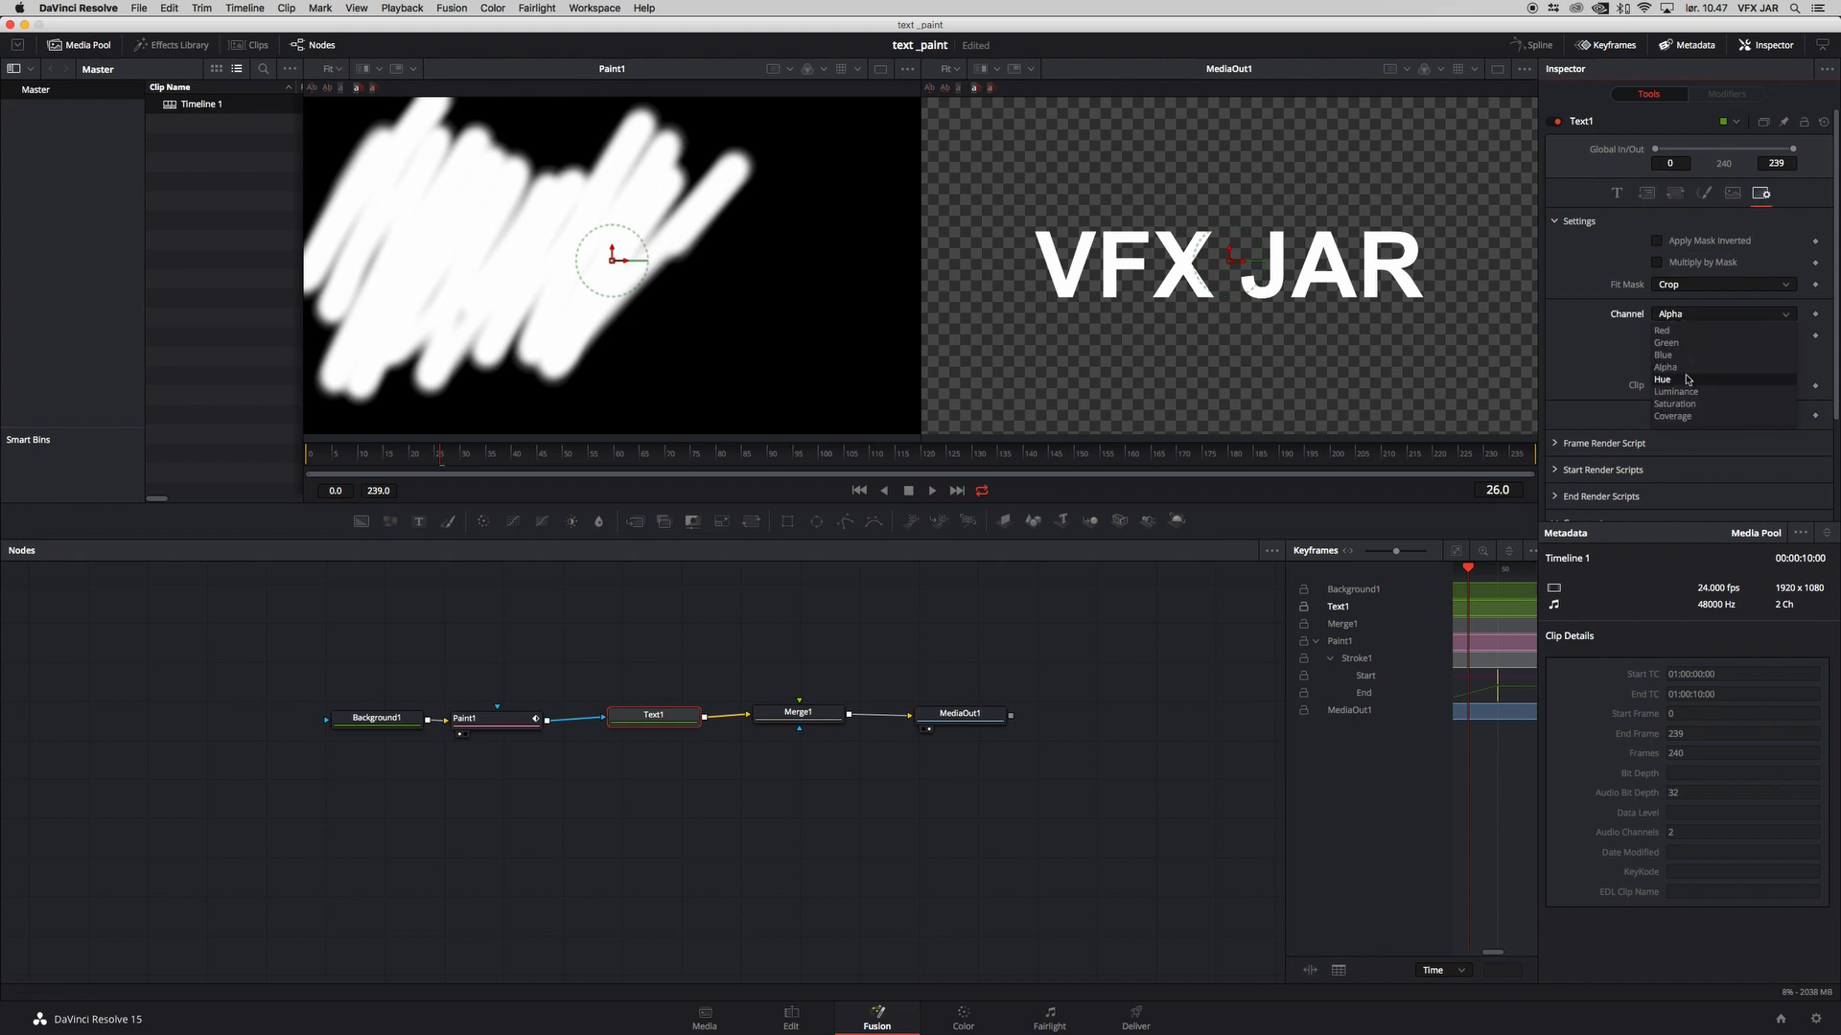
{"action": "left_click", "coordinate": [1675, 393]}
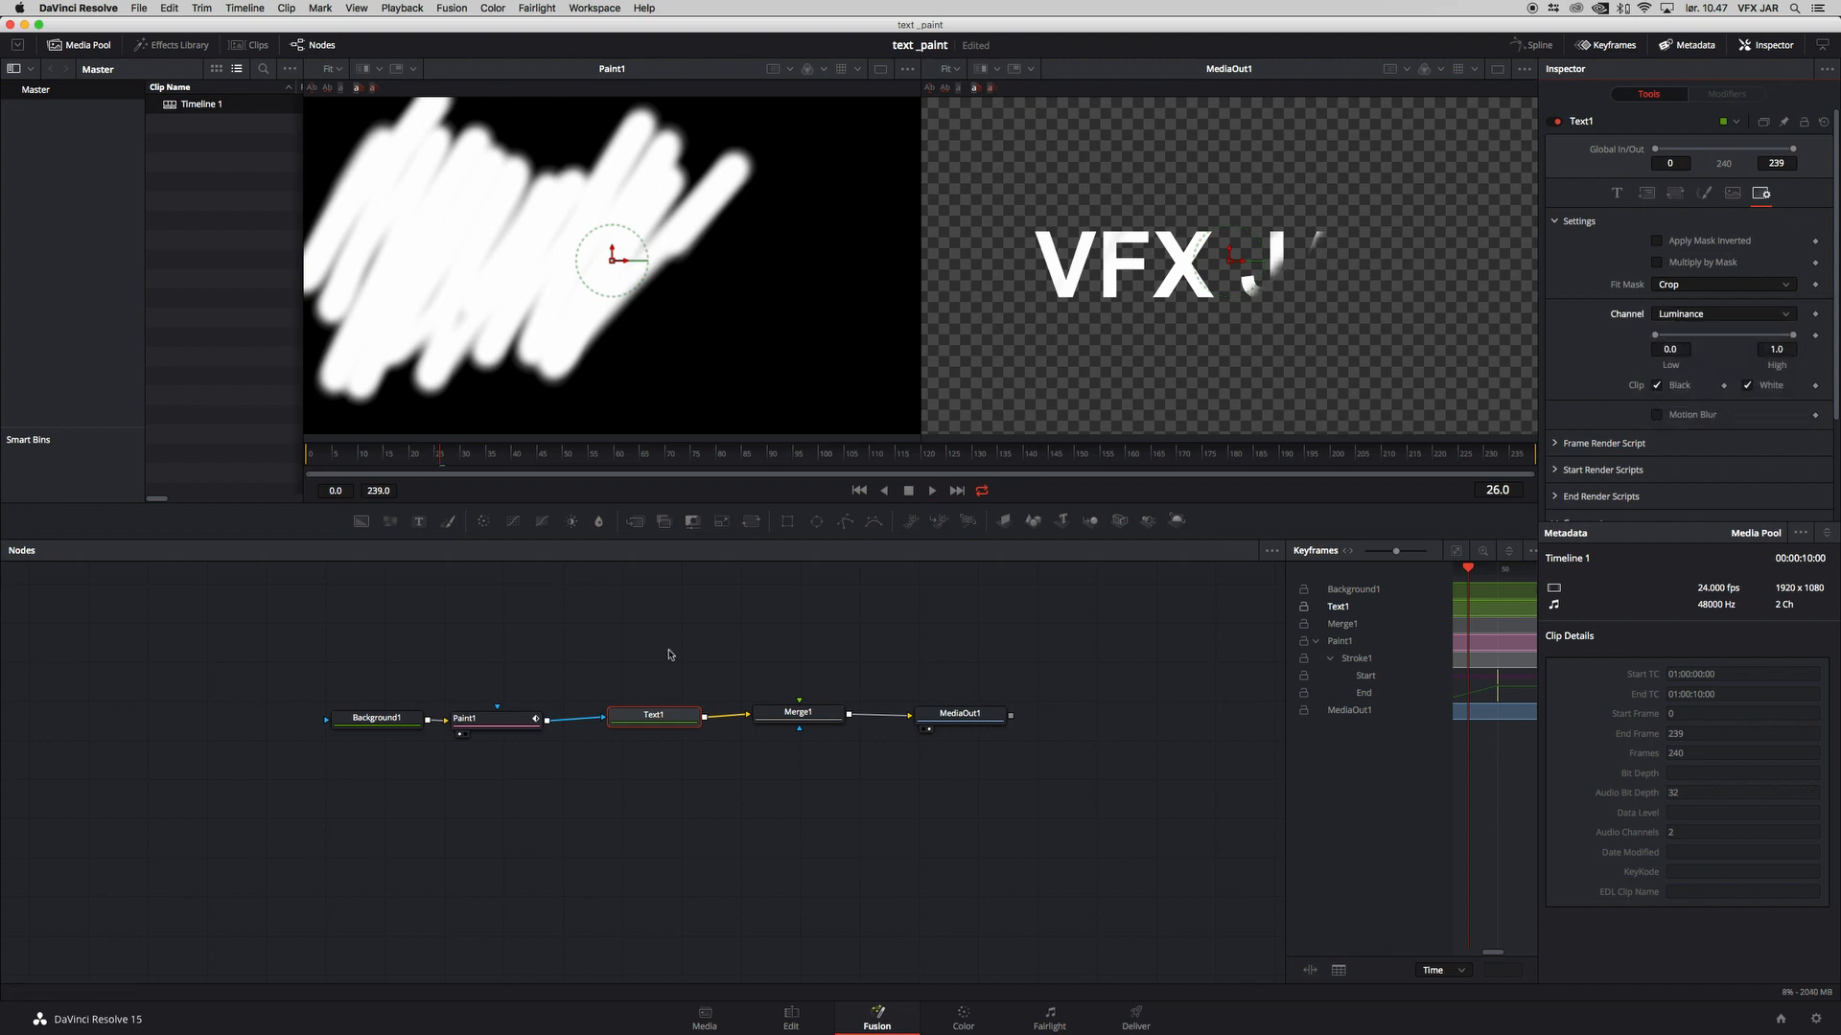
{"action": "mouse_move", "coordinate": [434, 455]}
{"action": "left_mouse_down"}
{"action": "mouse_move", "coordinate": [376, 455]}
{"action": "mouse_move", "coordinate": [566, 457]}
{"action": "mouse_move", "coordinate": [487, 457]}
{"action": "left_mouse_up"}
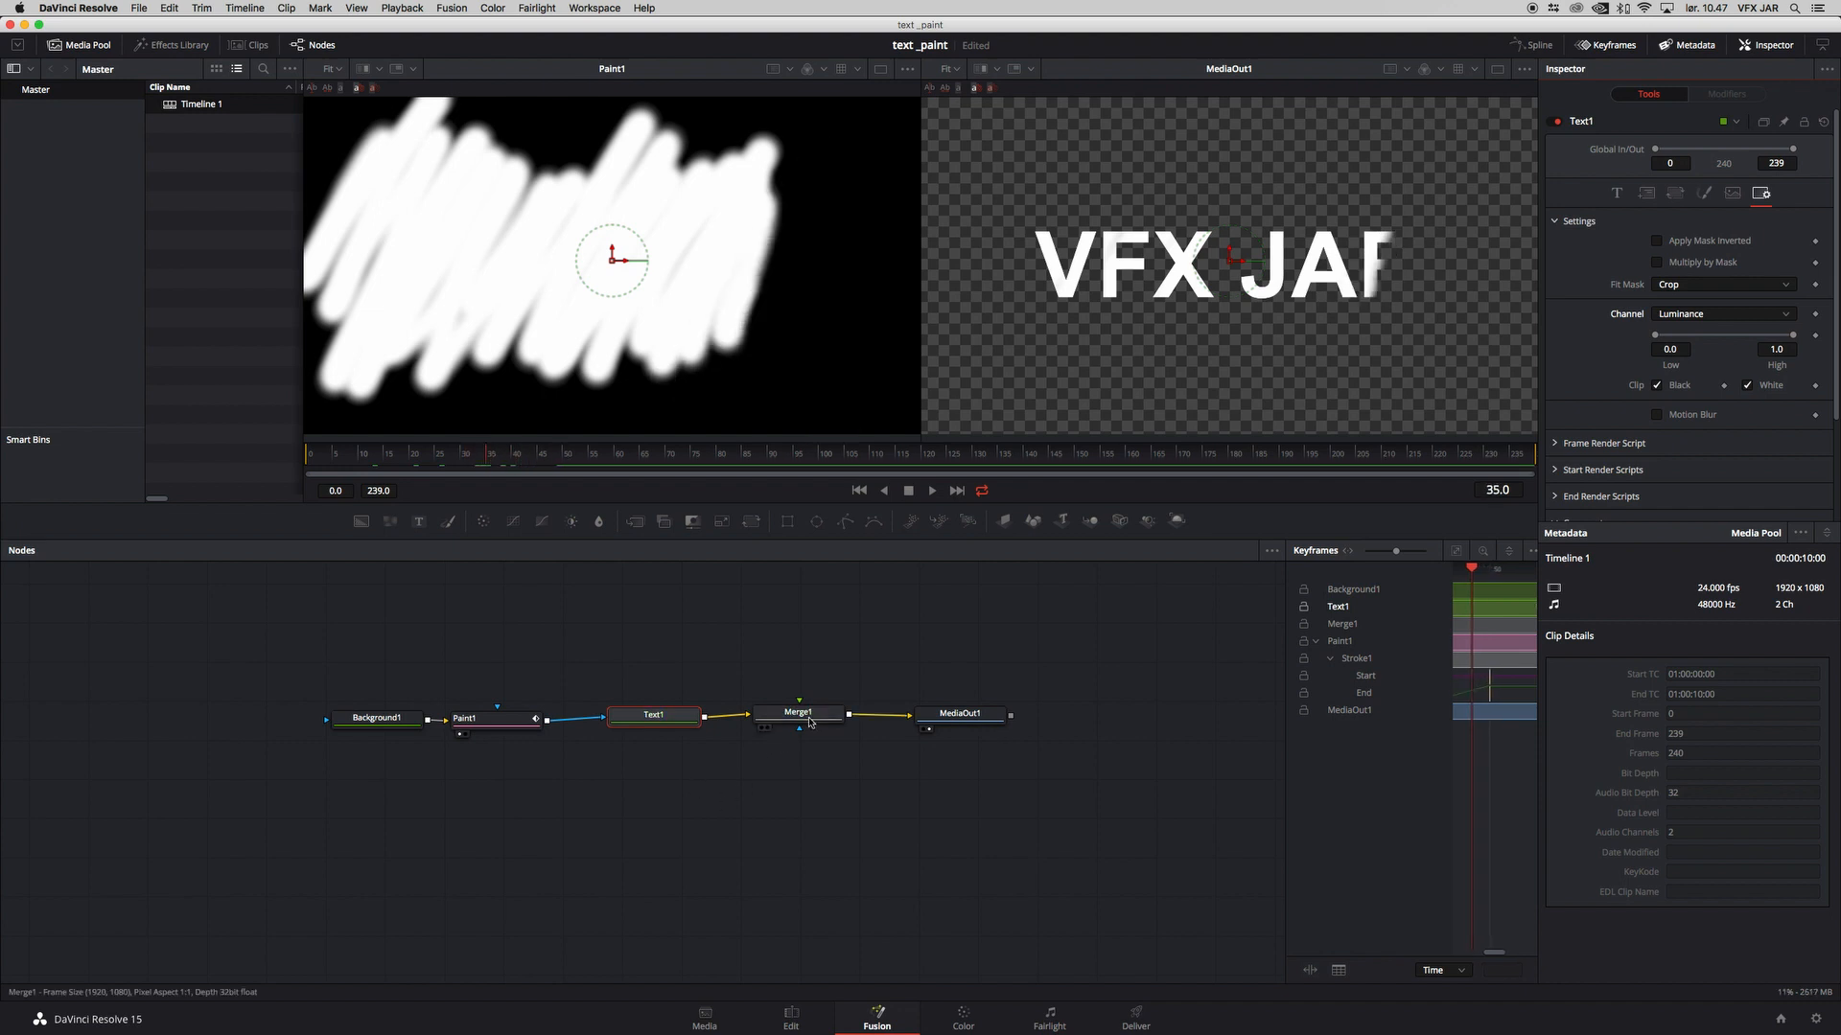
Step: Rearrange the Paint1, Text1, Merge1 and MediaOut1 nodes for more even spacing
{"action": "left_click_drag", "start_coordinate": [921, 714], "coordinate": [854, 720]}
{"action": "left_click_drag", "start_coordinate": [641, 724], "coordinate": [640, 730]}
{"action": "left_click_drag", "start_coordinate": [499, 724], "coordinate": [516, 723]}
Step: Duplicate the Text1 node below the original and connect the copy to Merge1's foreground input
{"action": "left_click", "coordinate": [643, 734]}
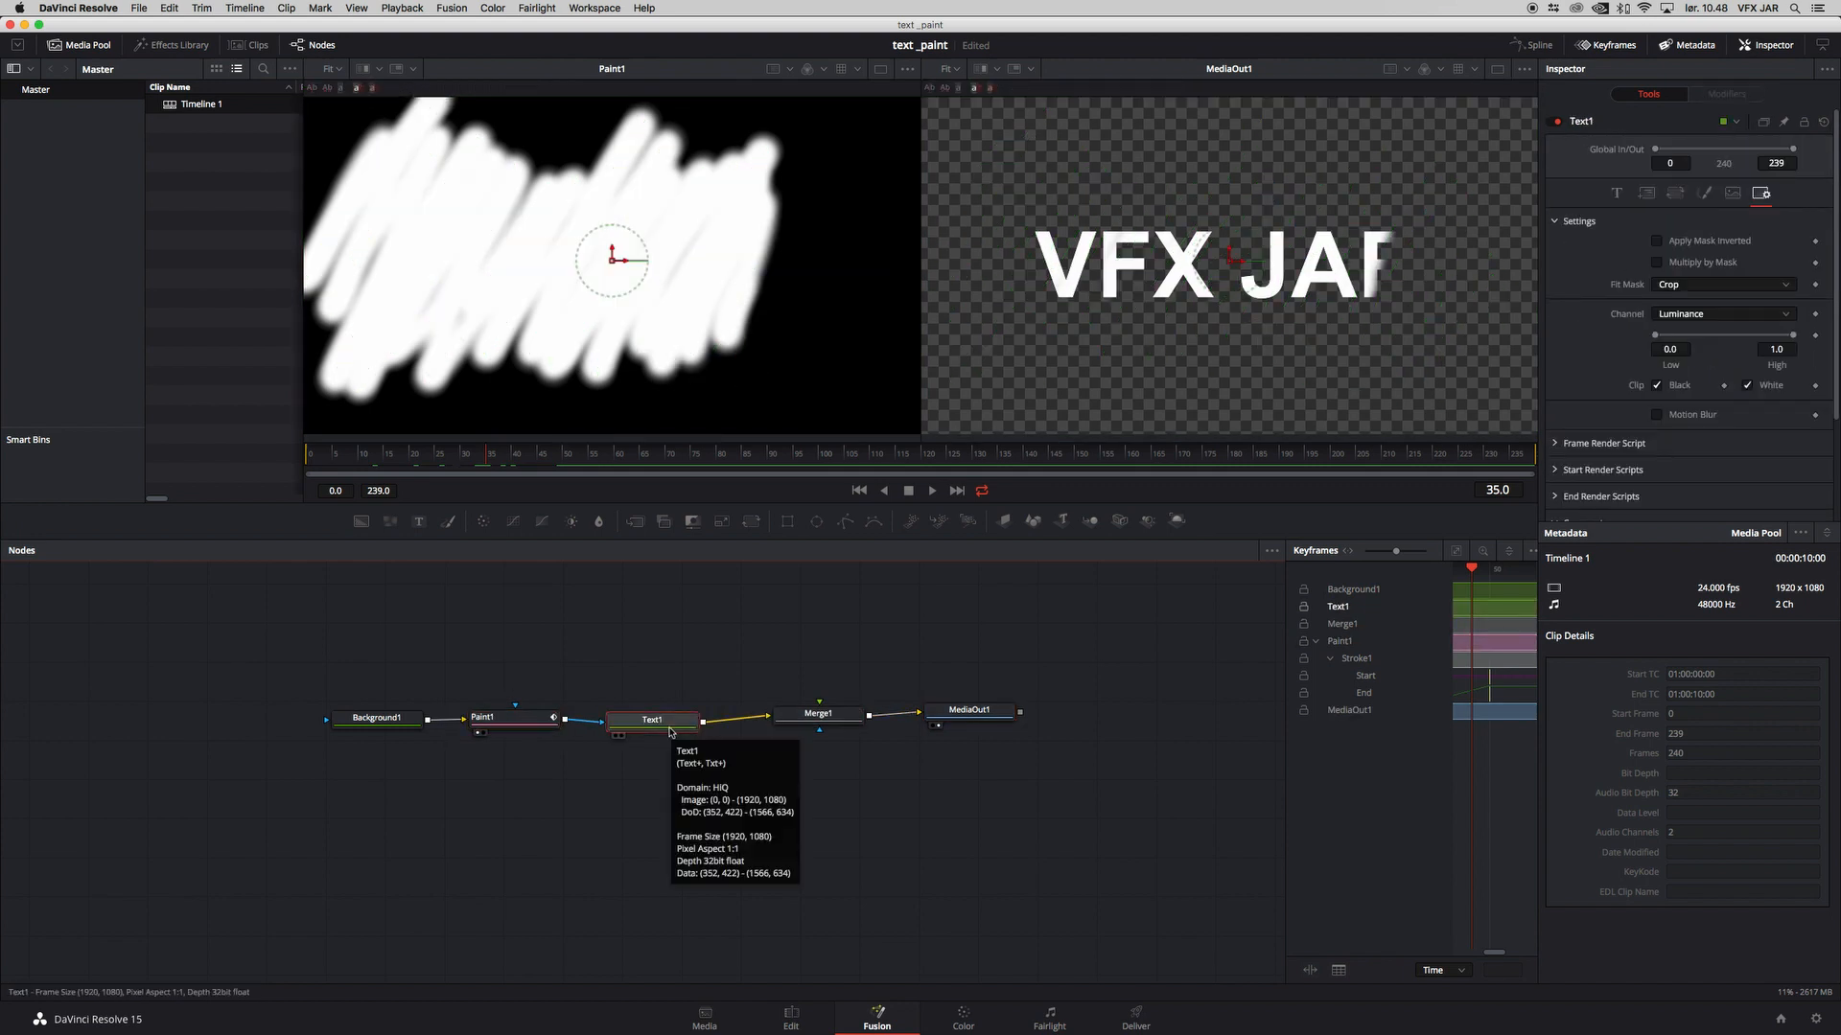
{"action": "left_click", "coordinate": [625, 793]}
{"action": "key", "text": "ctrl+v"}
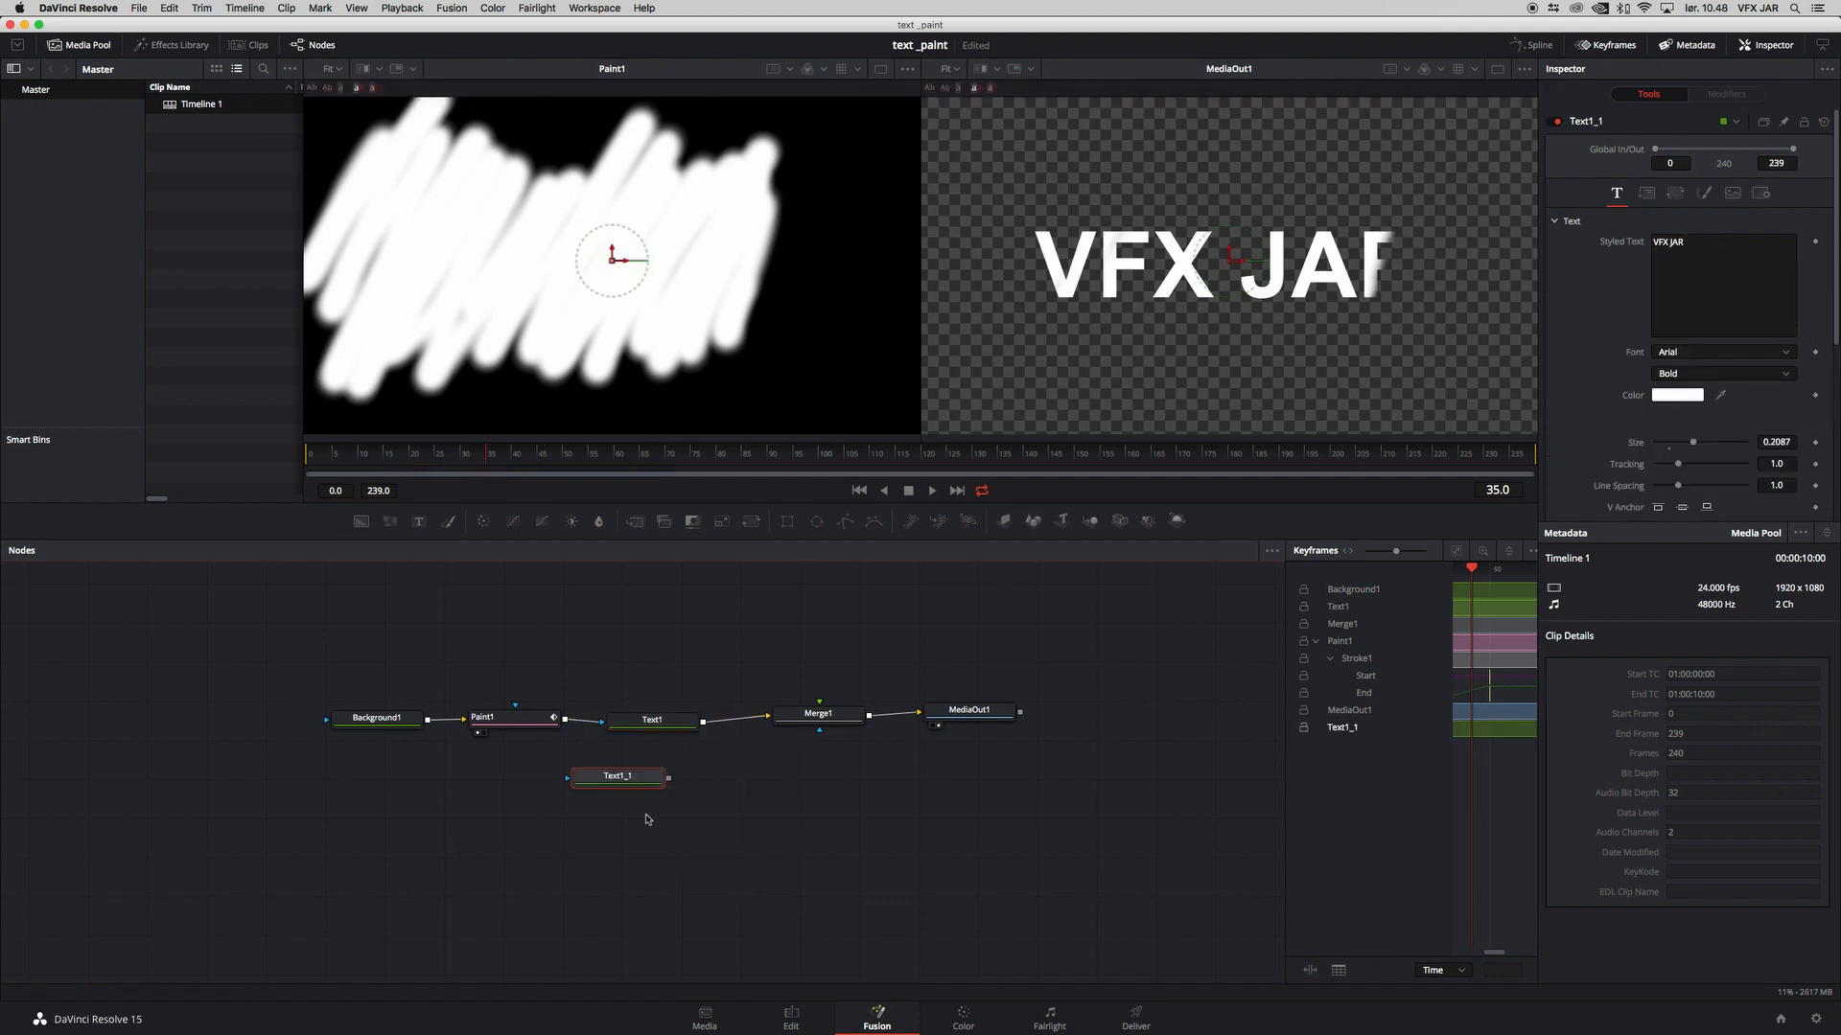
{"action": "left_click_drag", "start_coordinate": [710, 782], "coordinate": [816, 730]}
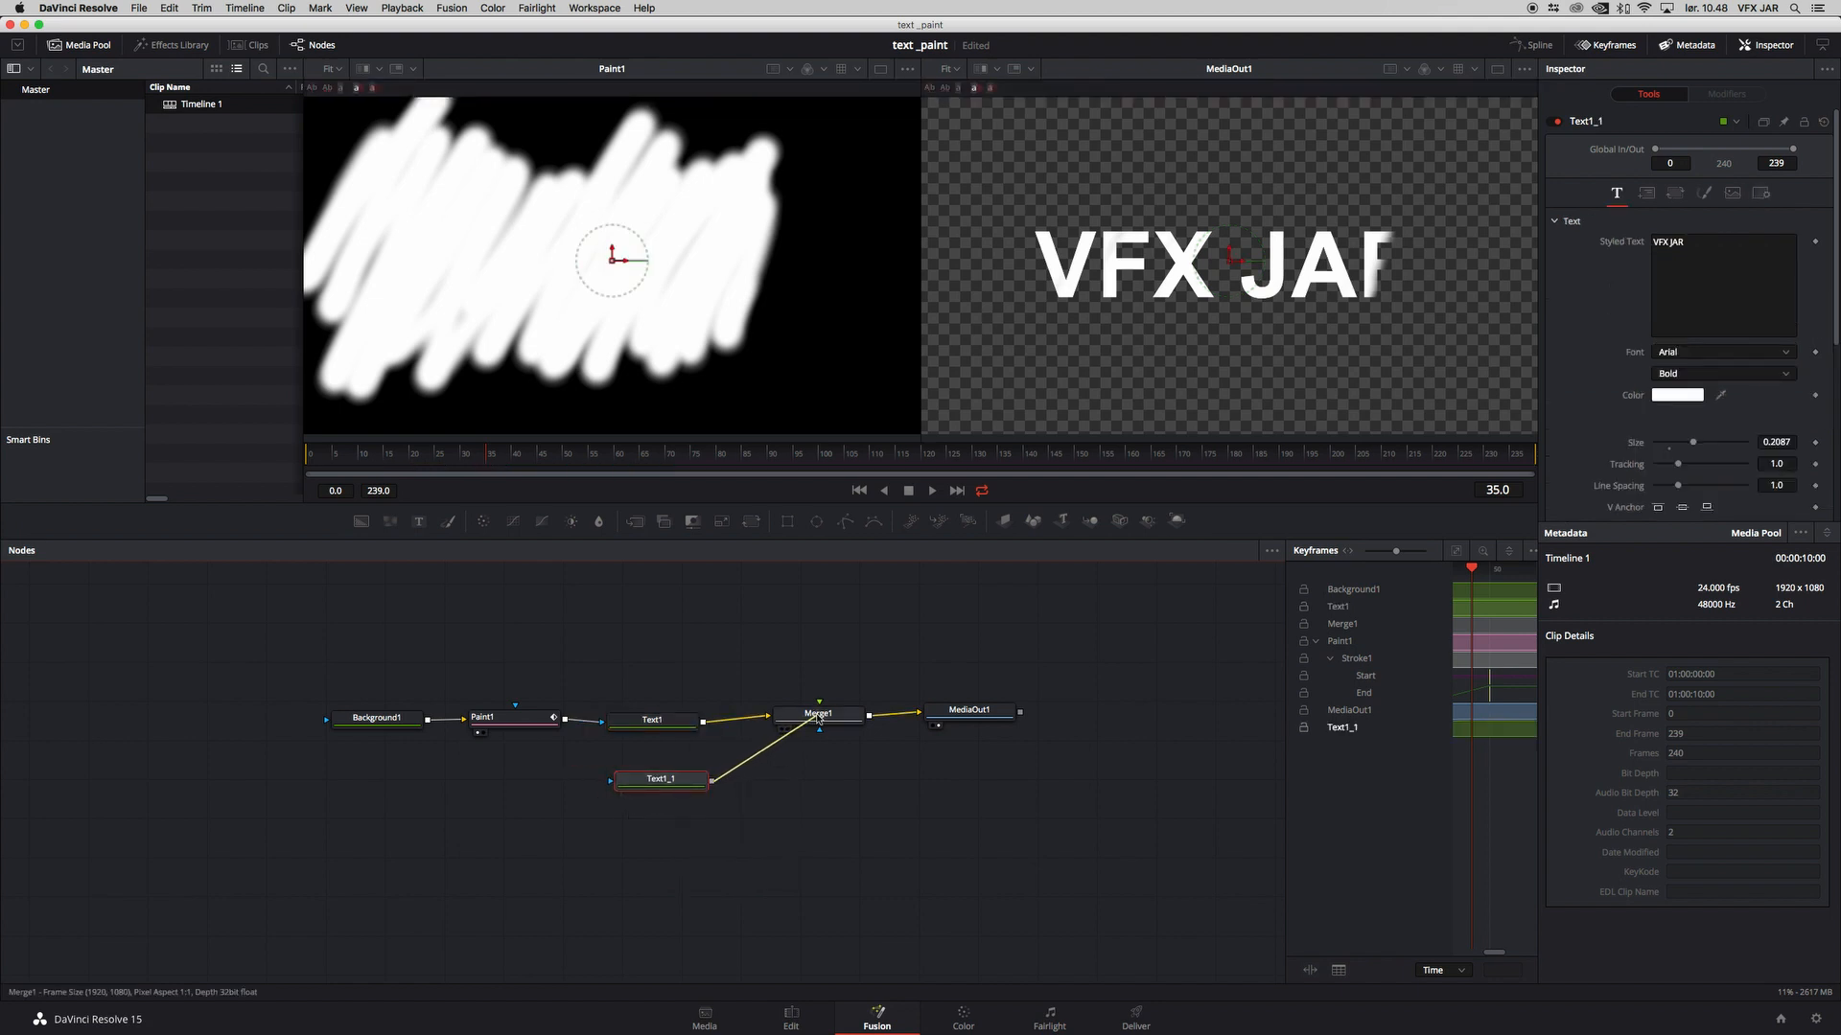
Step: Enable shading element 2, the red outline, on the Text1_1 node and scrub back to frame 22
{"action": "left_click", "coordinate": [1676, 194]}
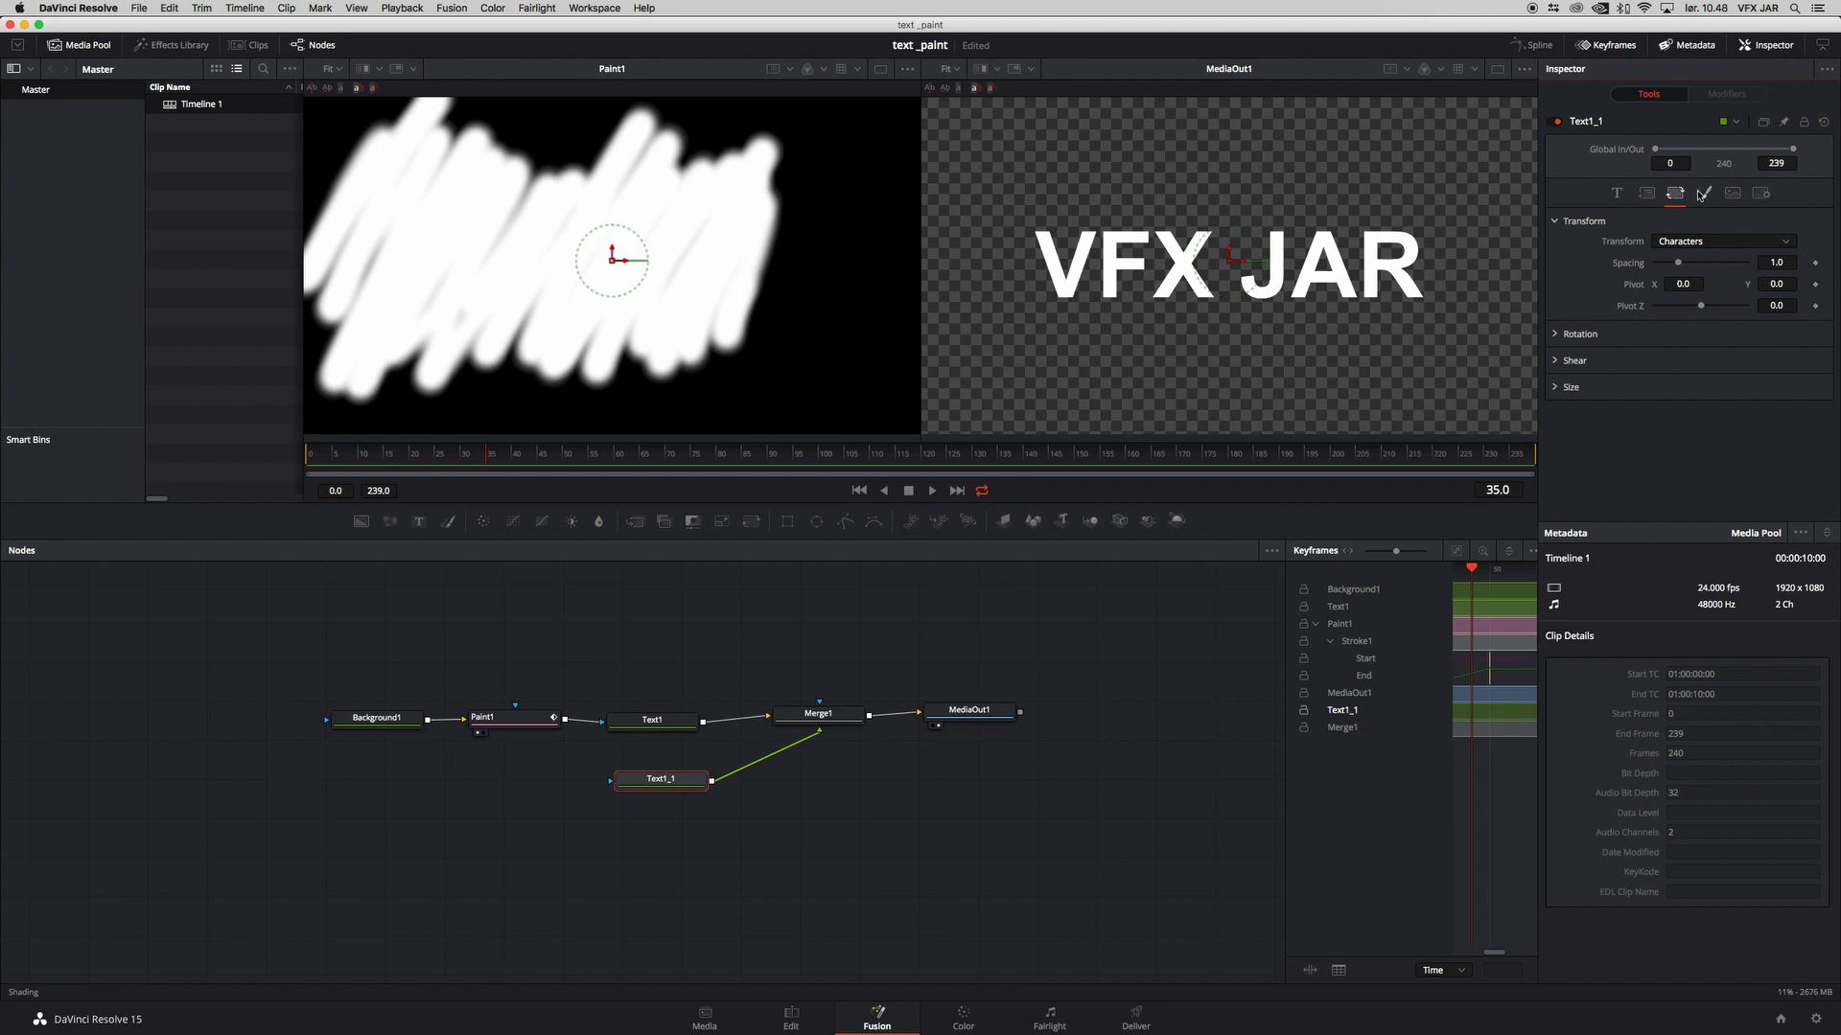
{"action": "left_click", "coordinate": [1705, 192]}
{"action": "left_click", "coordinate": [1705, 243]}
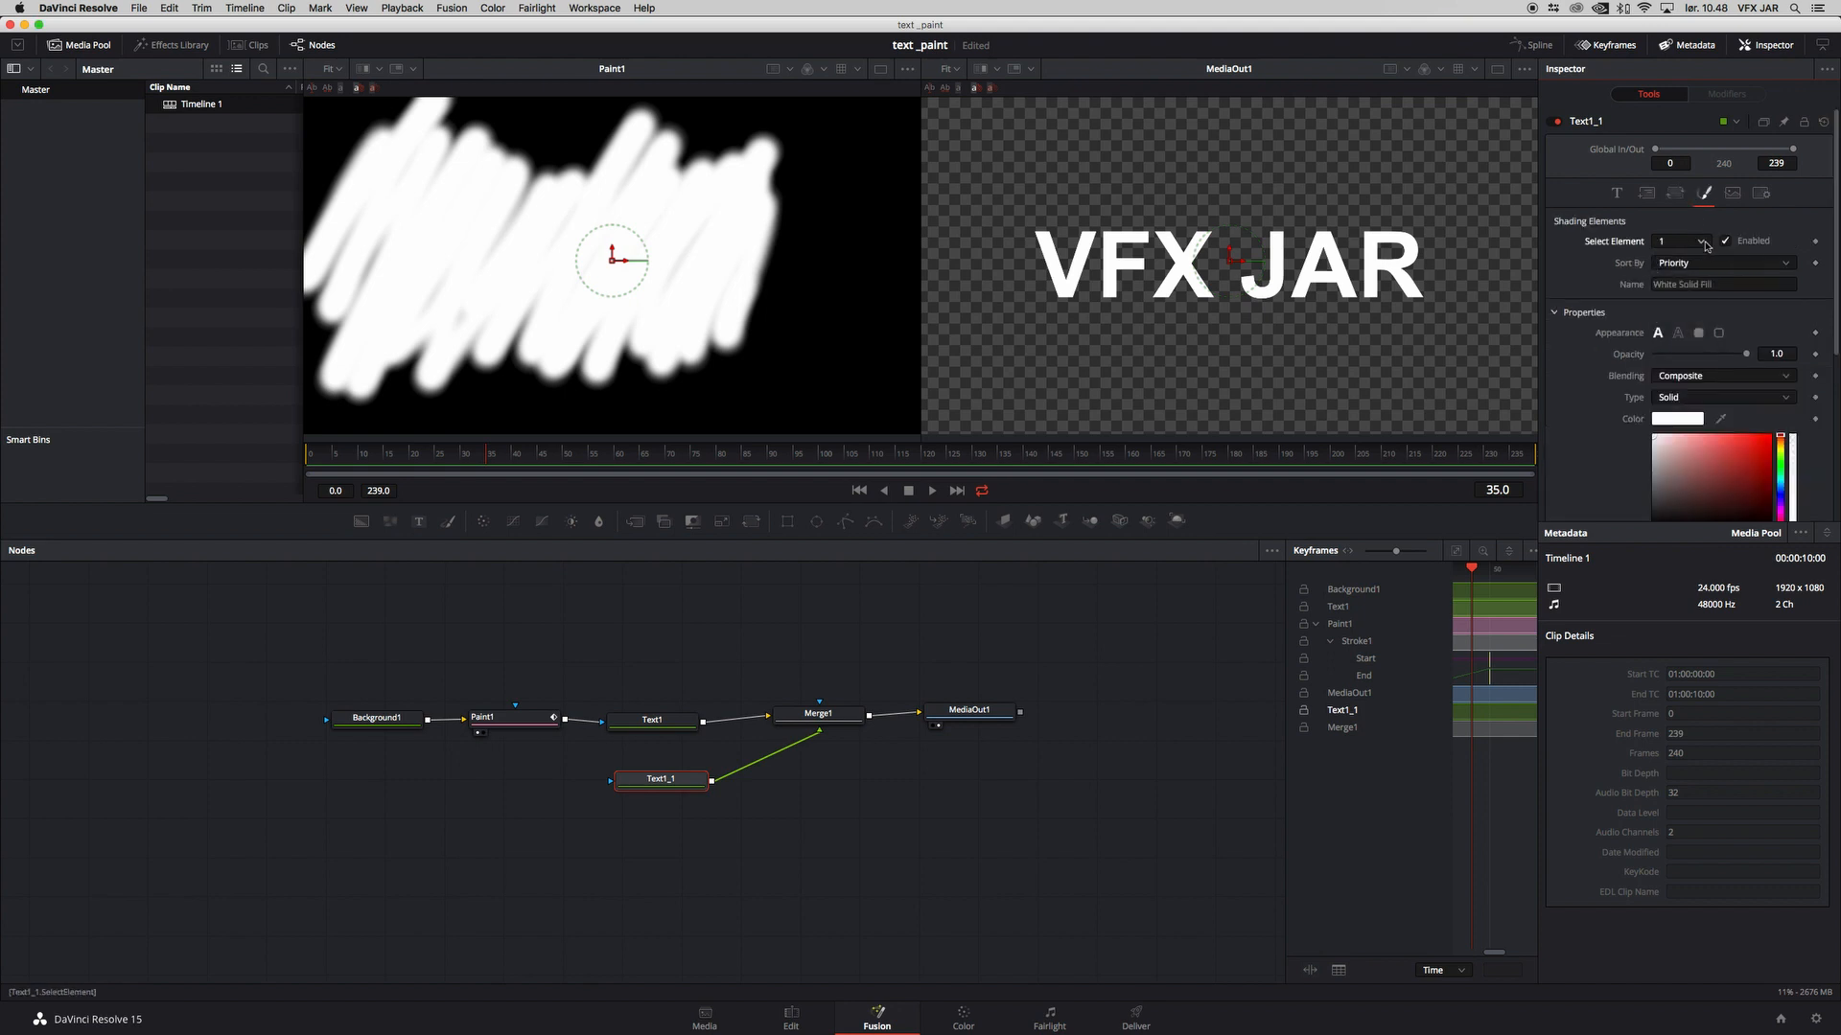
{"action": "left_click", "coordinate": [1684, 273]}
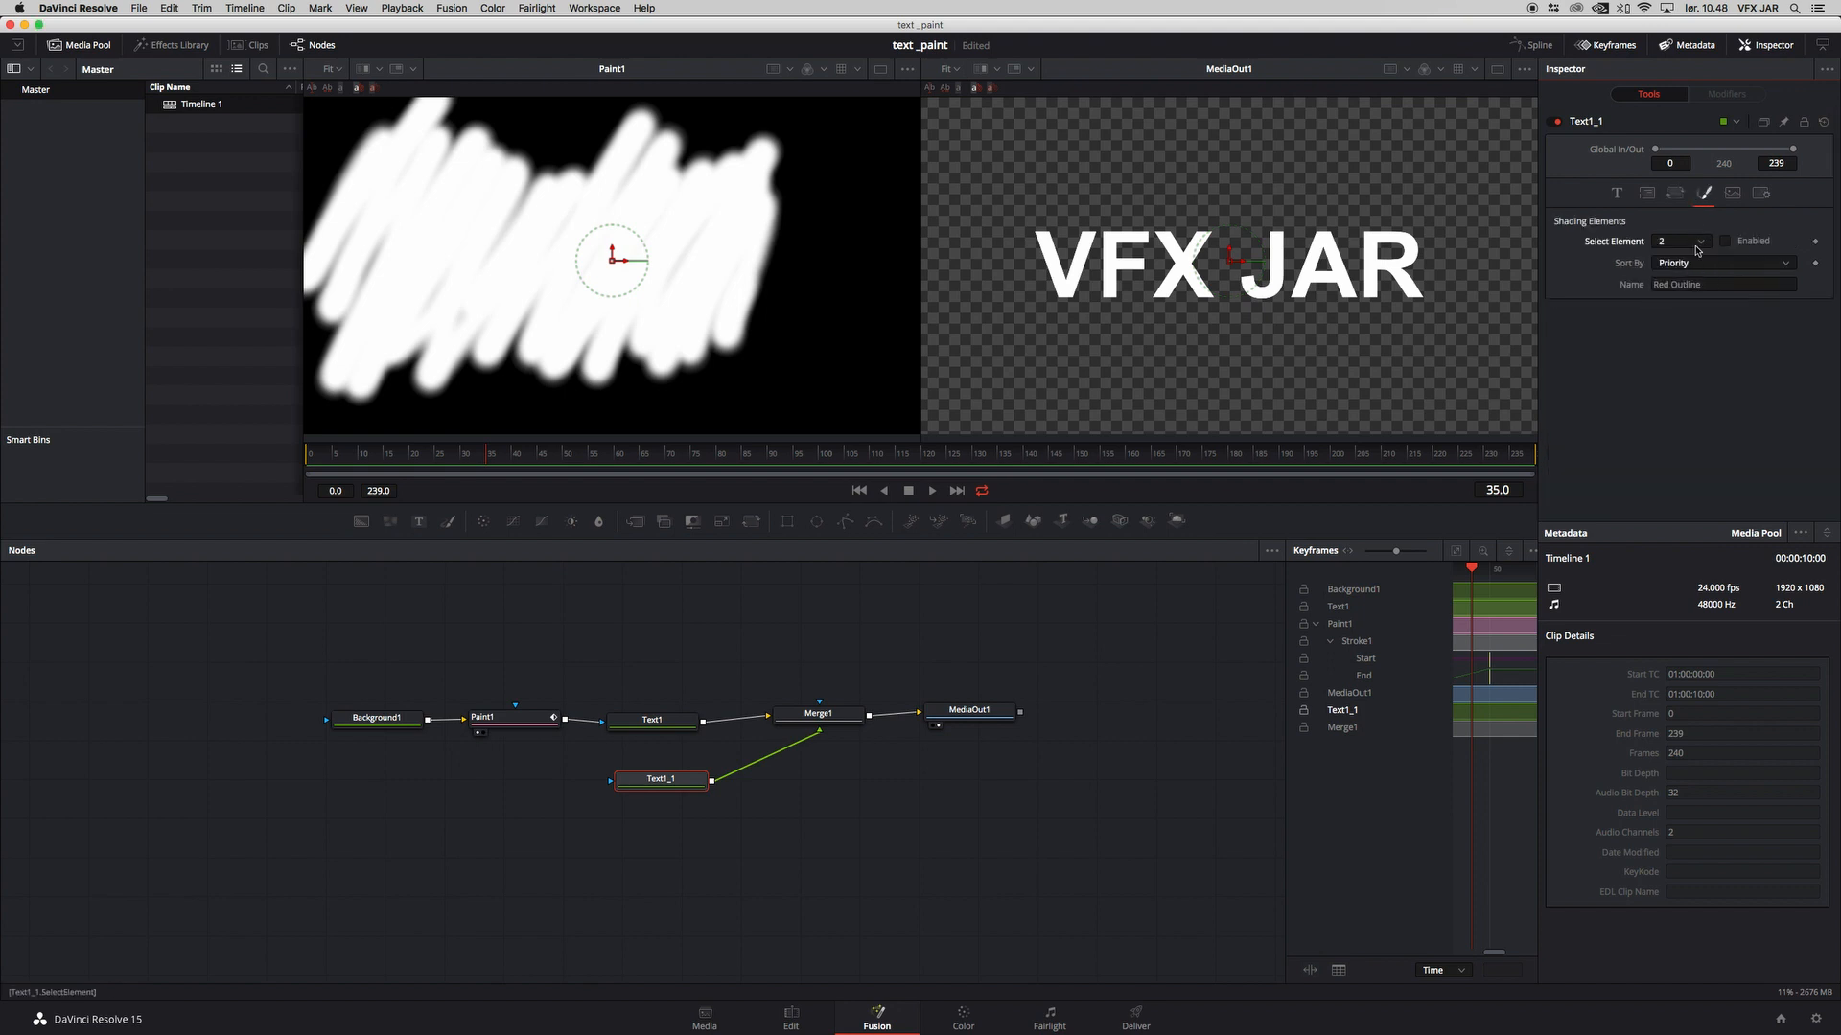
{"action": "left_click", "coordinate": [1699, 241]}
{"action": "left_click", "coordinate": [1686, 270]}
{"action": "left_click", "coordinate": [1740, 241]}
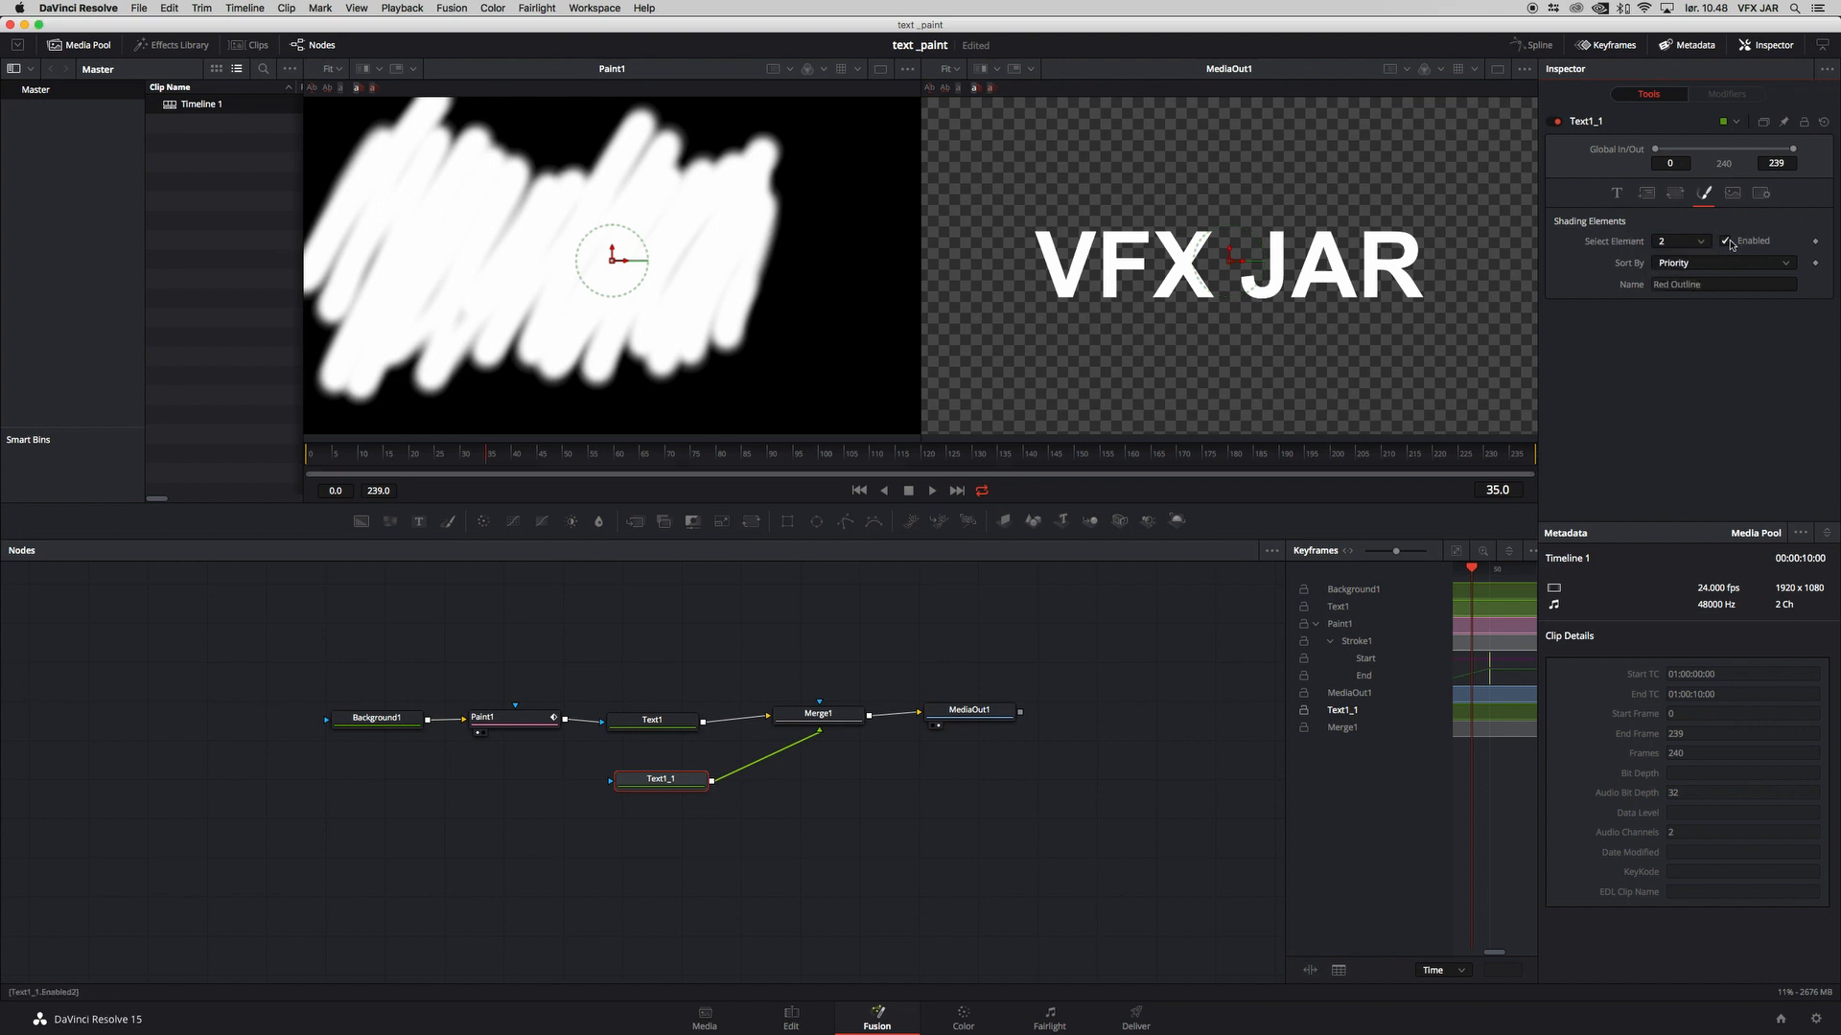
{"action": "left_click_drag", "start_coordinate": [667, 772], "coordinate": [650, 760]}
{"action": "left_click_drag", "start_coordinate": [470, 455], "coordinate": [422, 455]}
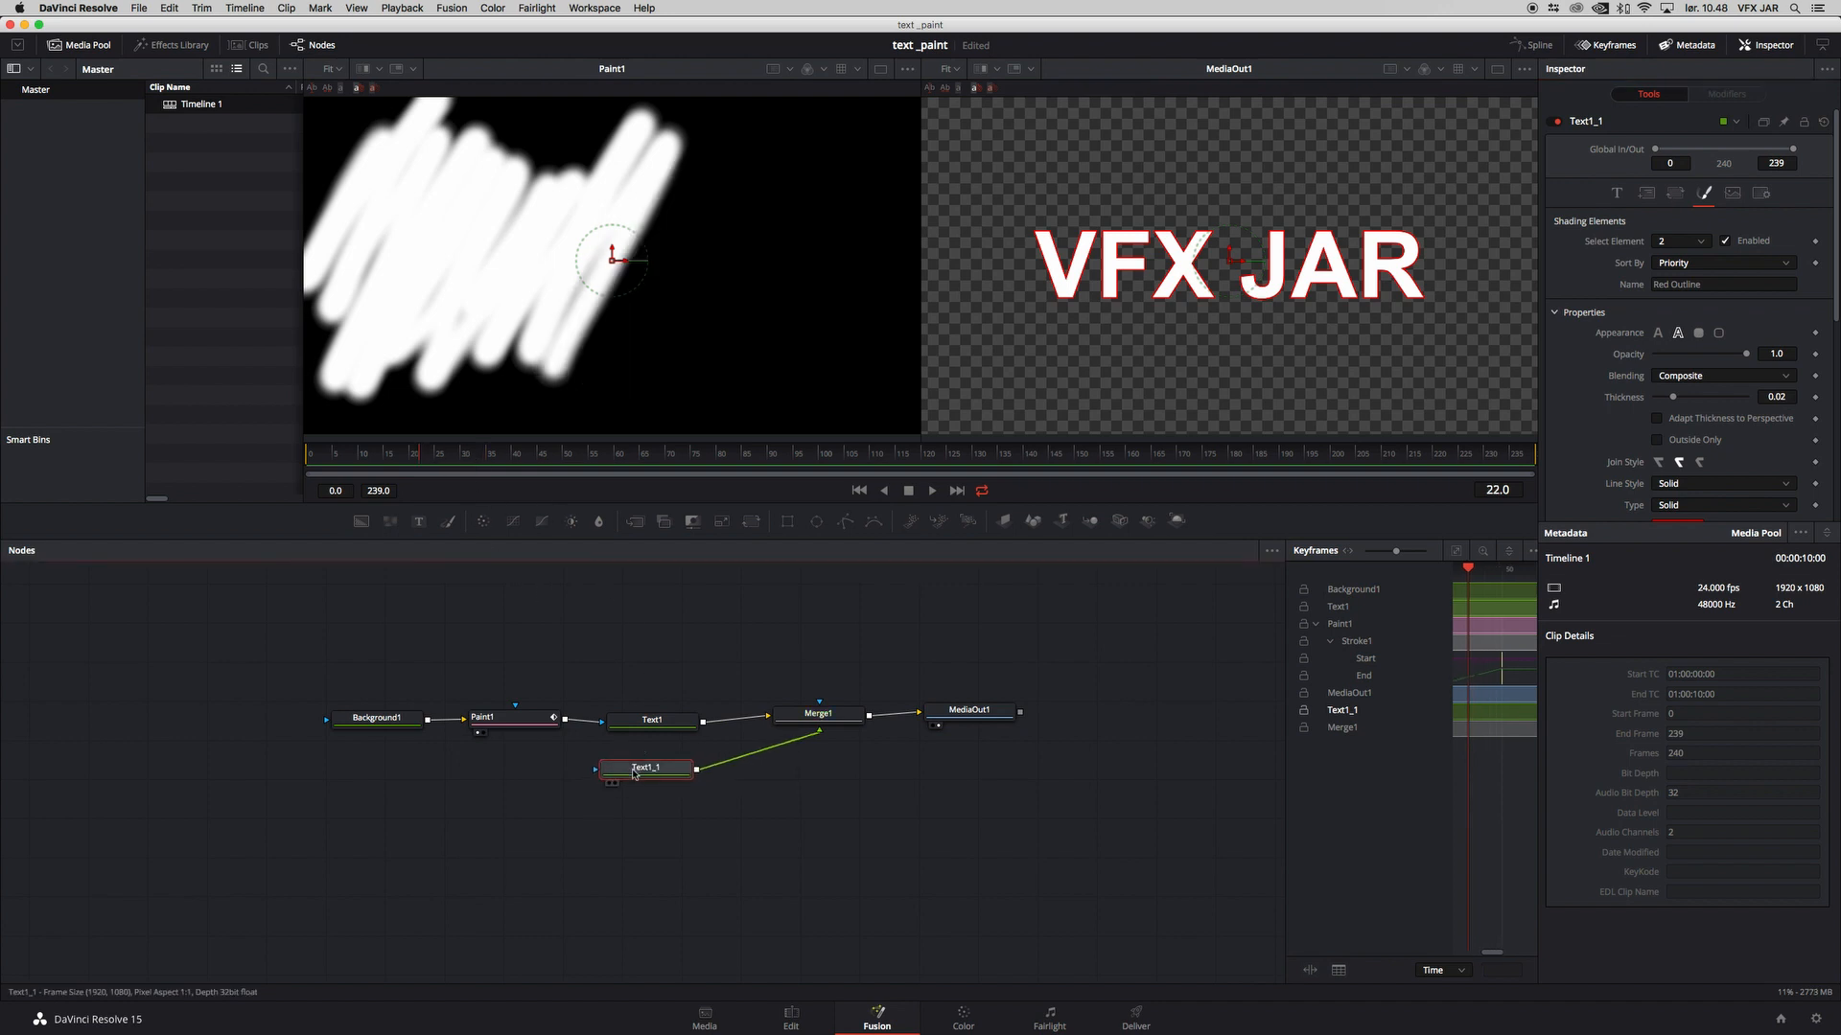
Step: Disable shading element 1, the white solid fill, on Text1_1 and scrub to frame 33 to check the reveal
{"action": "left_click", "coordinate": [1685, 241]}
{"action": "left_click", "coordinate": [1673, 260]}
{"action": "left_click", "coordinate": [1741, 243]}
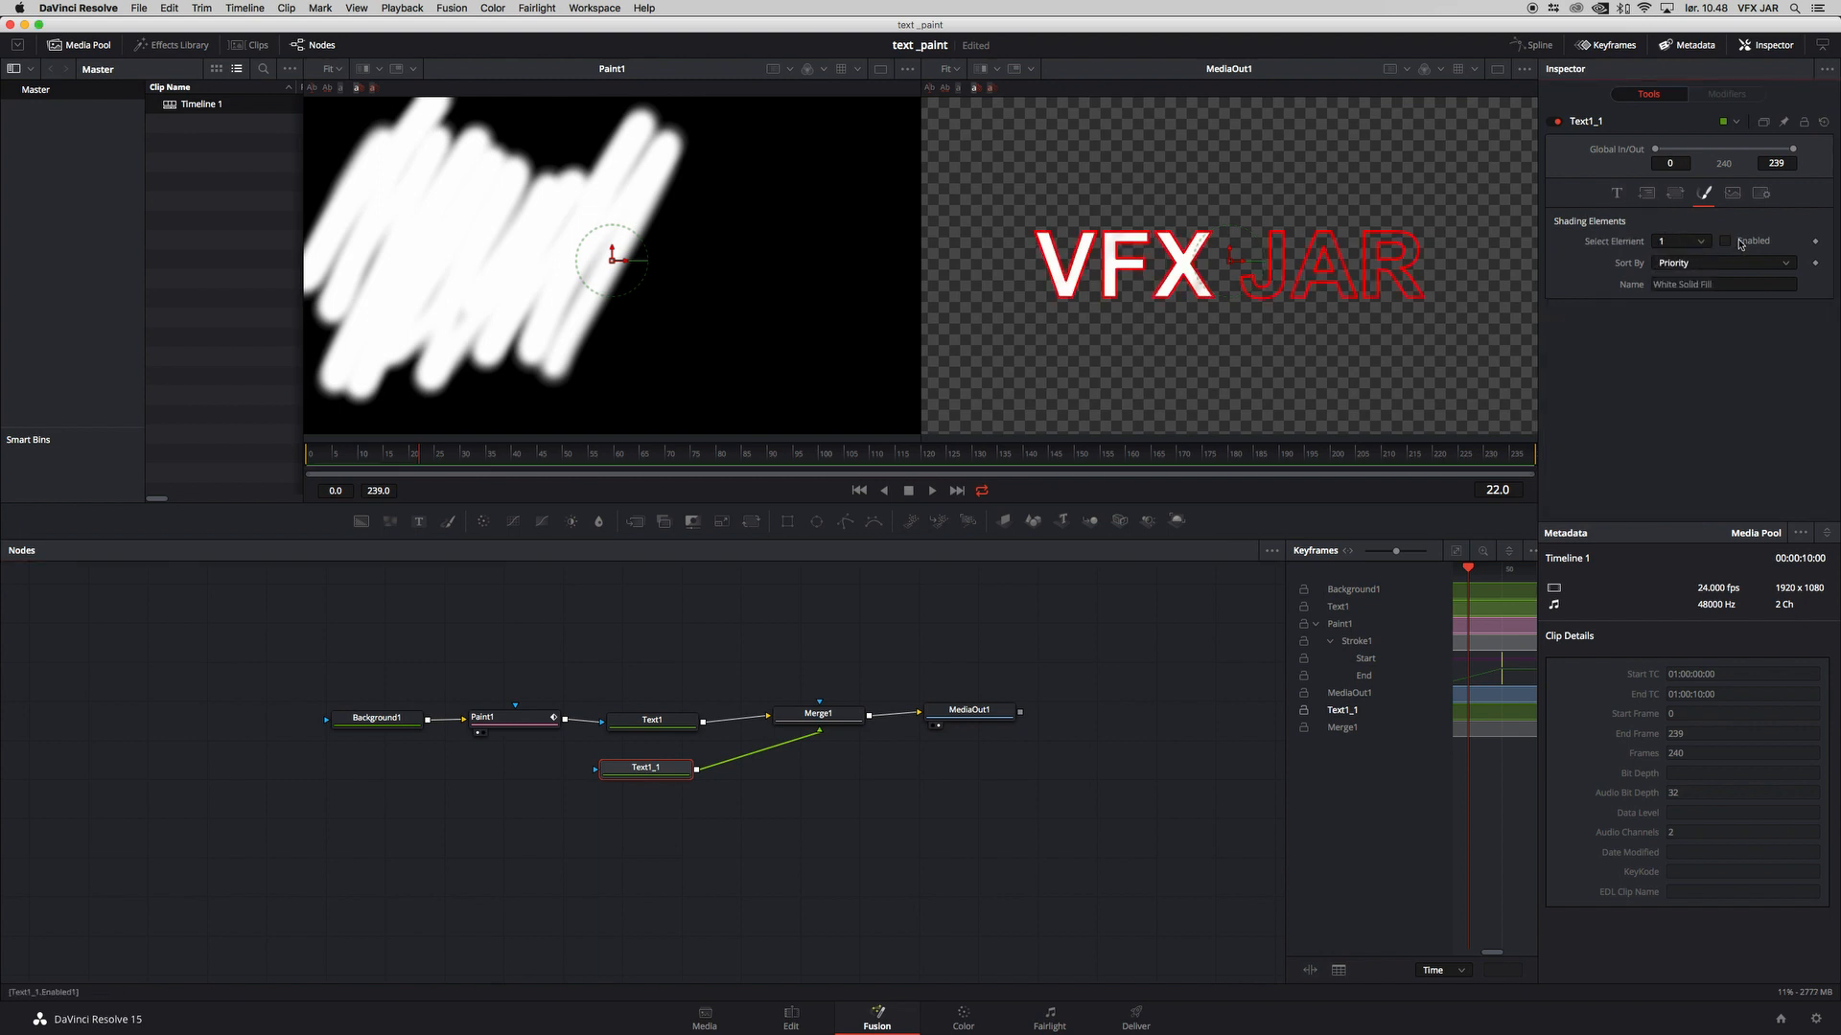
{"action": "mouse_move", "coordinate": [390, 459]}
{"action": "left_mouse_down"}
{"action": "mouse_move", "coordinate": [375, 460]}
{"action": "mouse_move", "coordinate": [476, 467]}
{"action": "left_mouse_up"}
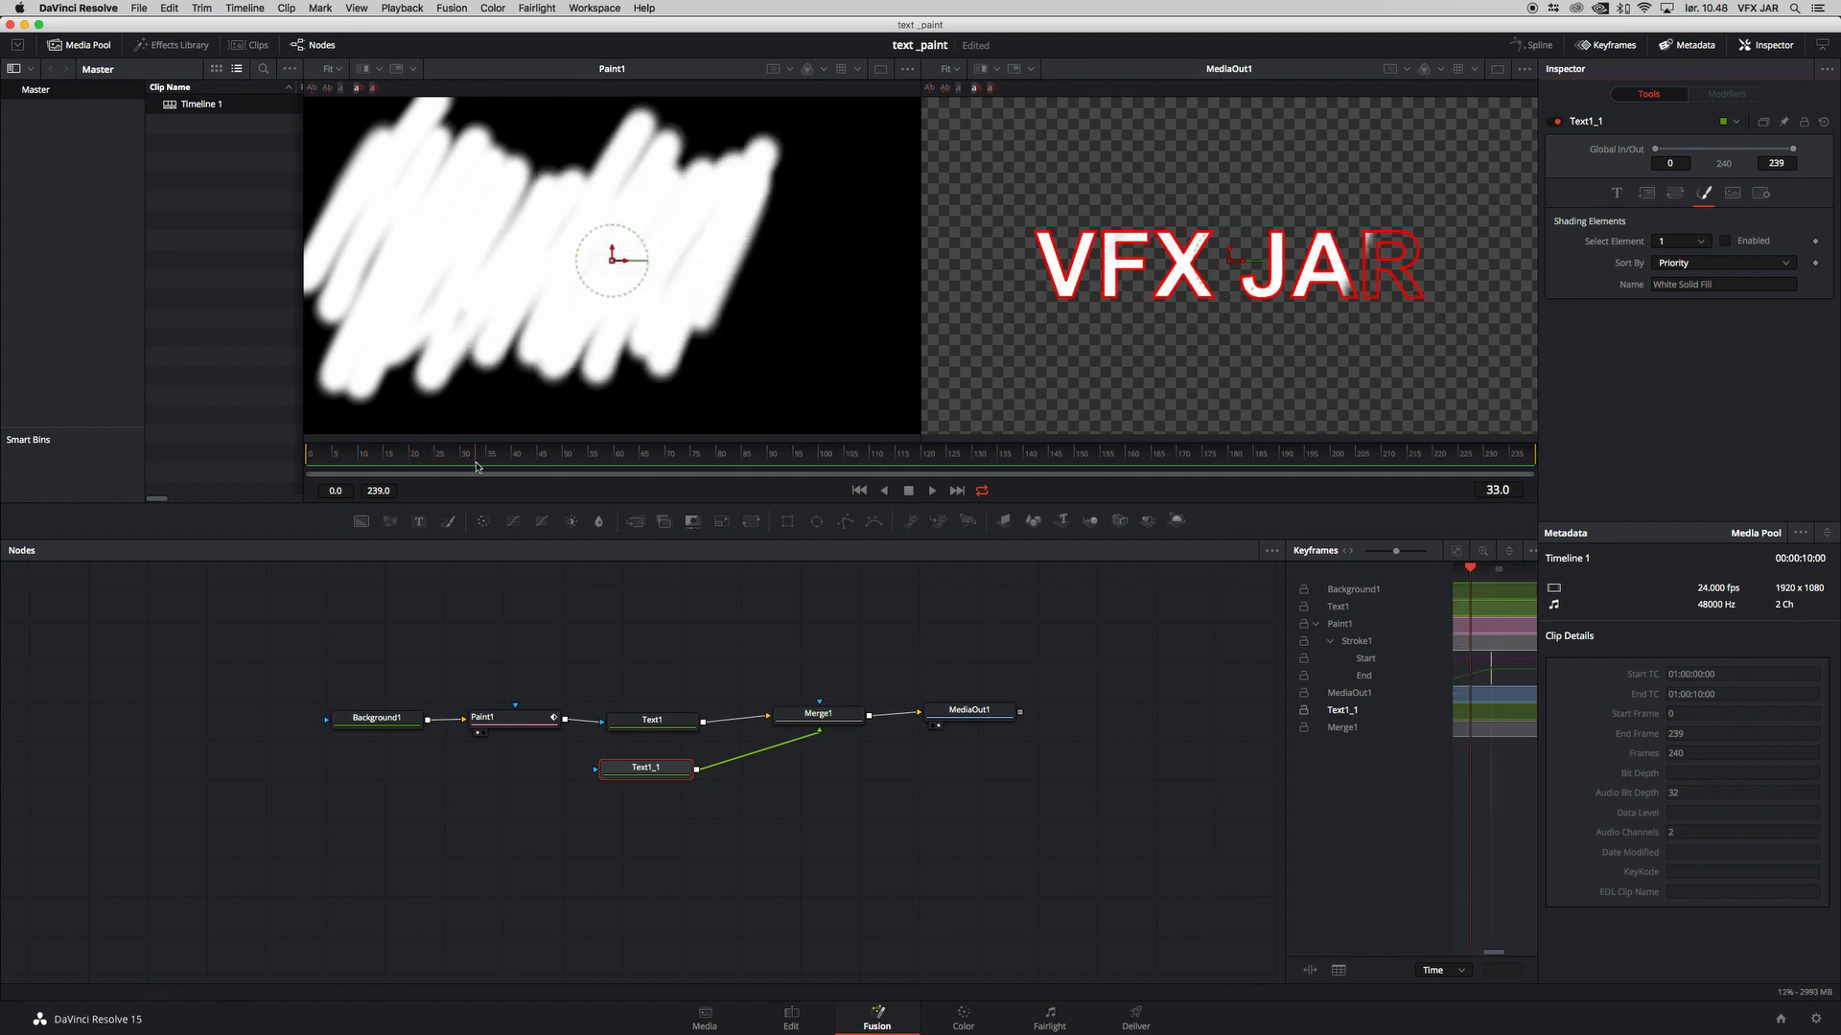
{"action": "left_click_drag", "start_coordinate": [647, 776], "coordinate": [647, 768]}
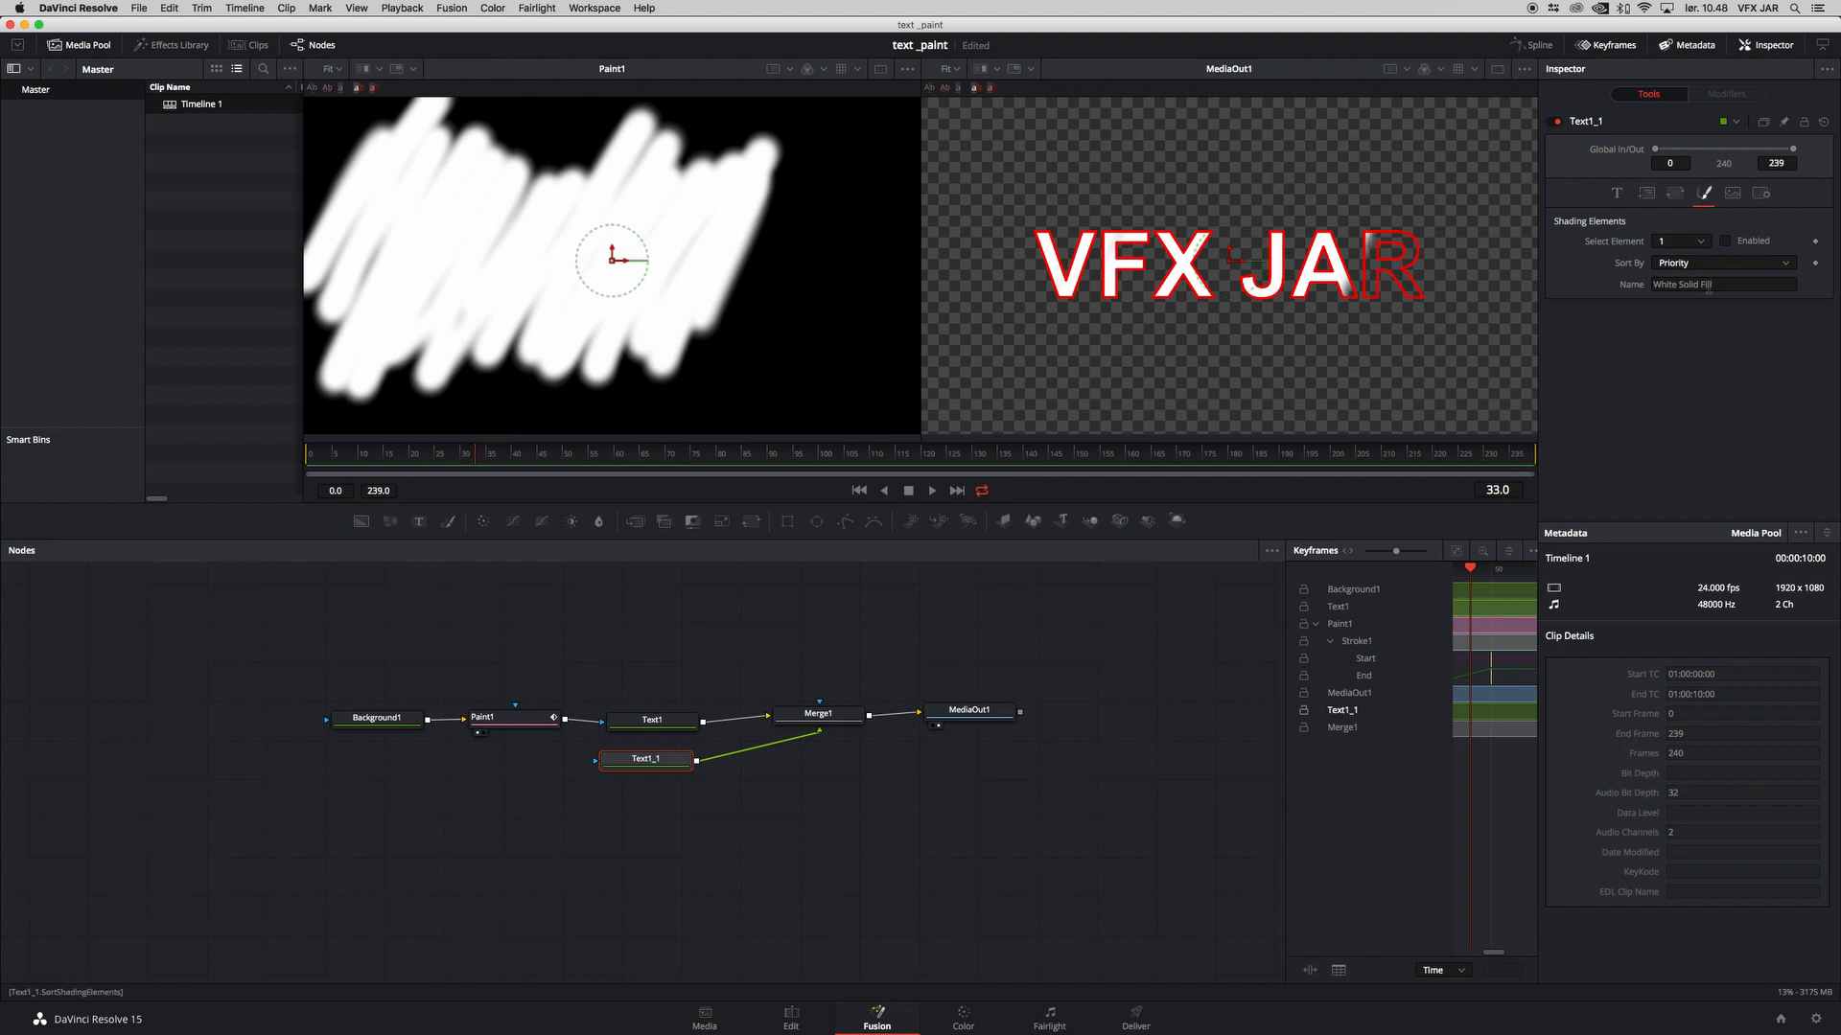
Step: Set the color of Text1_1's outline shading element to yellow-orange, with a hue of about 0.128
{"action": "left_click", "coordinate": [1699, 243]}
{"action": "left_click", "coordinate": [1694, 271]}
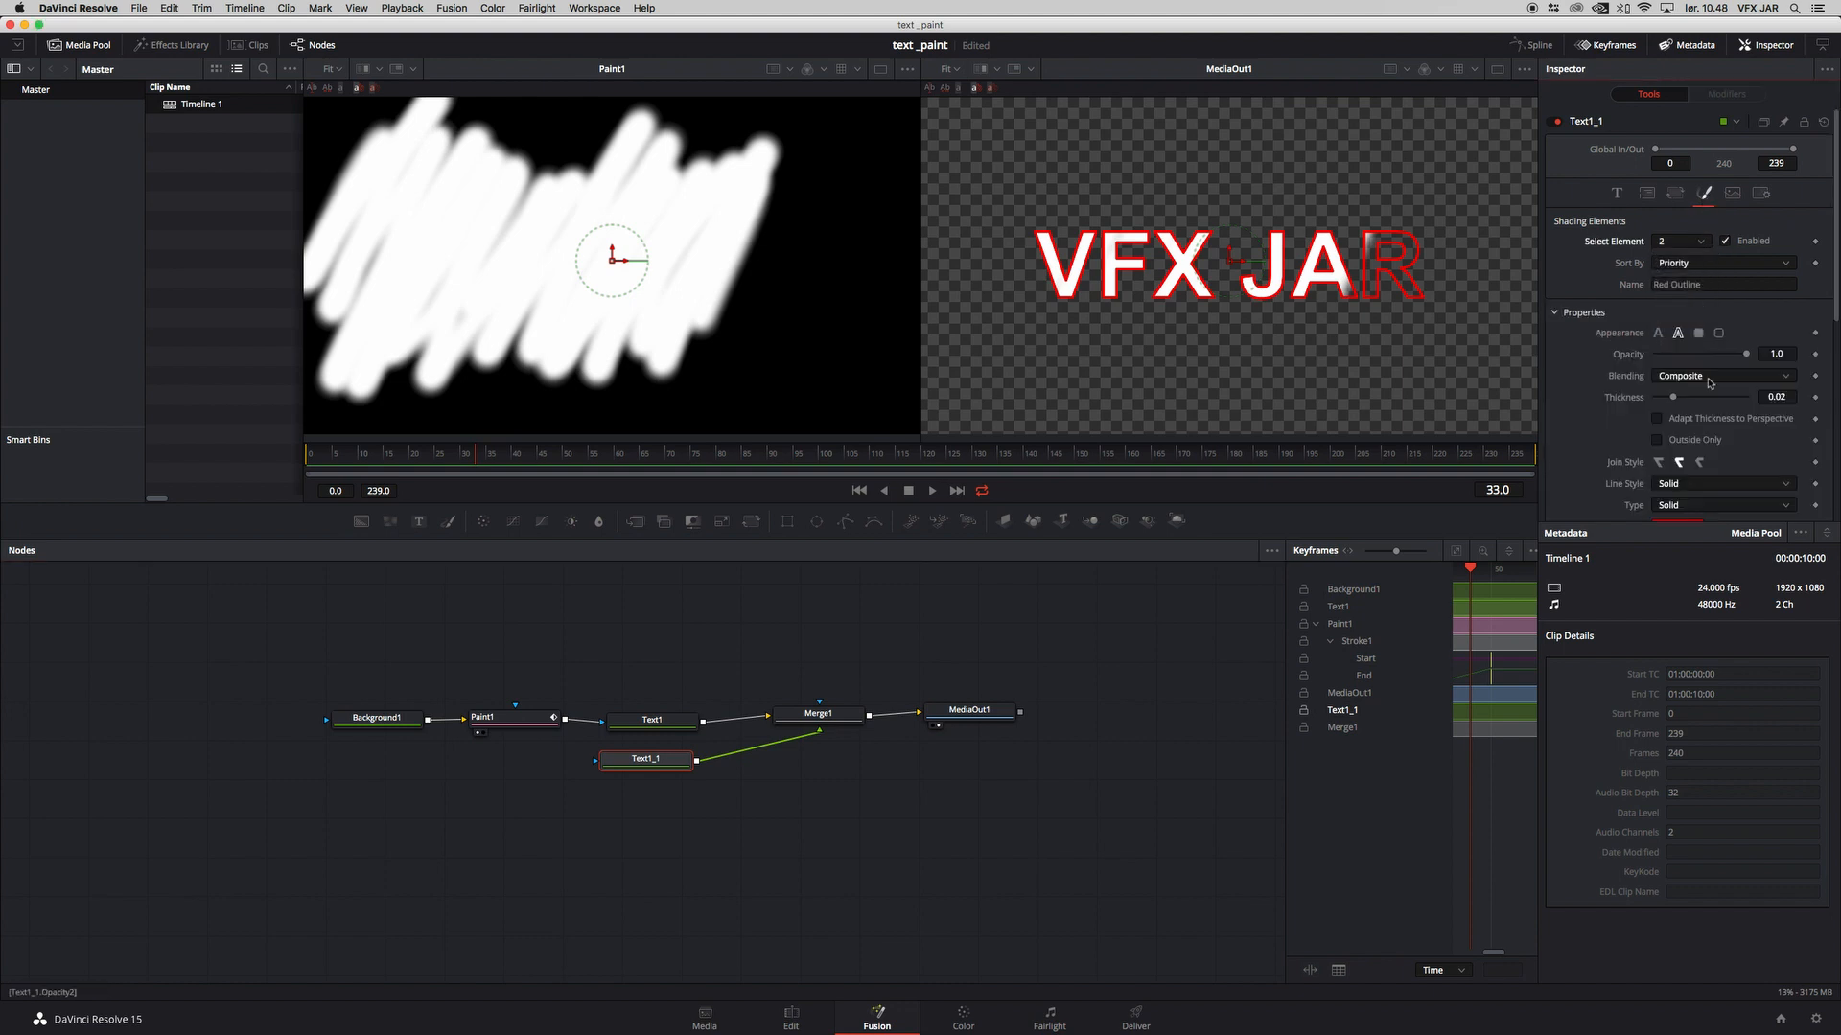
{"action": "scroll", "coordinate": [1727, 372], "scroll_direction": "down", "scroll_amount": 4}
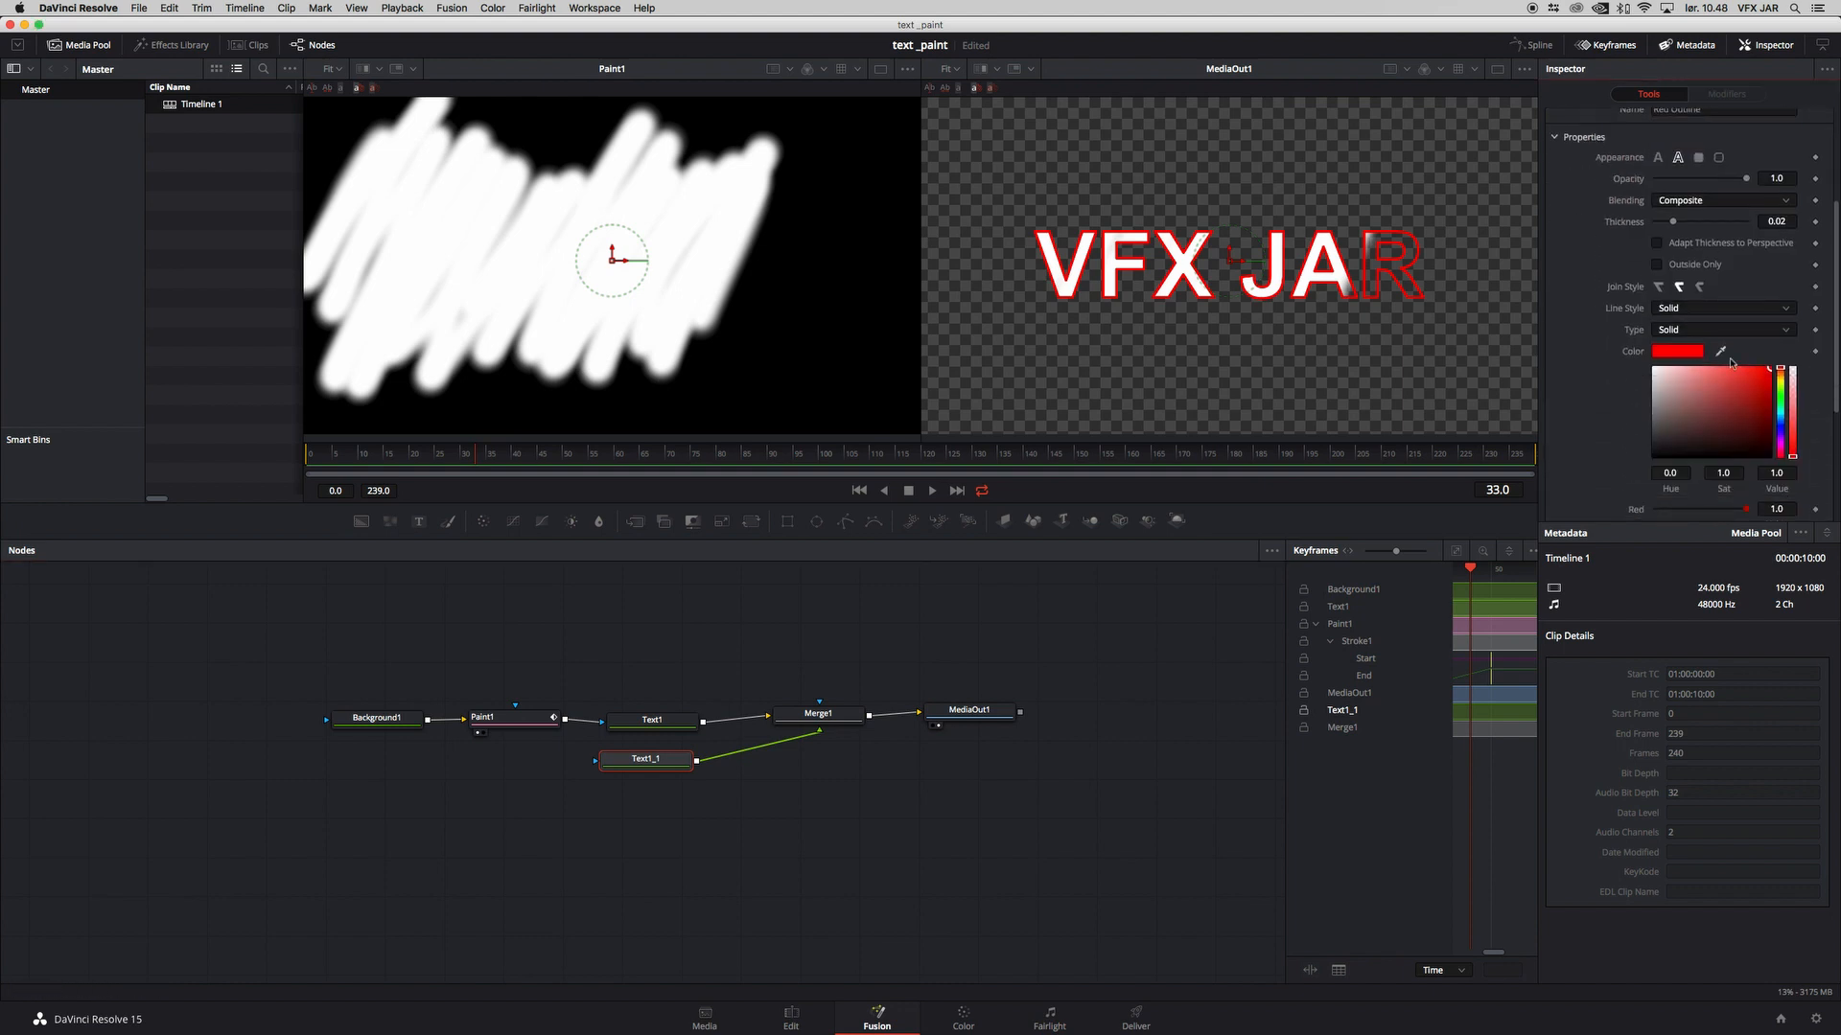
{"action": "left_click_drag", "start_coordinate": [1783, 380], "coordinate": [1783, 377]}
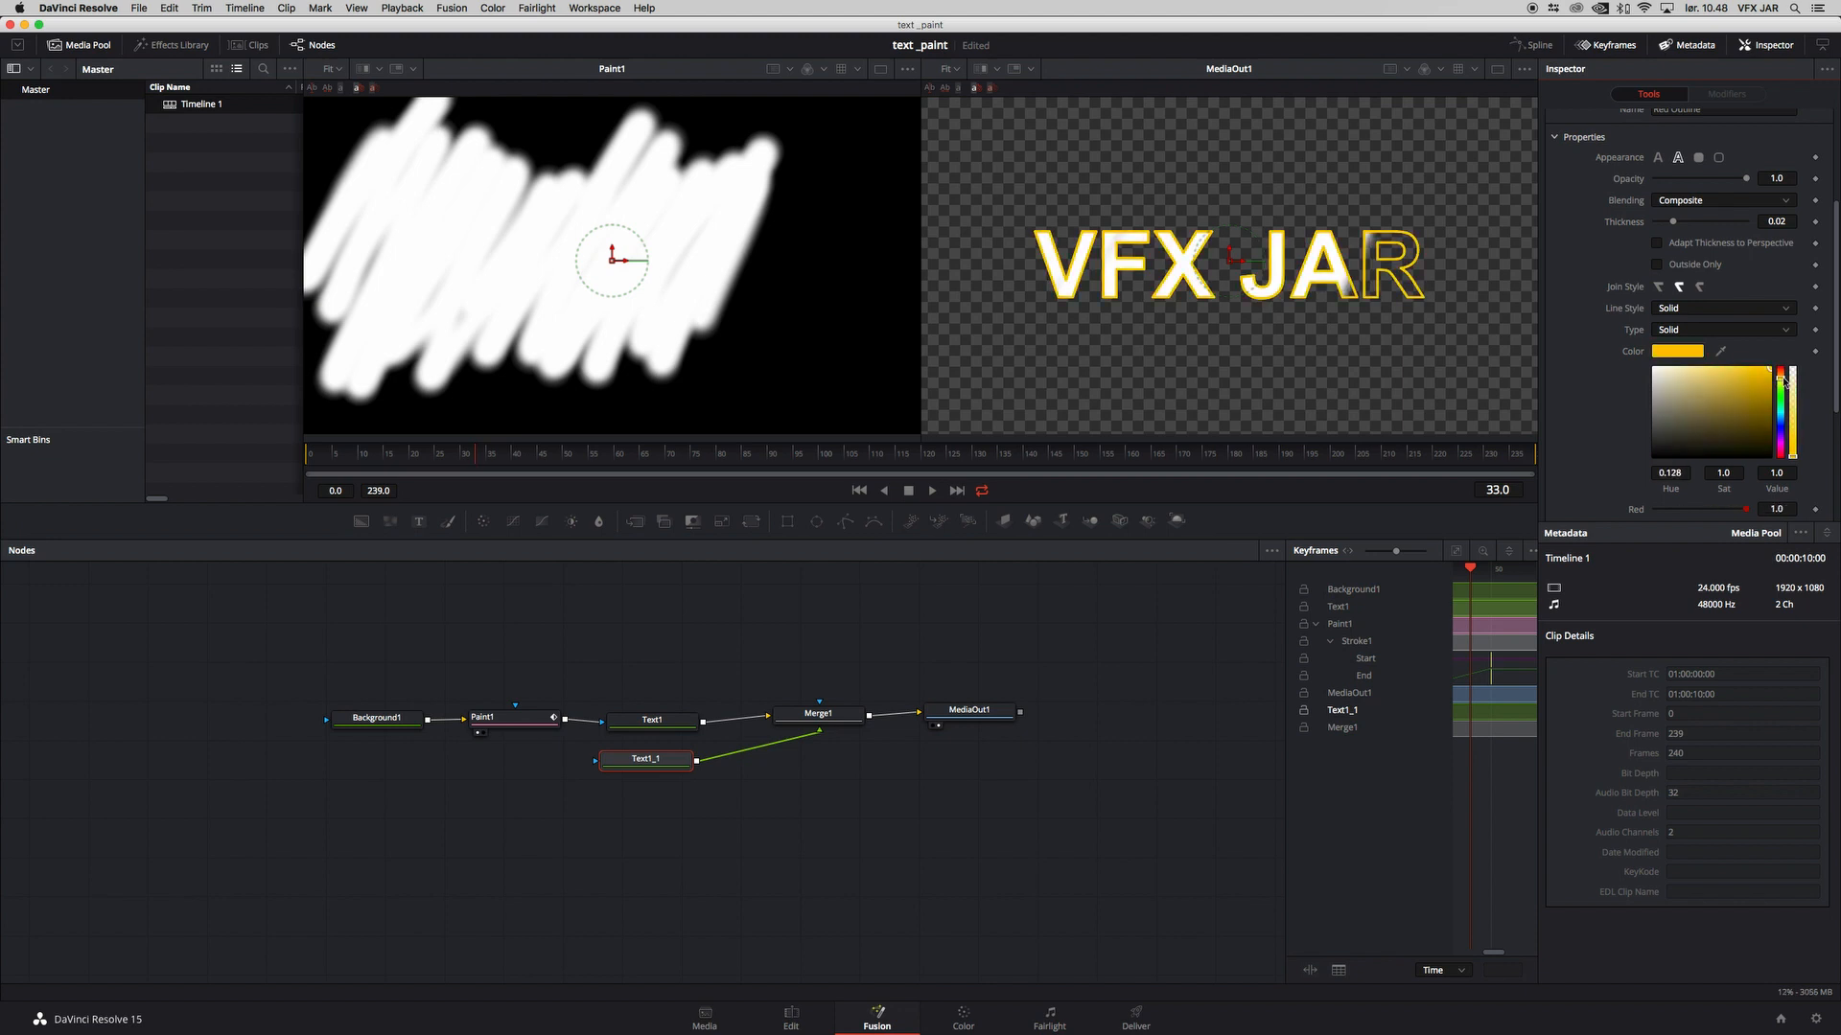
Step: Set the Text1 node's text color to dark red and scrub back to frame 0
{"action": "left_click", "coordinate": [661, 727]}
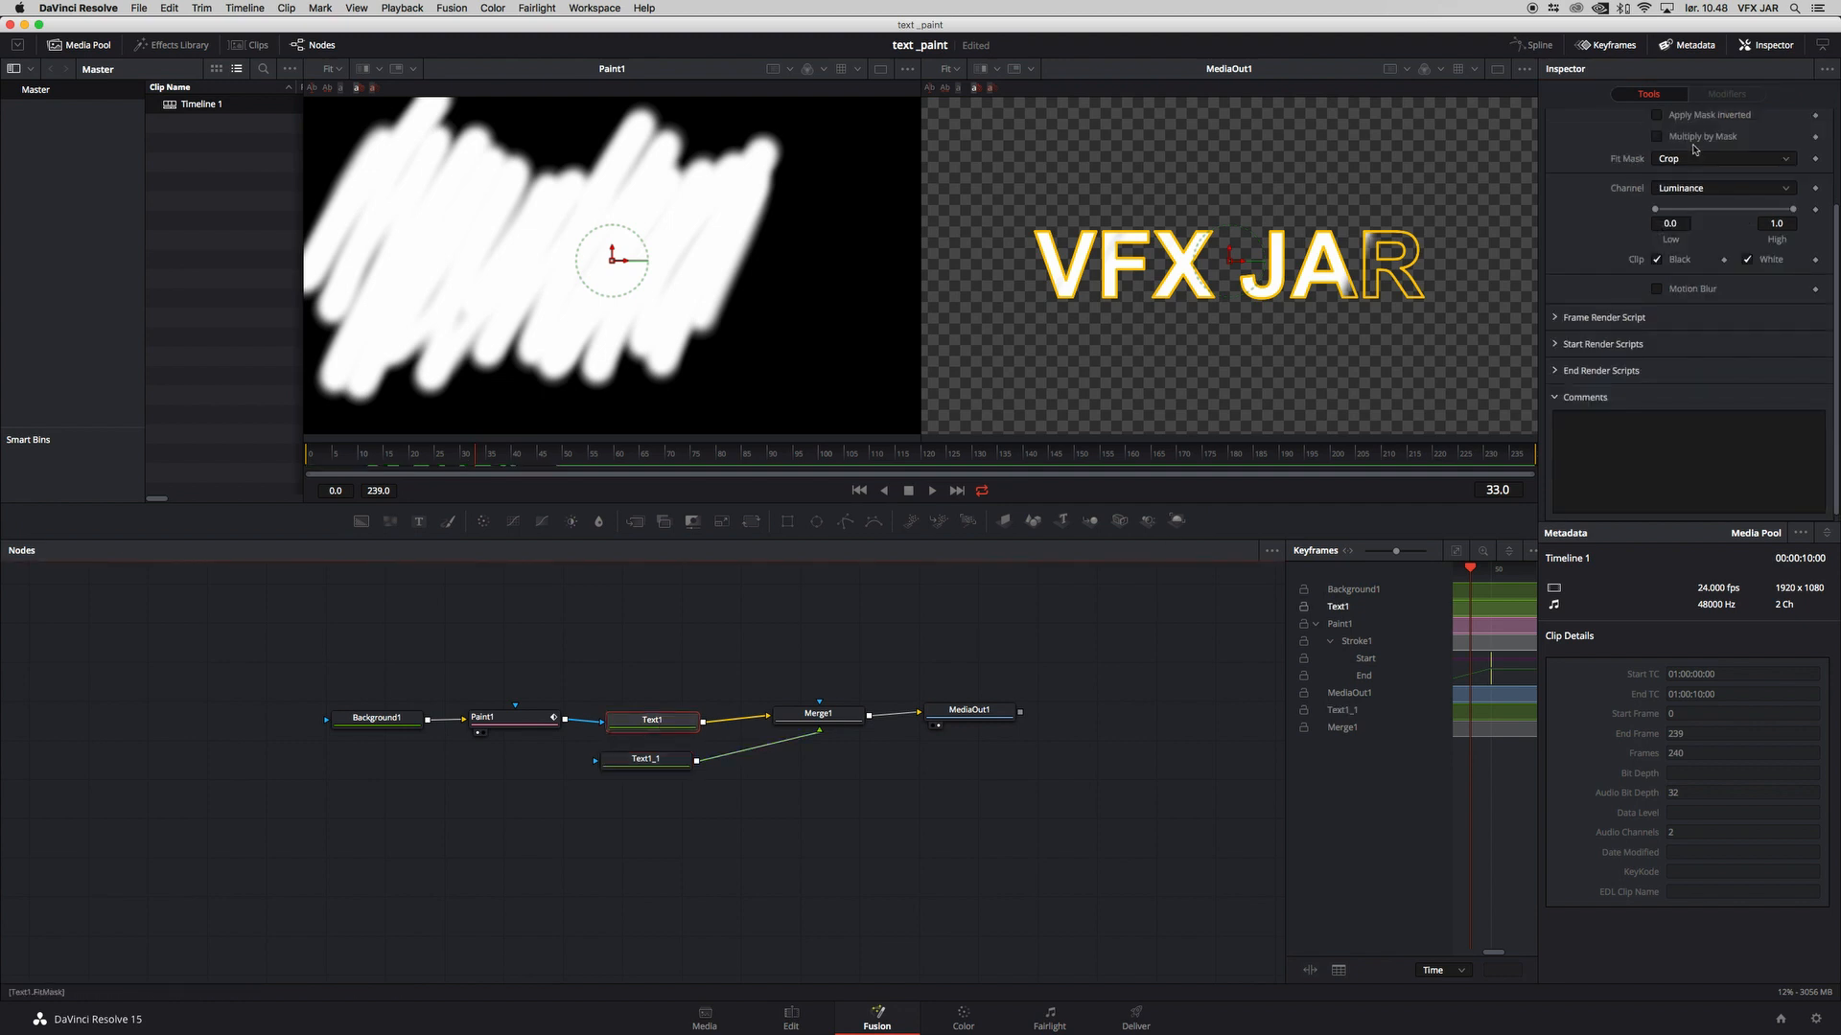
{"action": "scroll", "coordinate": [1758, 181], "scroll_direction": "up", "scroll_amount": 1}
{"action": "scroll", "coordinate": [1758, 181], "scroll_direction": "up", "scroll_amount": 3}
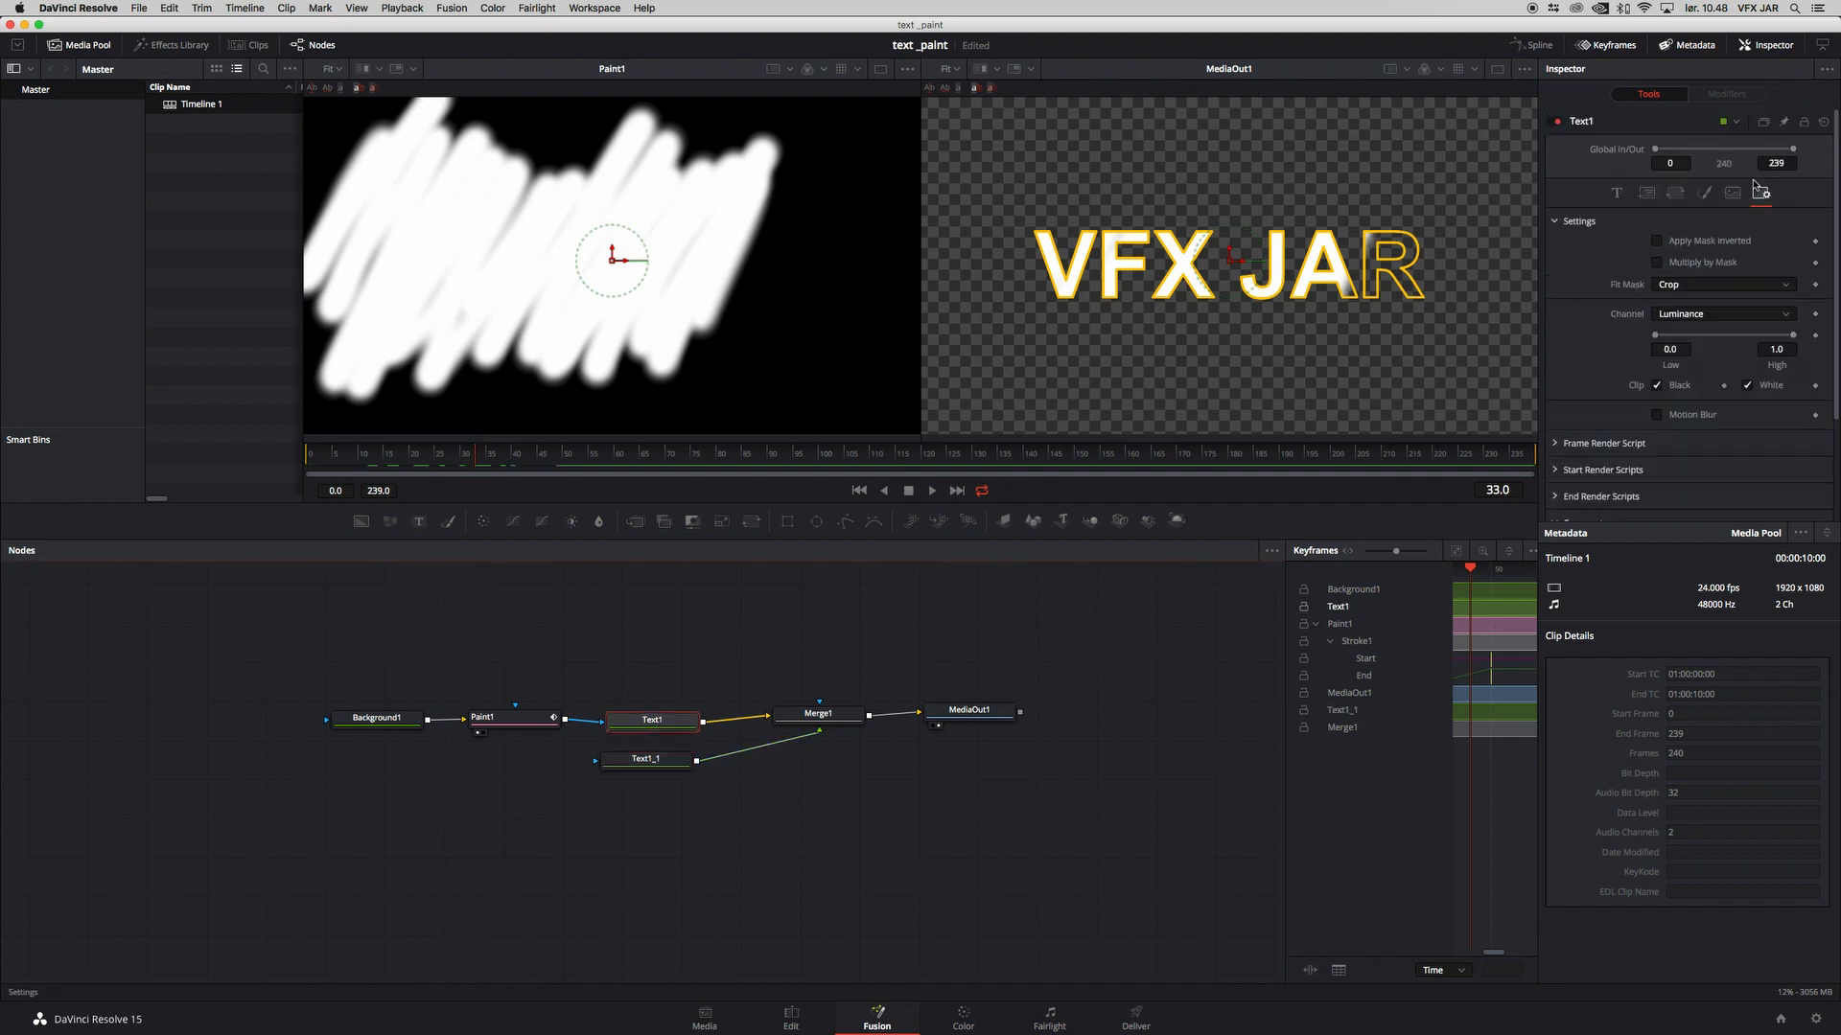
{"action": "left_click", "coordinate": [1616, 192]}
{"action": "left_click", "coordinate": [1686, 396]}
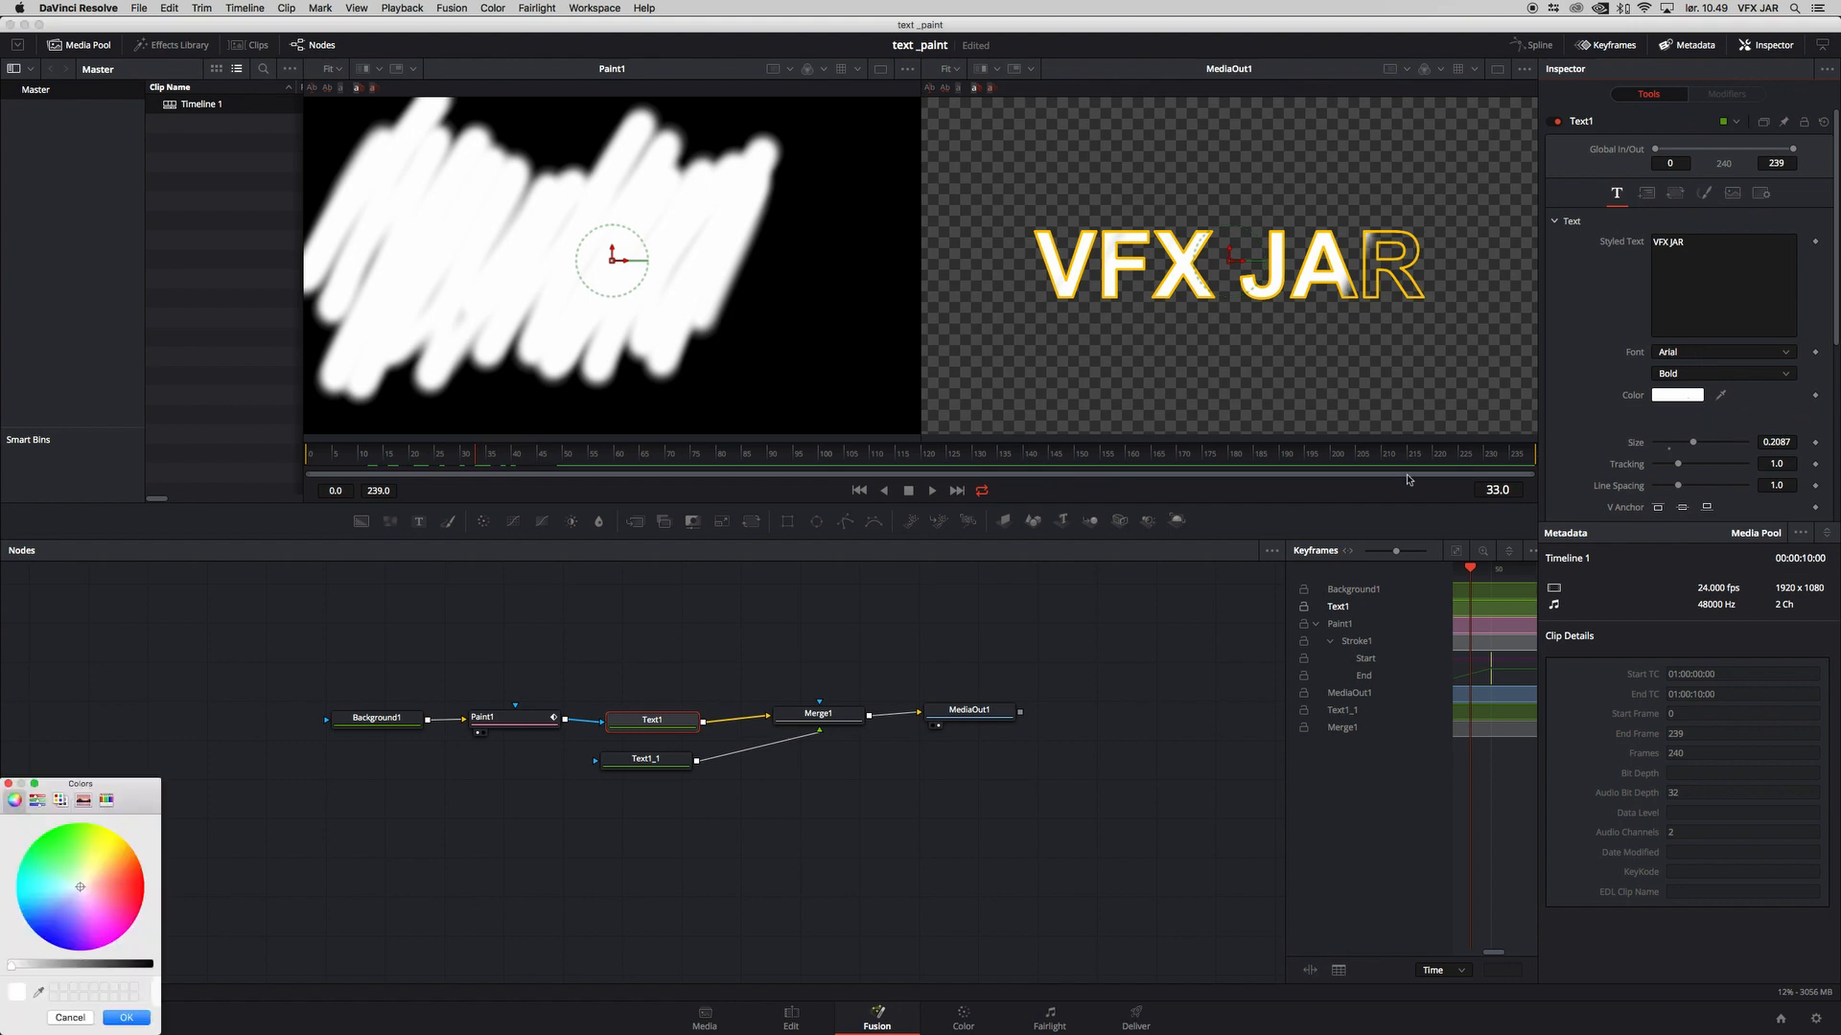
{"action": "left_click", "coordinate": [133, 904]}
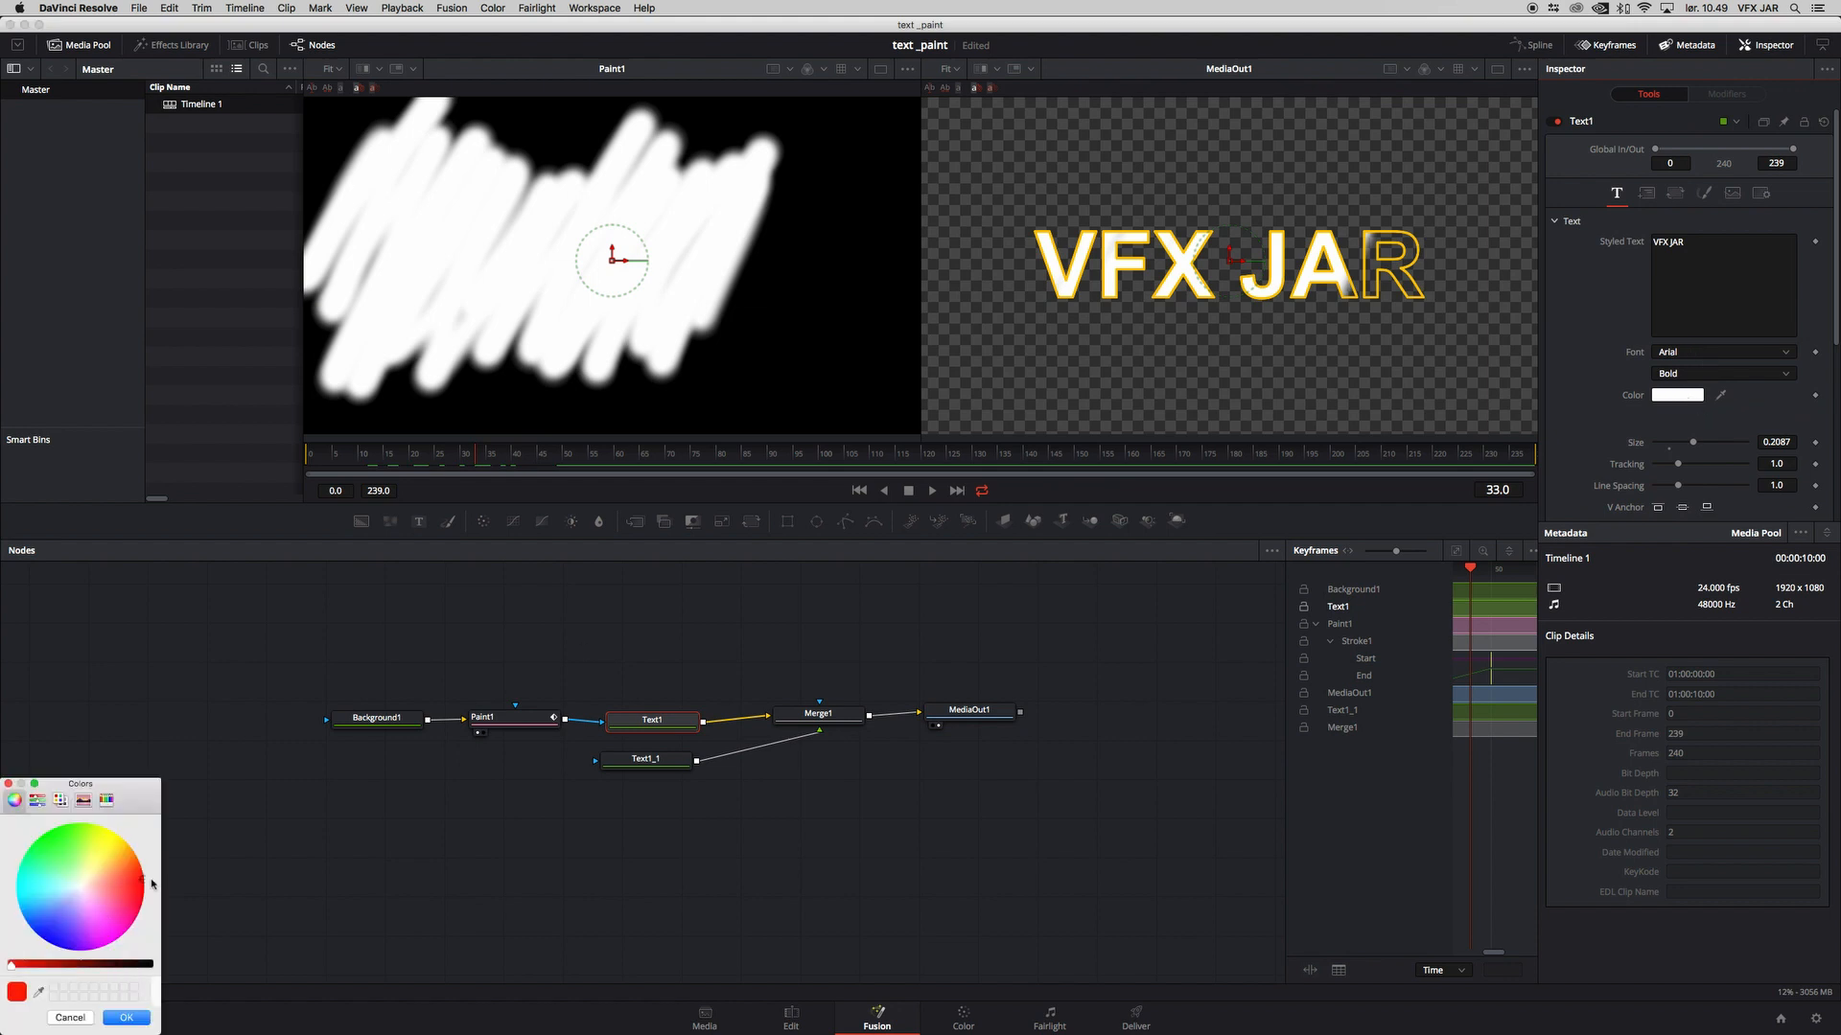
{"action": "left_click", "coordinate": [56, 966]}
{"action": "left_click", "coordinate": [142, 894]}
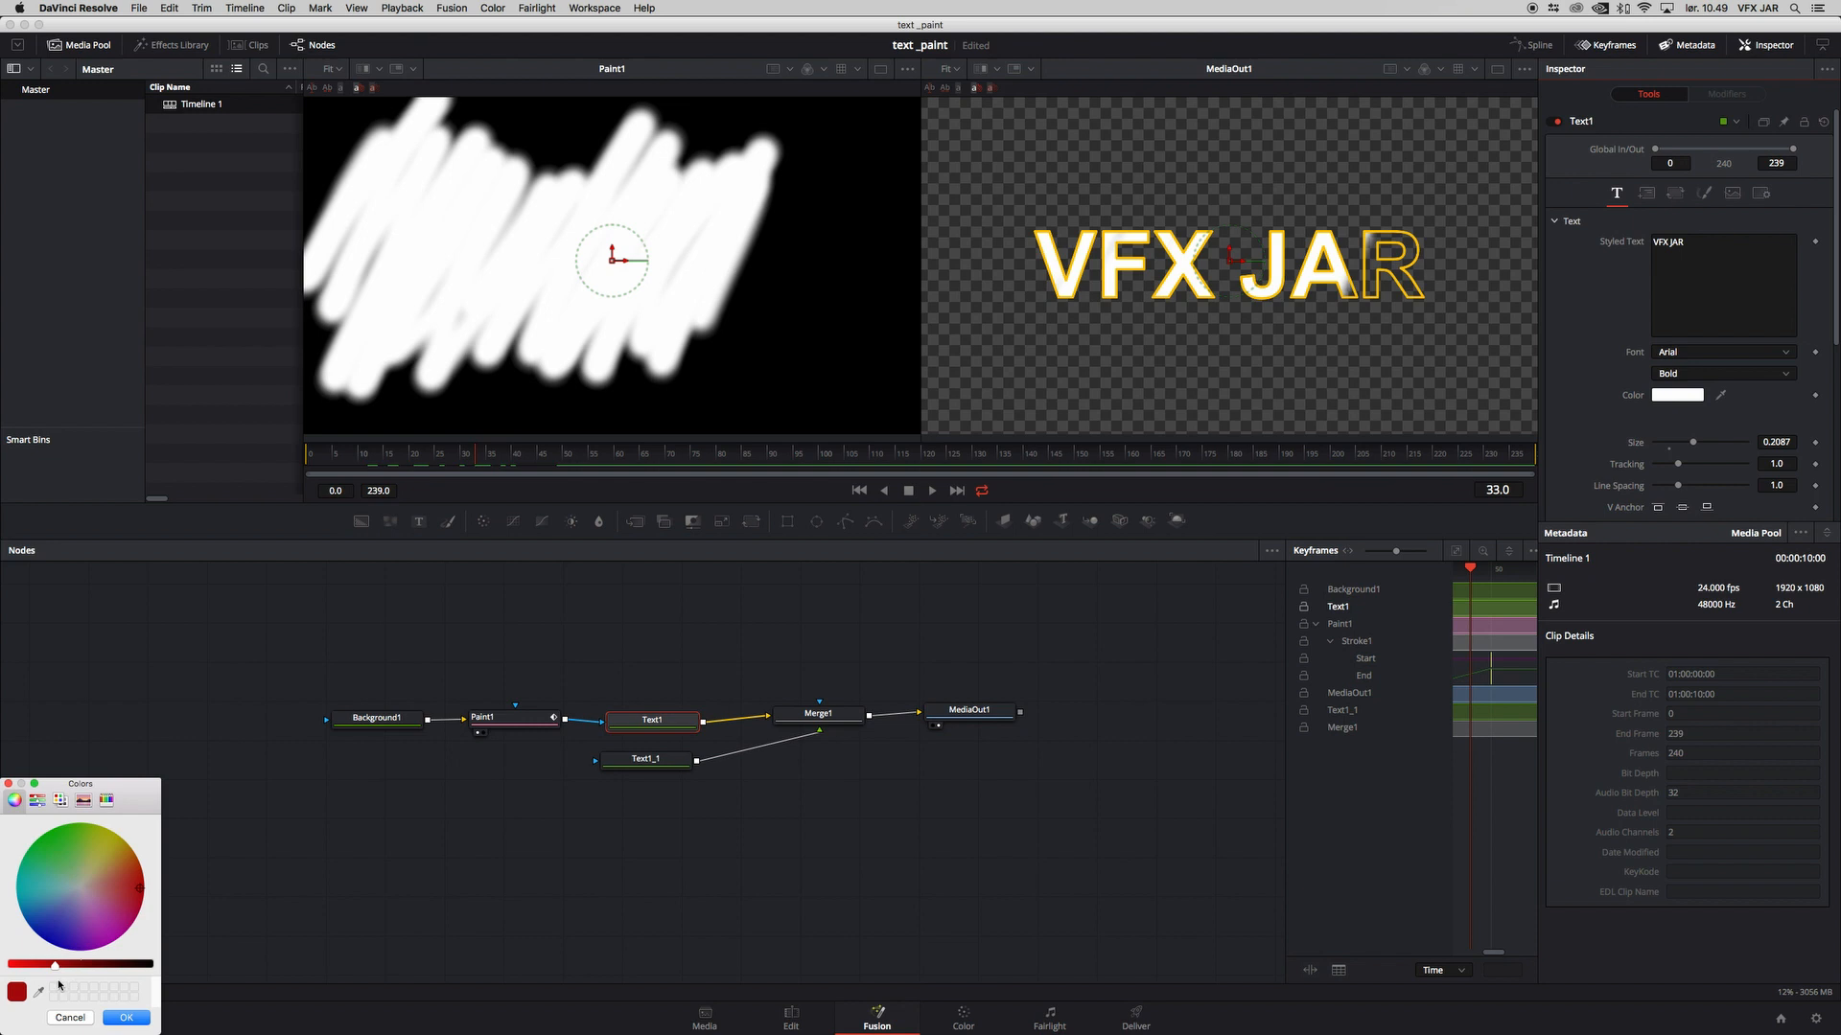
{"action": "left_click", "coordinate": [113, 1019]}
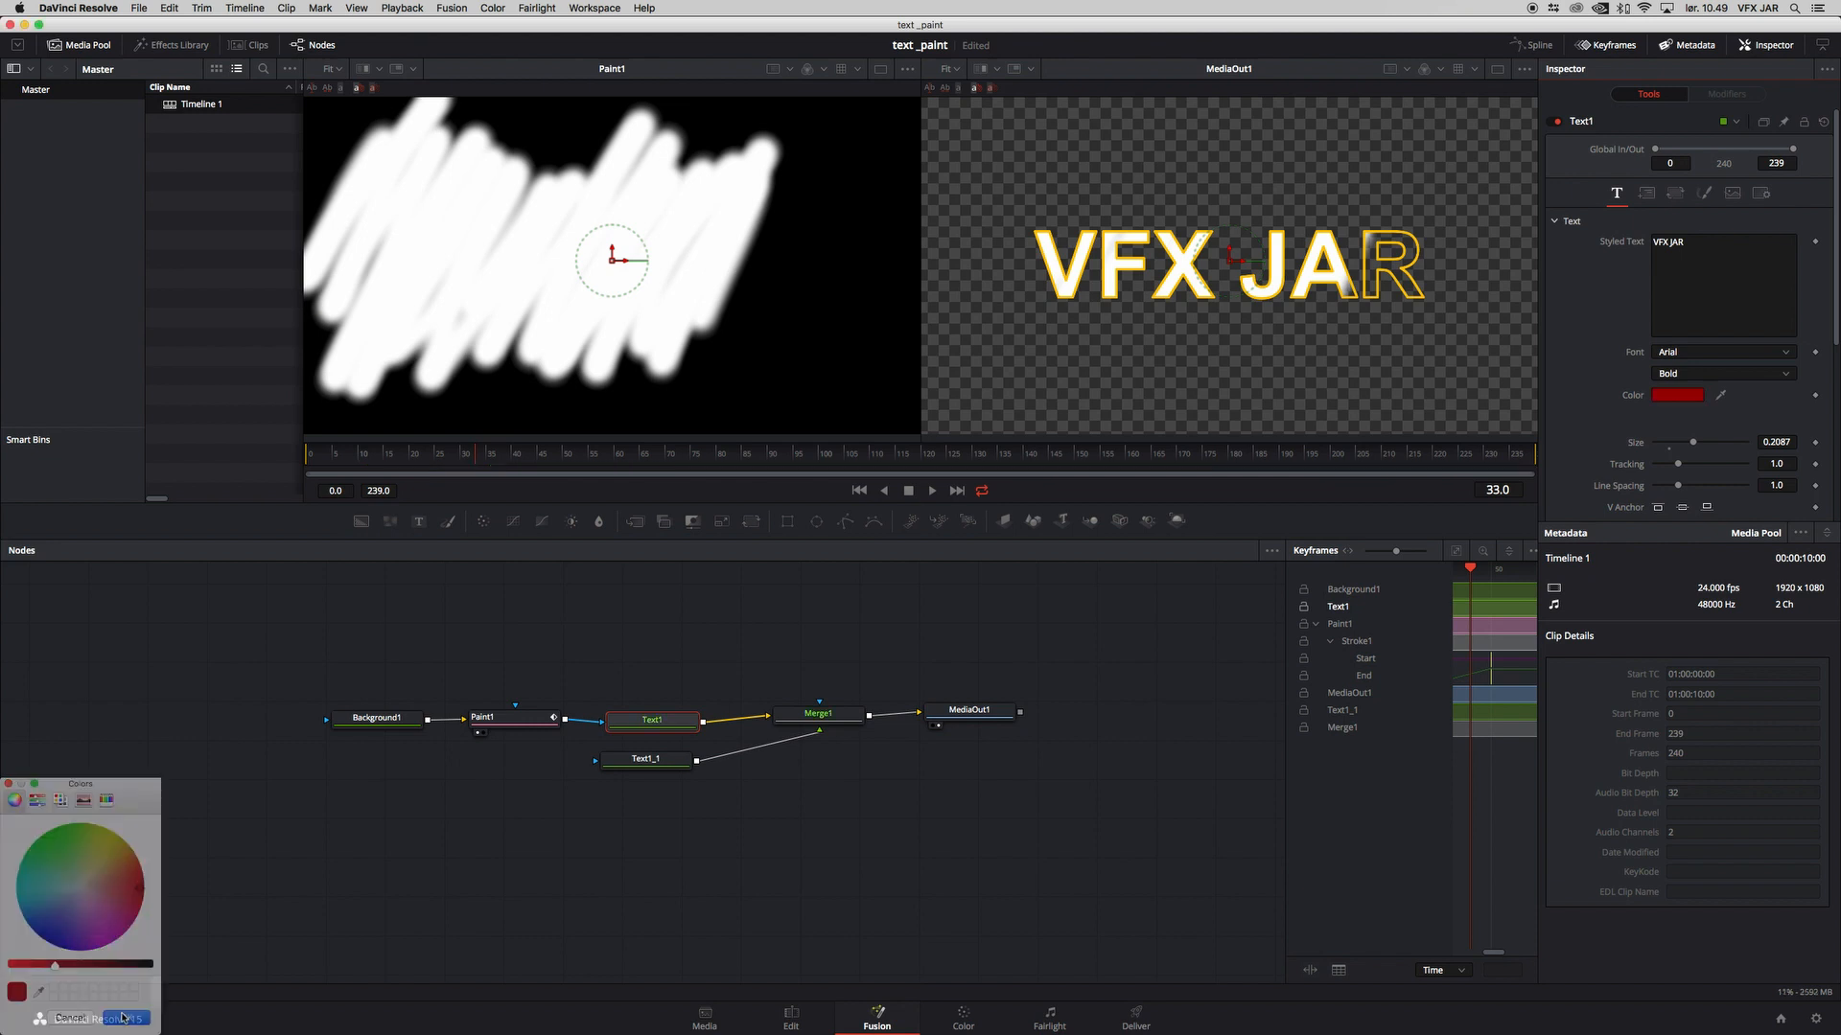
{"action": "mouse_move", "coordinate": [447, 456]}
{"action": "left_mouse_down"}
{"action": "mouse_move", "coordinate": [285, 450]}
{"action": "mouse_move", "coordinate": [616, 473]}
{"action": "mouse_move", "coordinate": [265, 478]}
{"action": "left_mouse_up"}
Step: Move MediaOut1 further from Merge1 and insert a DVE node between them
{"action": "left_click_drag", "start_coordinate": [1002, 721], "coordinate": [1073, 725]}
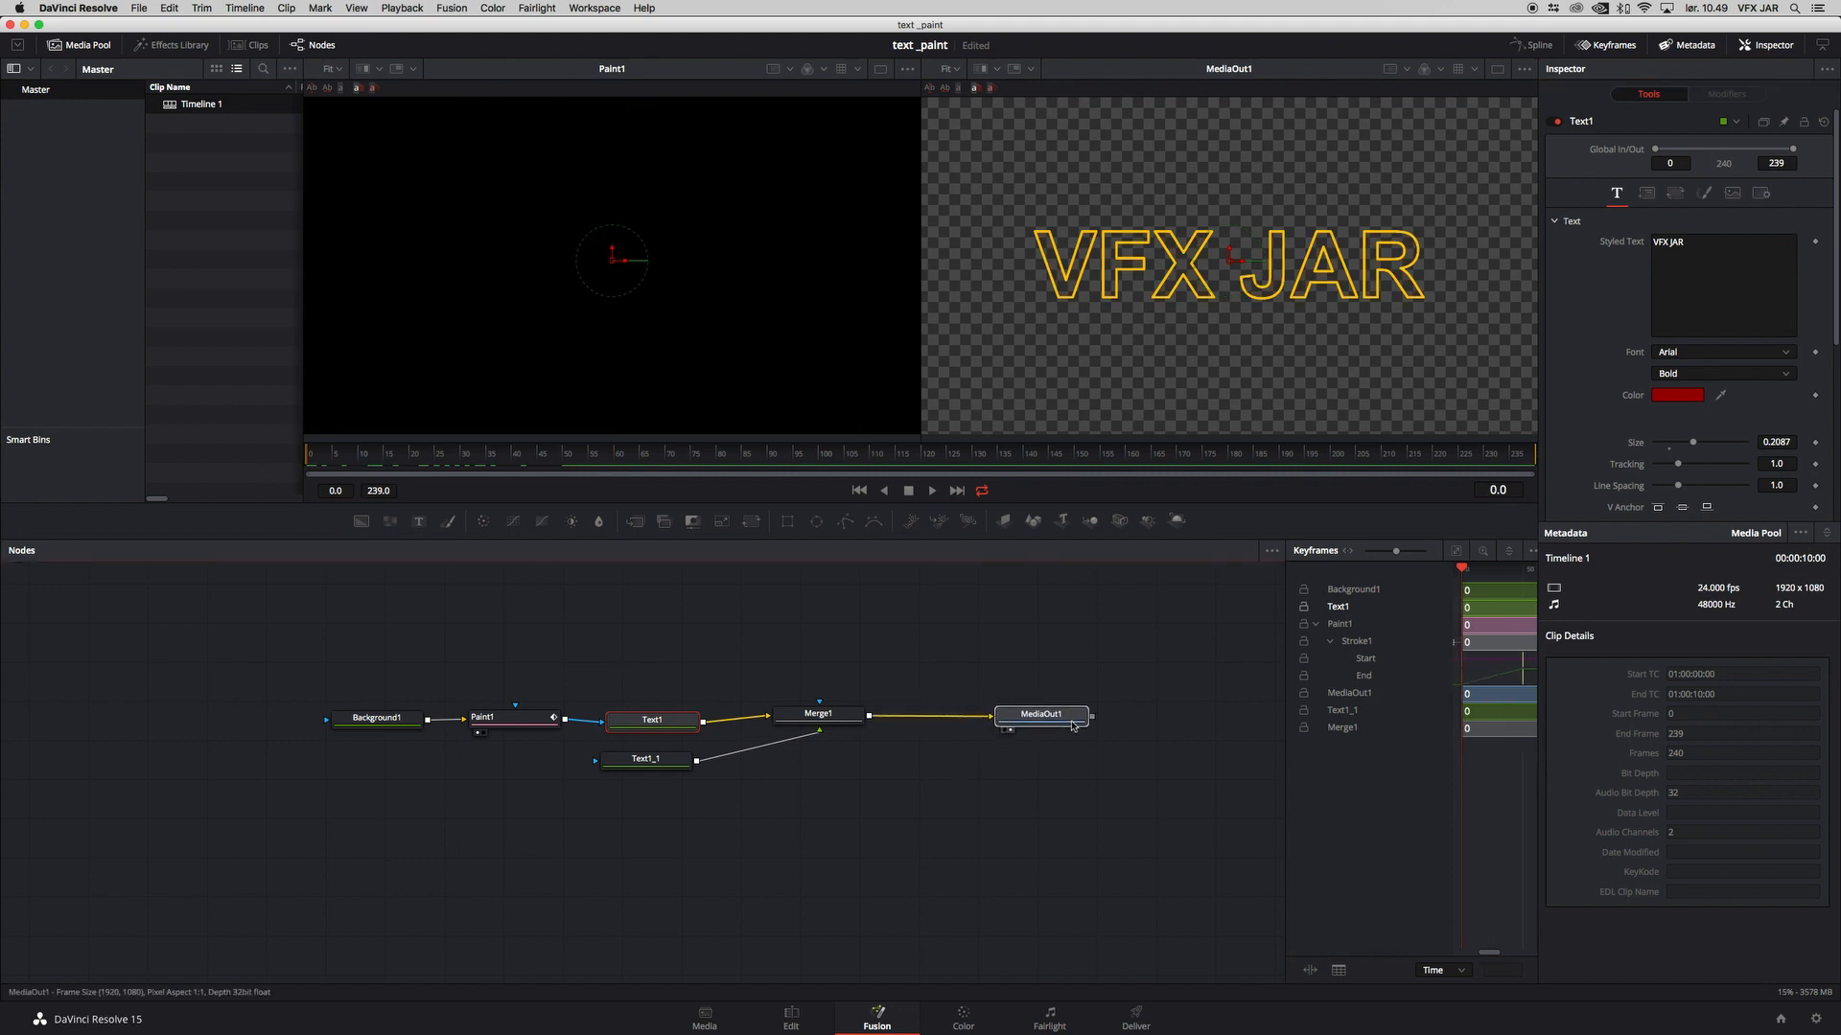
{"action": "left_click", "coordinate": [847, 722]}
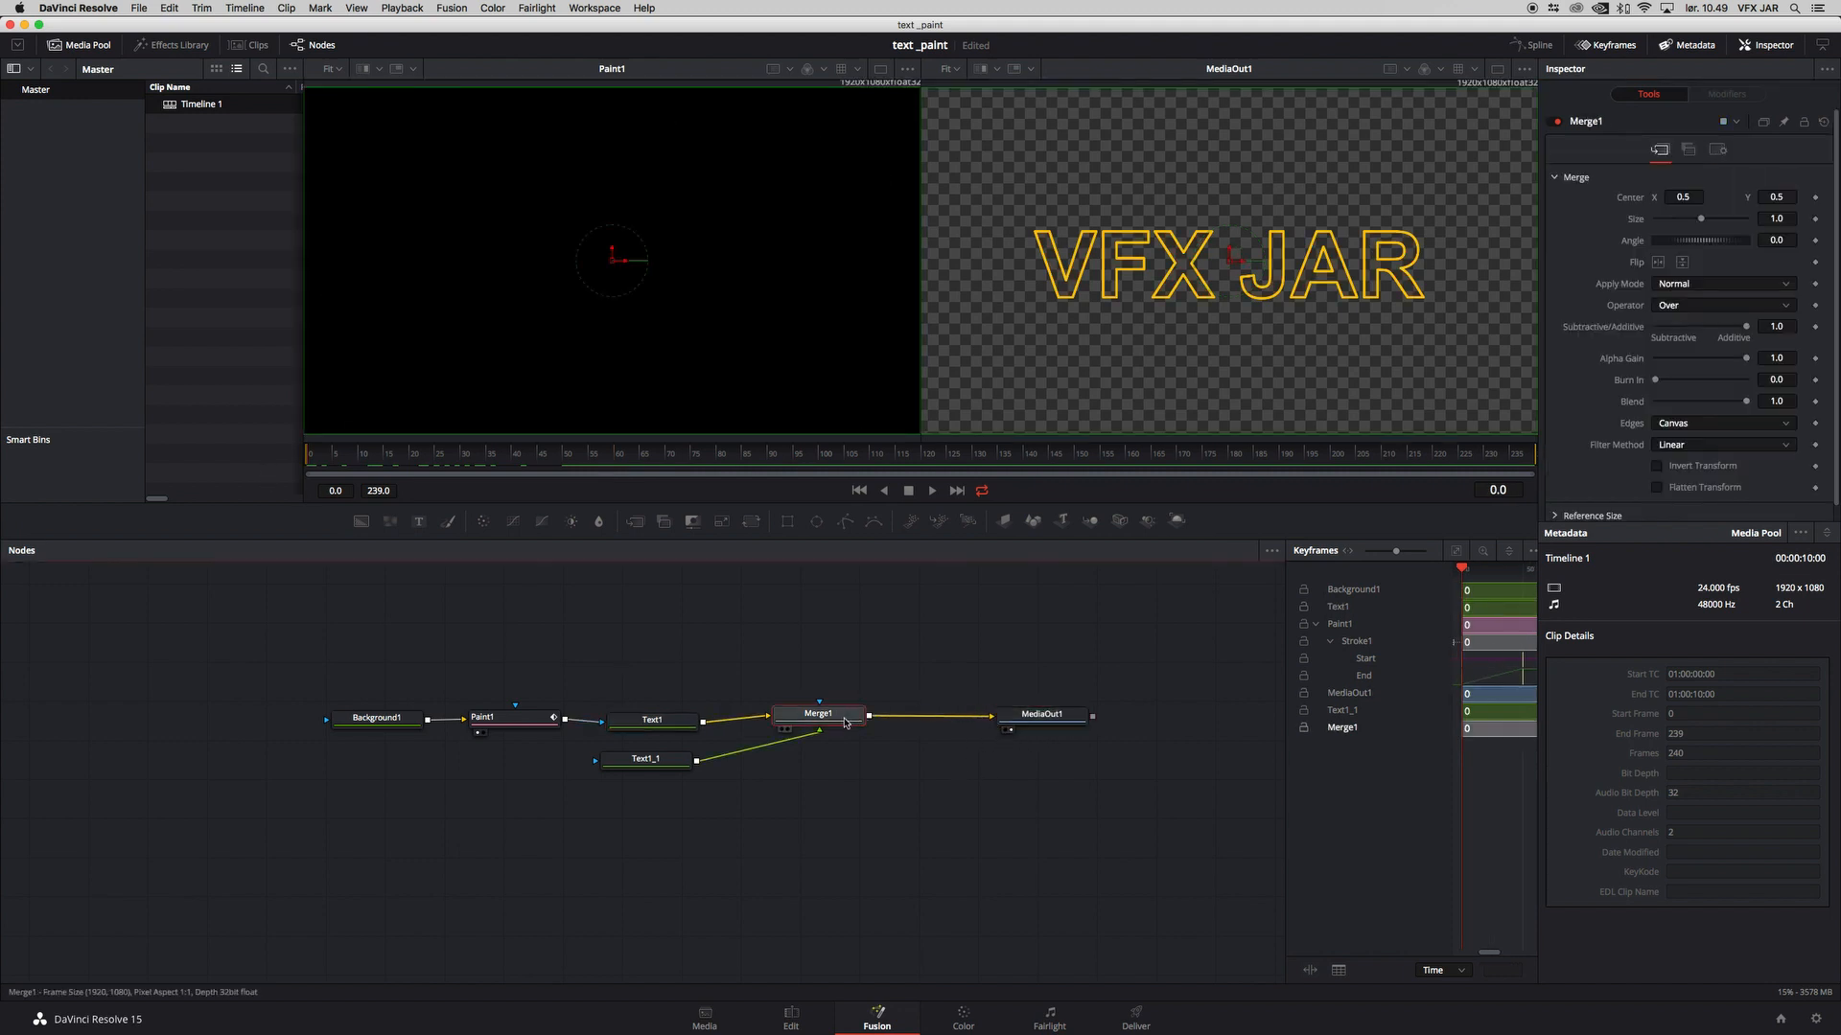
{"action": "key", "text": "shift+space"}
{"action": "type", "text": "dve"}
{"action": "left_click", "coordinate": [984, 675]}
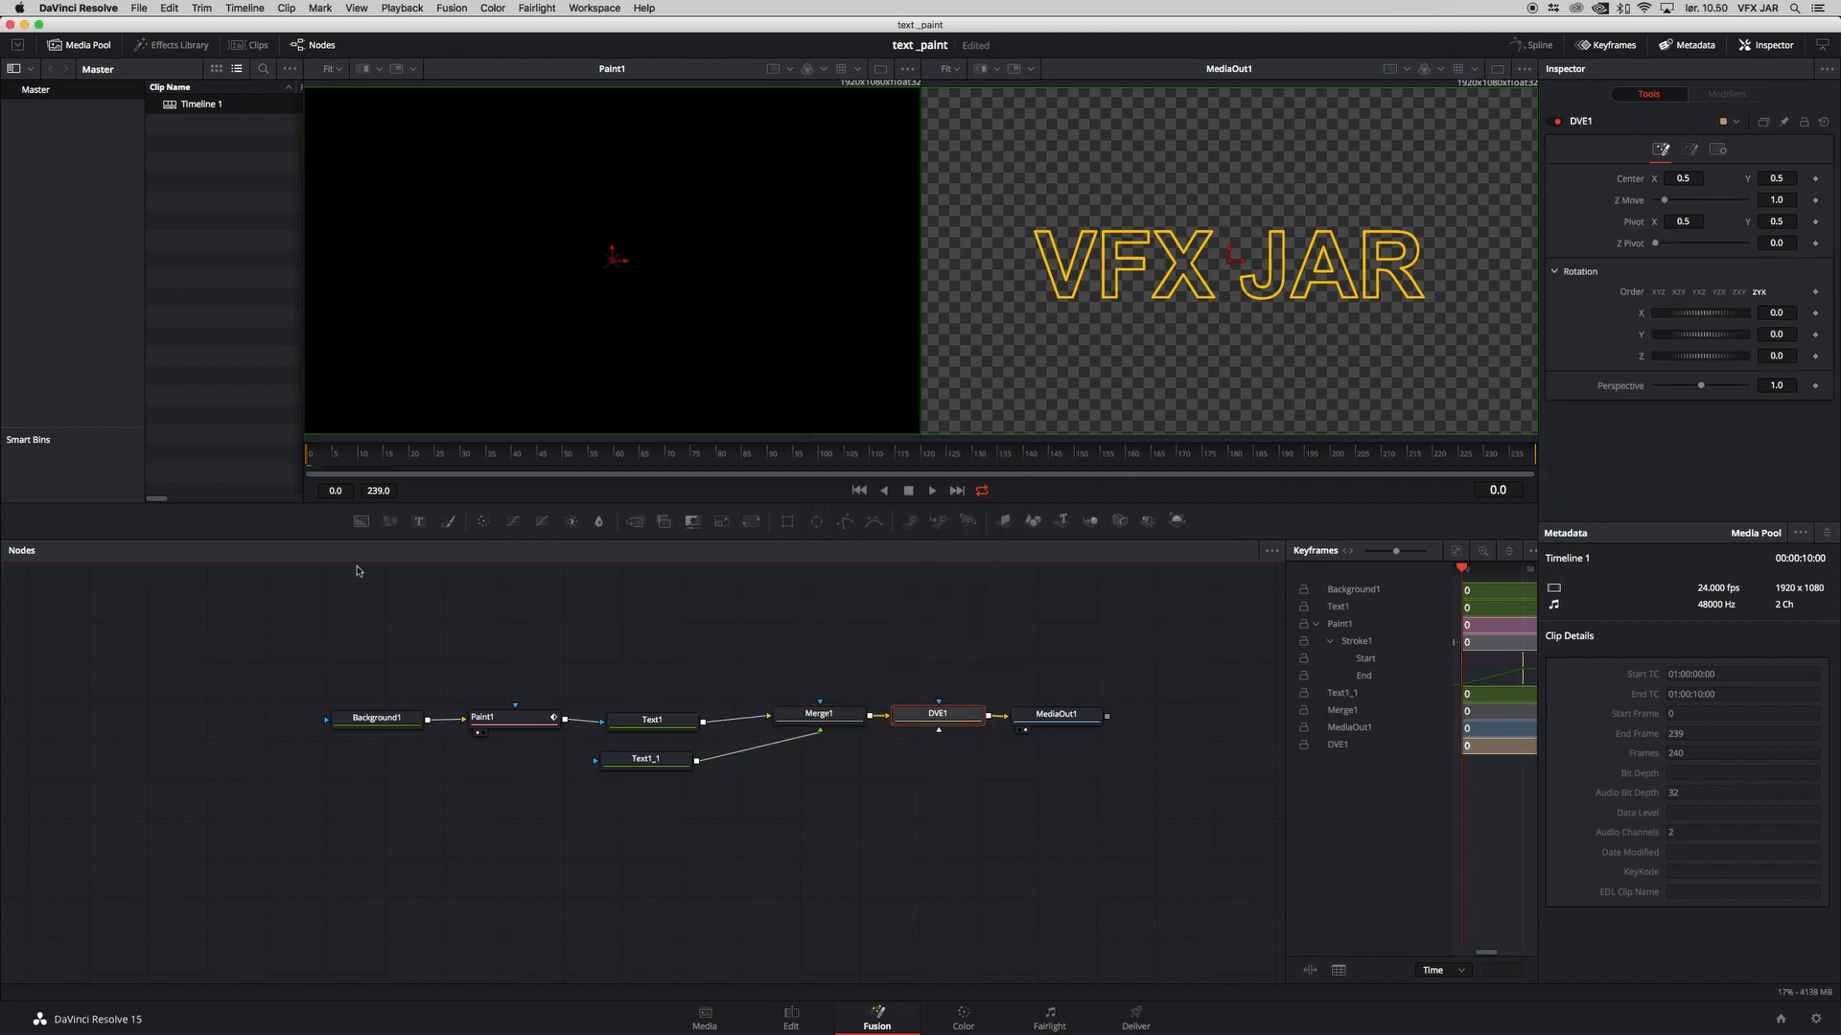
Step: Animate the DVE node's Z Move with keyframes from 1.15 at frame 0 to 1.0 at frame 239
{"action": "left_click", "coordinate": [1815, 200]}
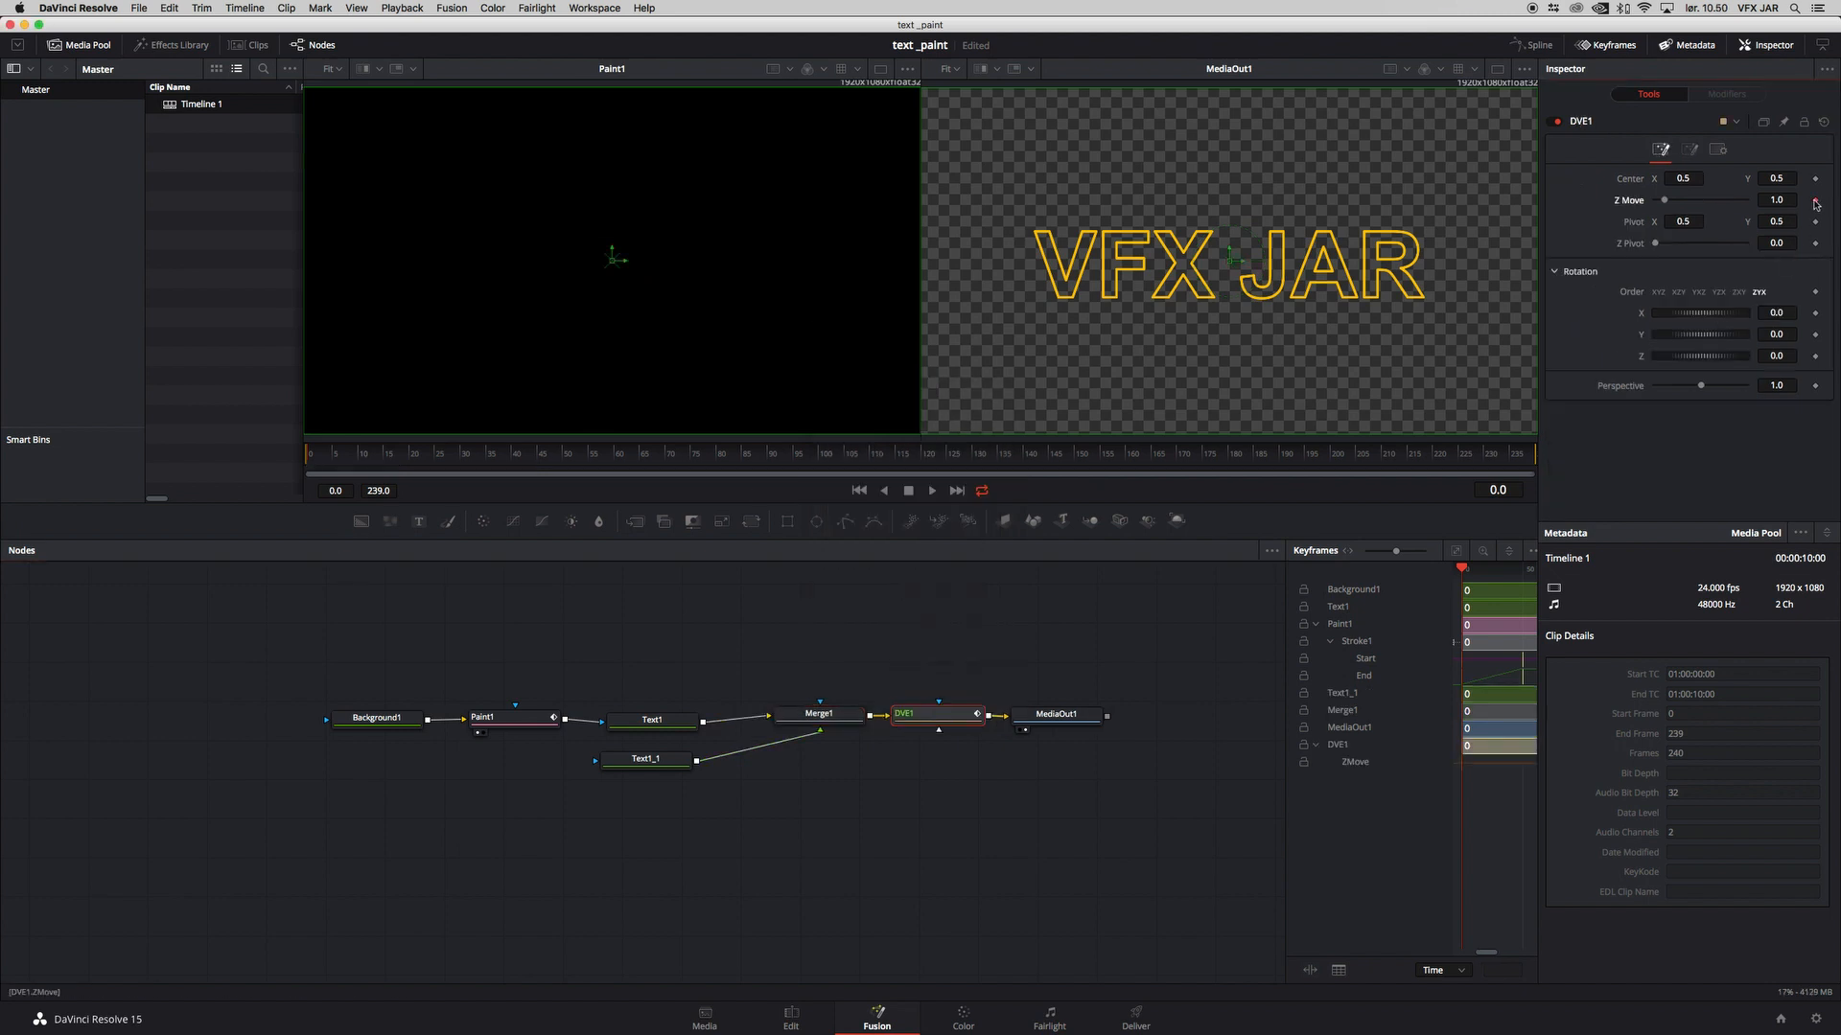
{"action": "left_click_drag", "start_coordinate": [1779, 200], "coordinate": [1796, 201]}
{"action": "left_click_drag", "start_coordinate": [348, 455], "coordinate": [1536, 452]}
{"action": "left_click", "coordinate": [1813, 202]}
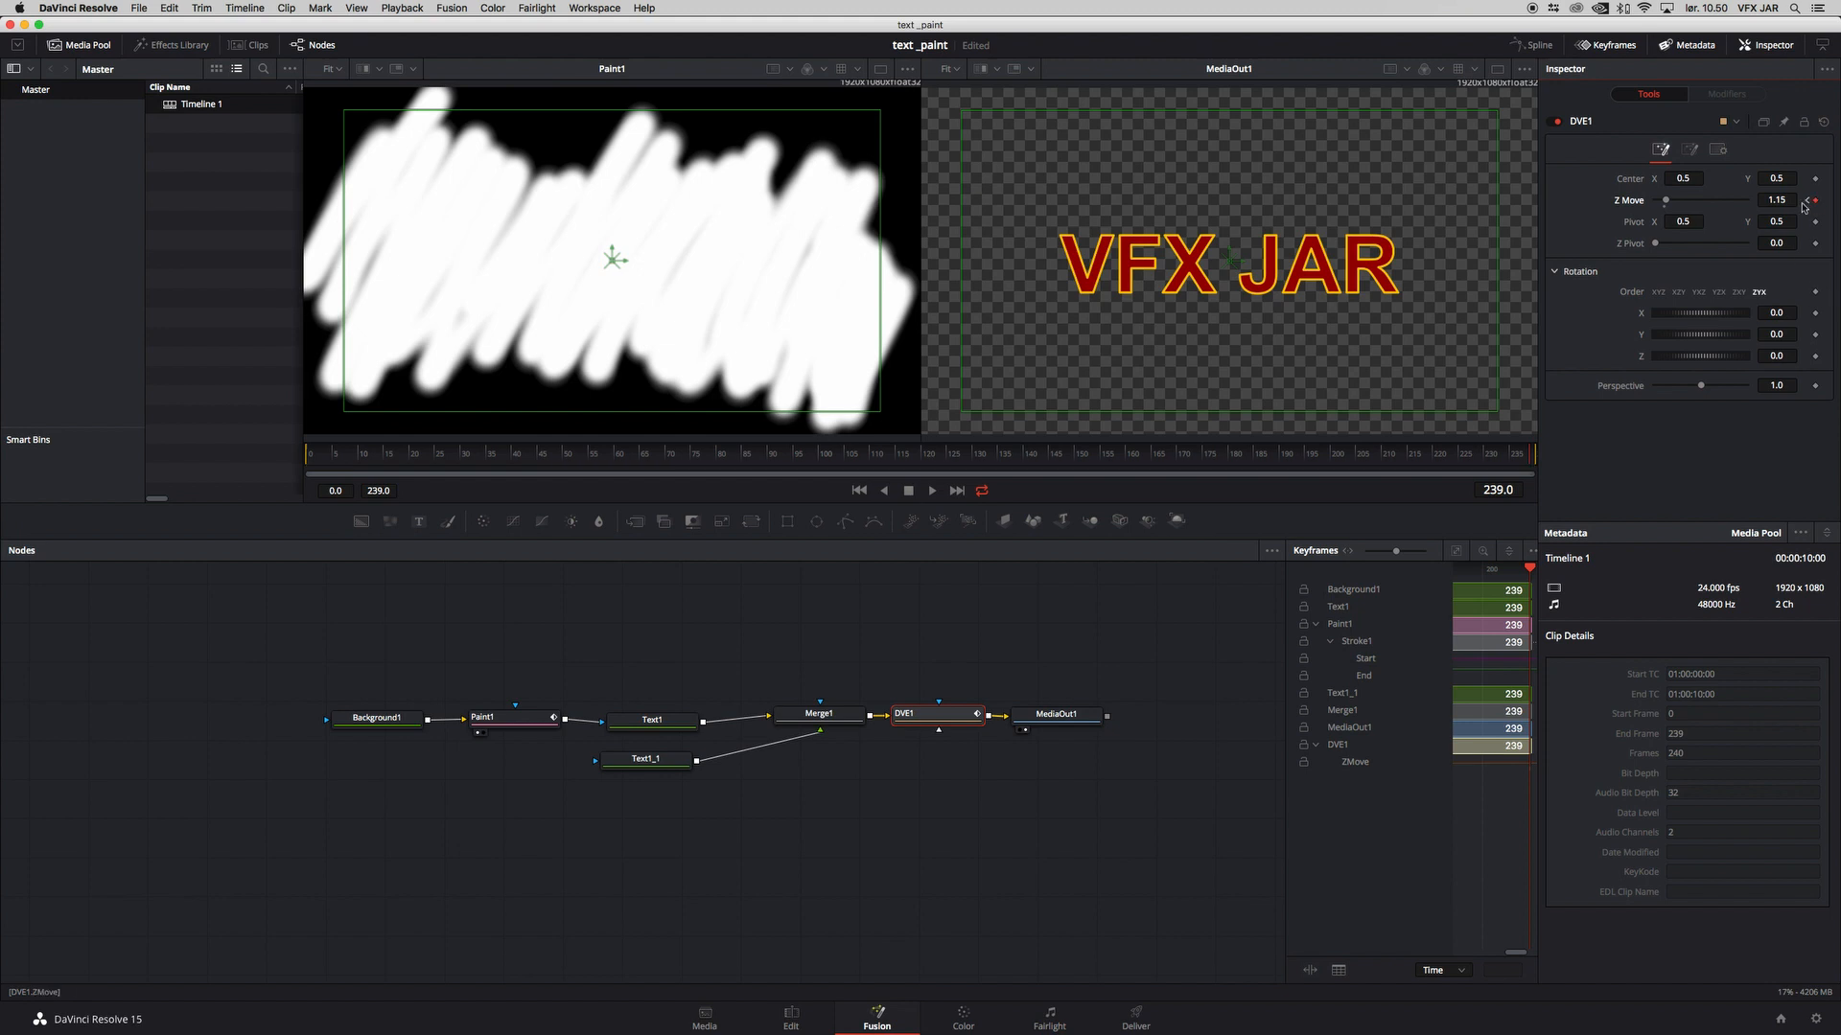
{"action": "left_click", "coordinate": [1664, 207]}
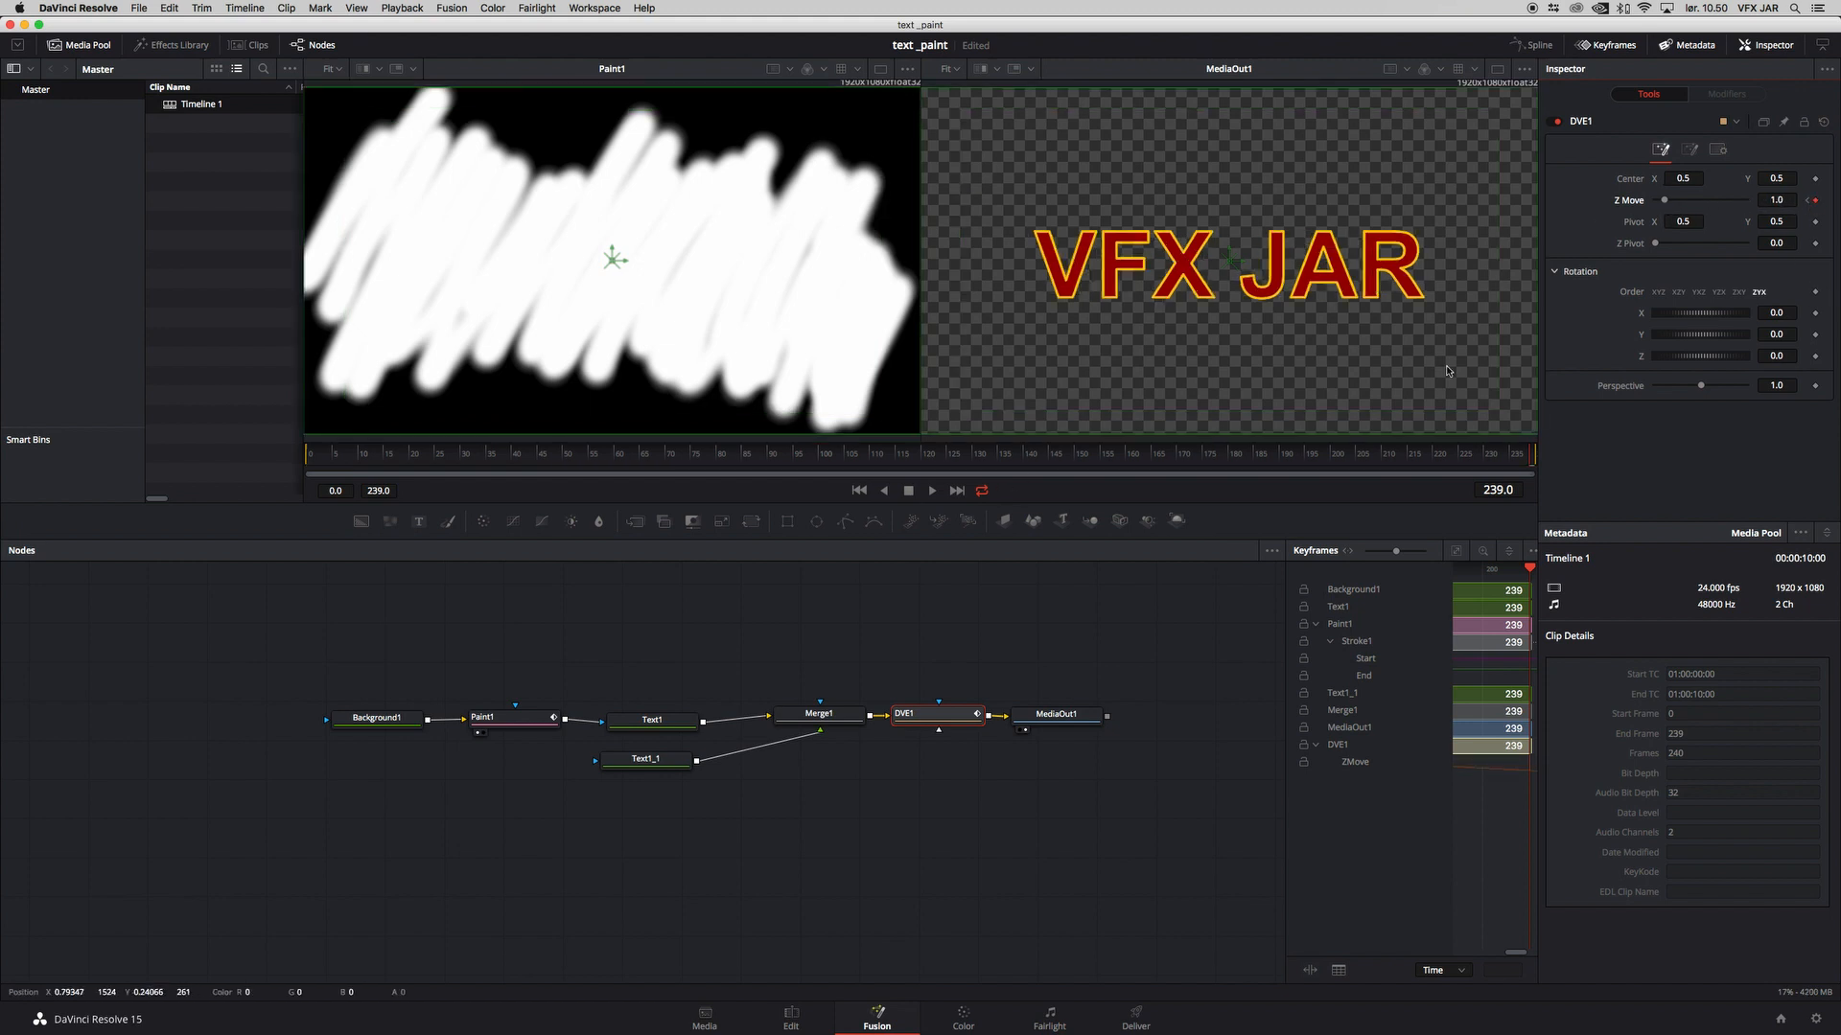
{"action": "left_click_drag", "start_coordinate": [1492, 458], "coordinate": [167, 447]}
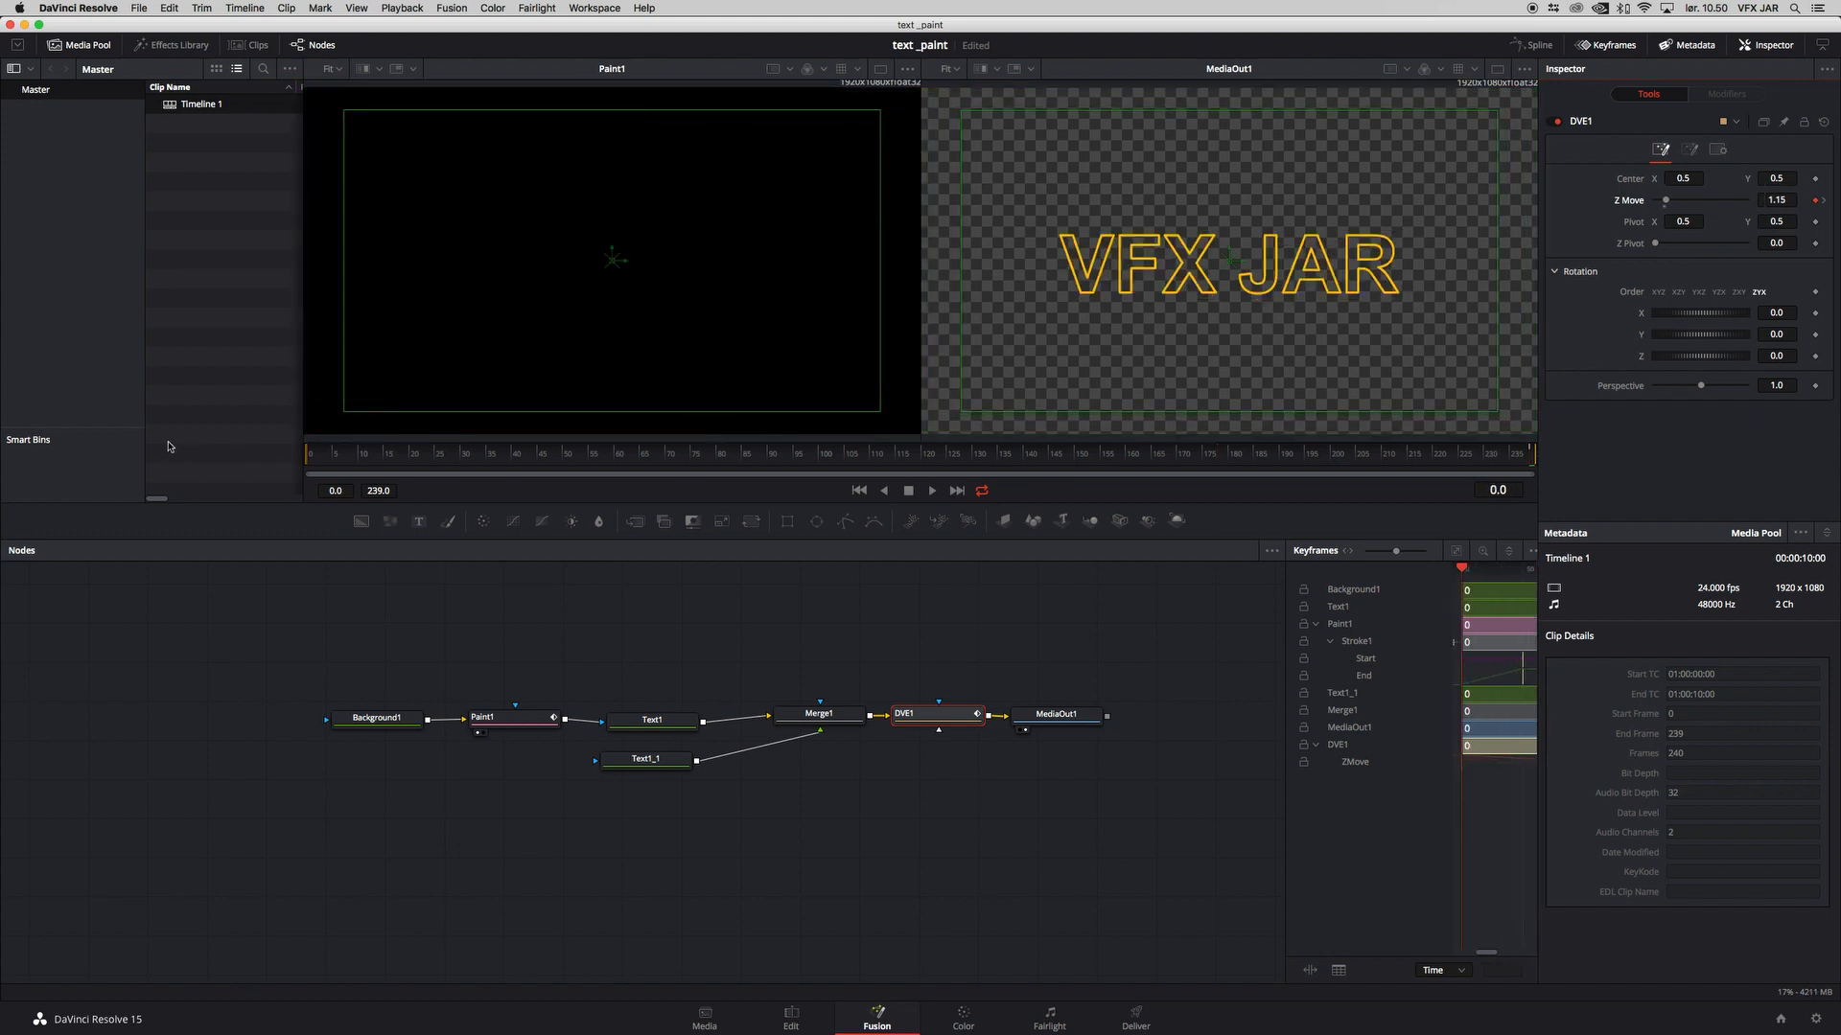
{"action": "mouse_move", "coordinate": [318, 449]}
{"action": "left_mouse_down"}
{"action": "mouse_move", "coordinate": [903, 464]}
{"action": "mouse_move", "coordinate": [209, 453]}
{"action": "left_mouse_up"}
Step: Animate Merge1's Blend with keyframes from 0.0 at frame 0 to 1.0 at frame 20, and scrub through the animation
{"action": "left_click", "coordinate": [661, 762]}
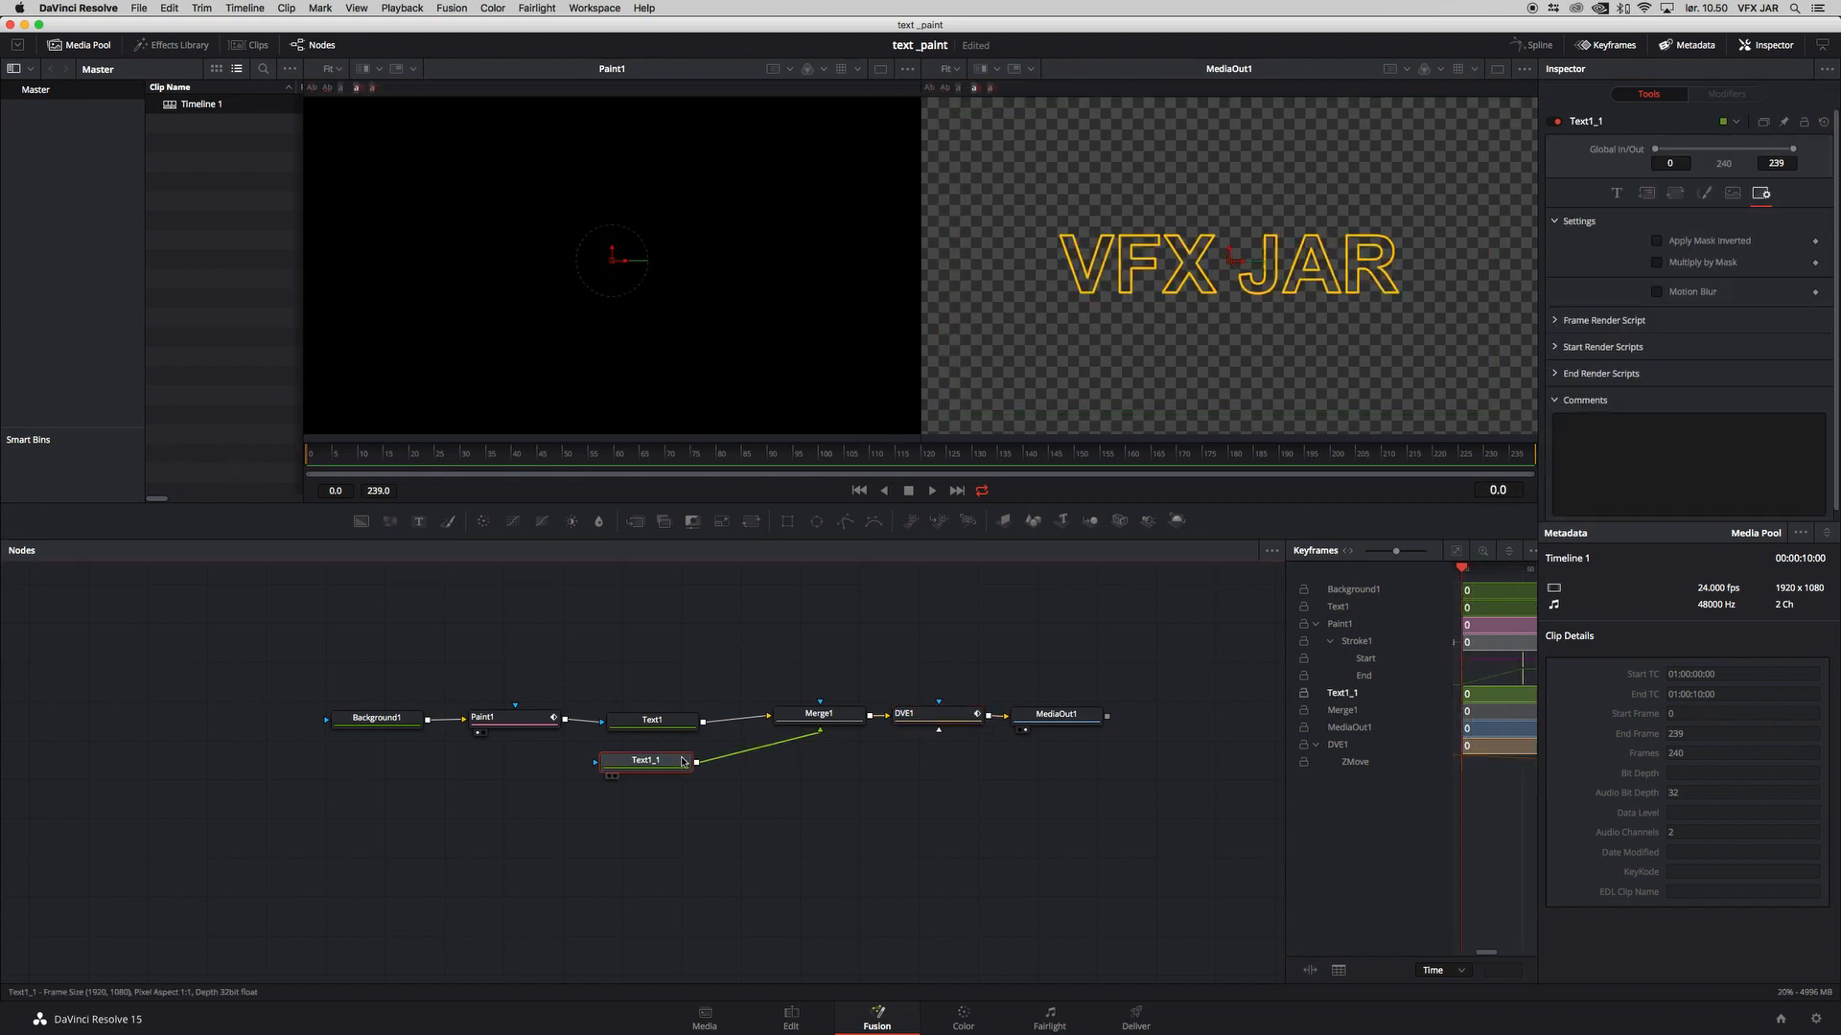
{"action": "left_click", "coordinate": [846, 721]}
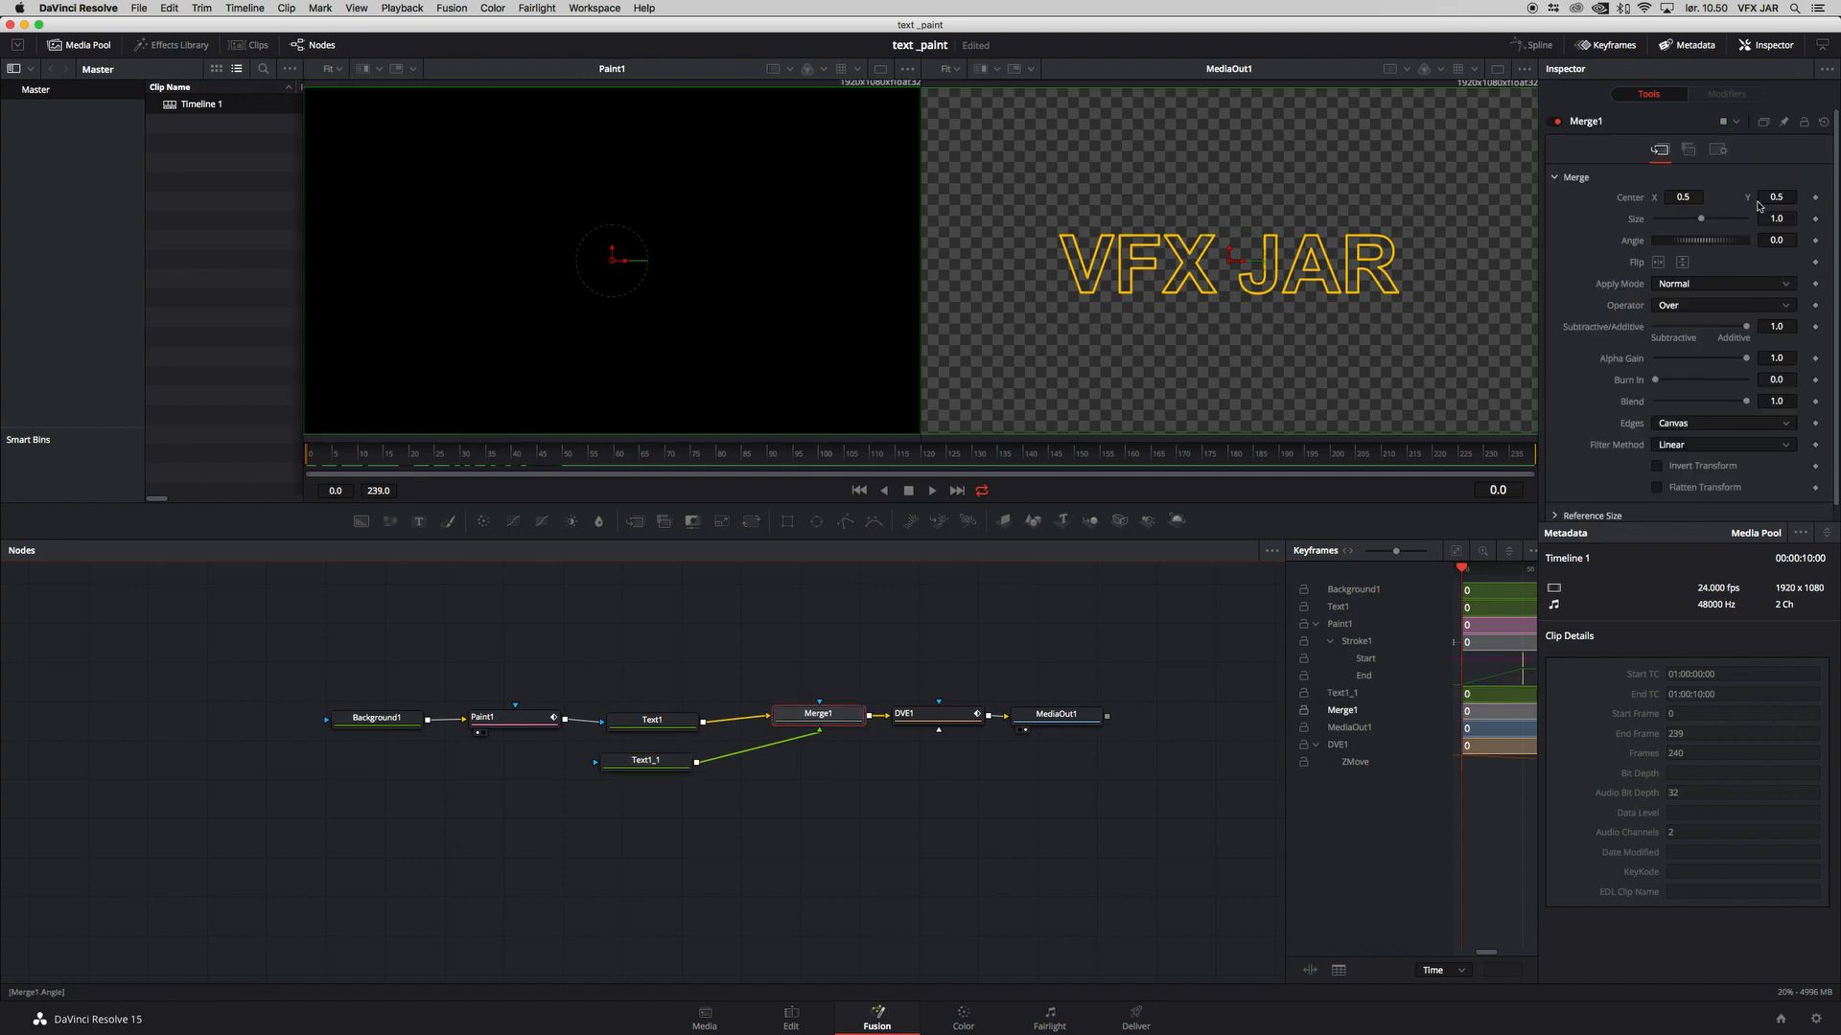
{"action": "left_click_drag", "start_coordinate": [1751, 407], "coordinate": [1651, 404]}
{"action": "left_click", "coordinate": [1815, 402]}
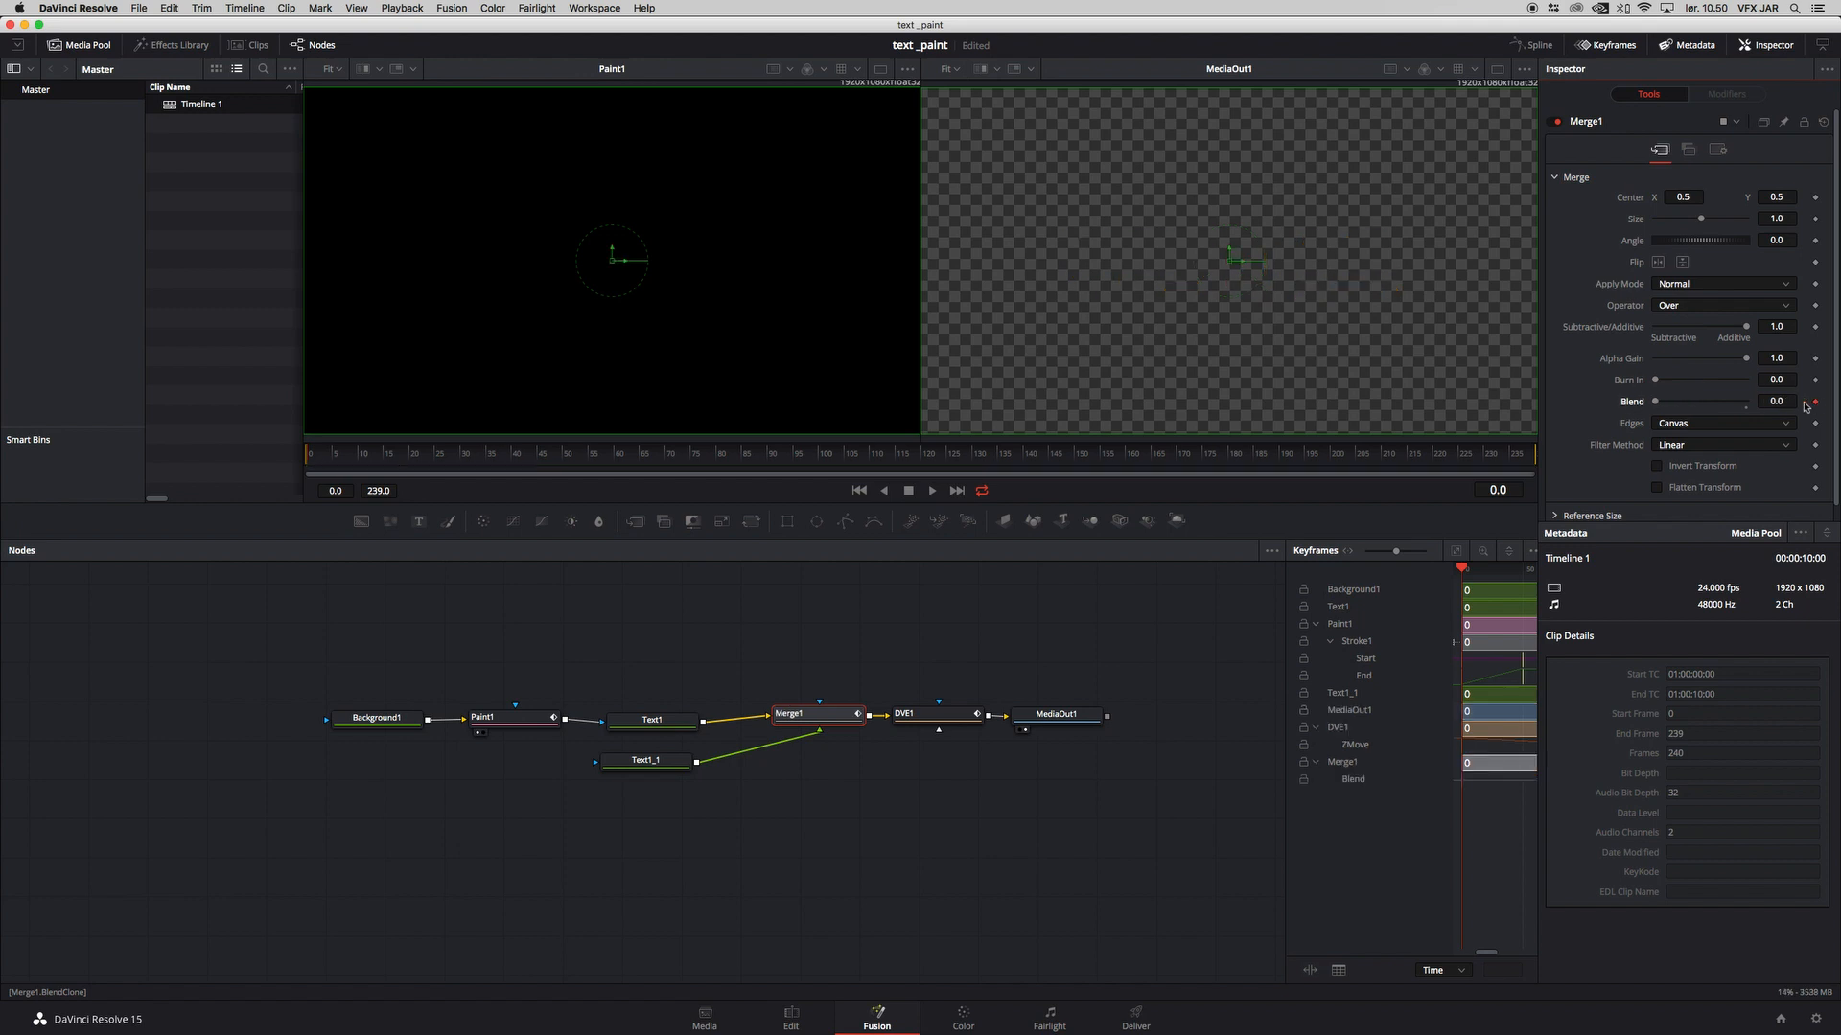
{"action": "left_click_drag", "start_coordinate": [312, 458], "coordinate": [401, 460]}
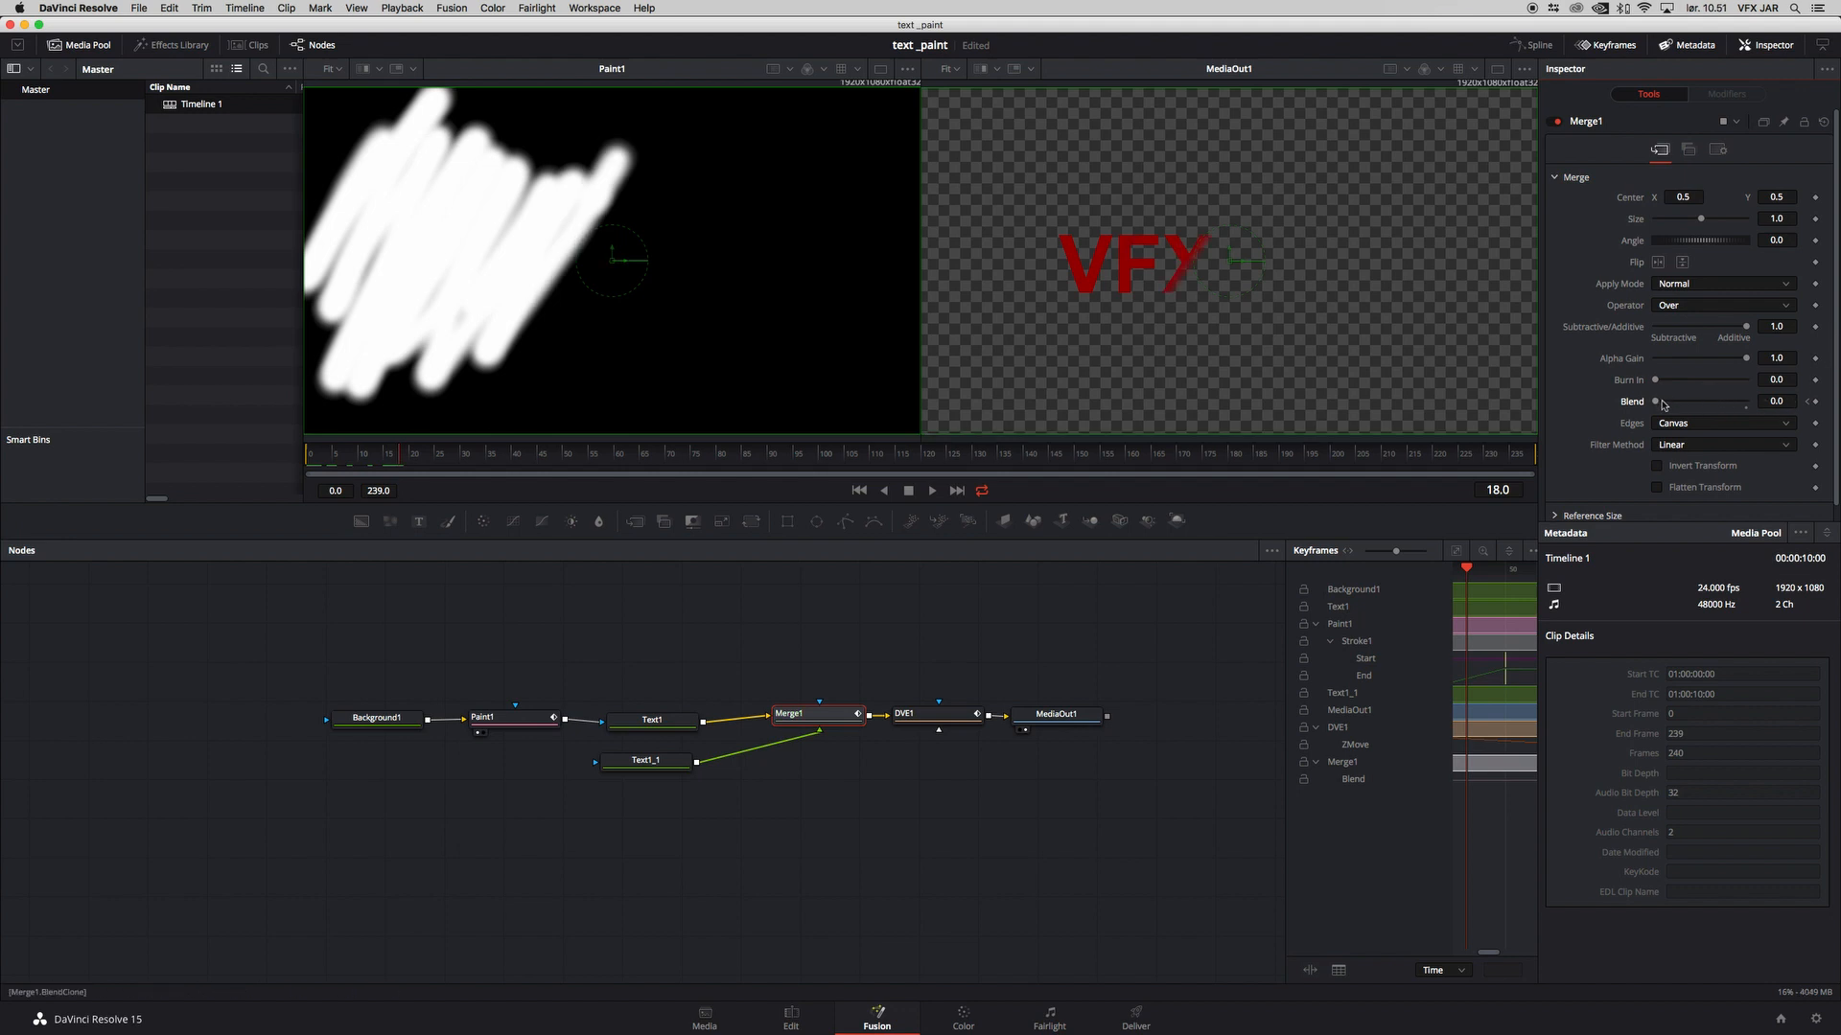
{"action": "left_click_drag", "start_coordinate": [404, 460], "coordinate": [413, 460]}
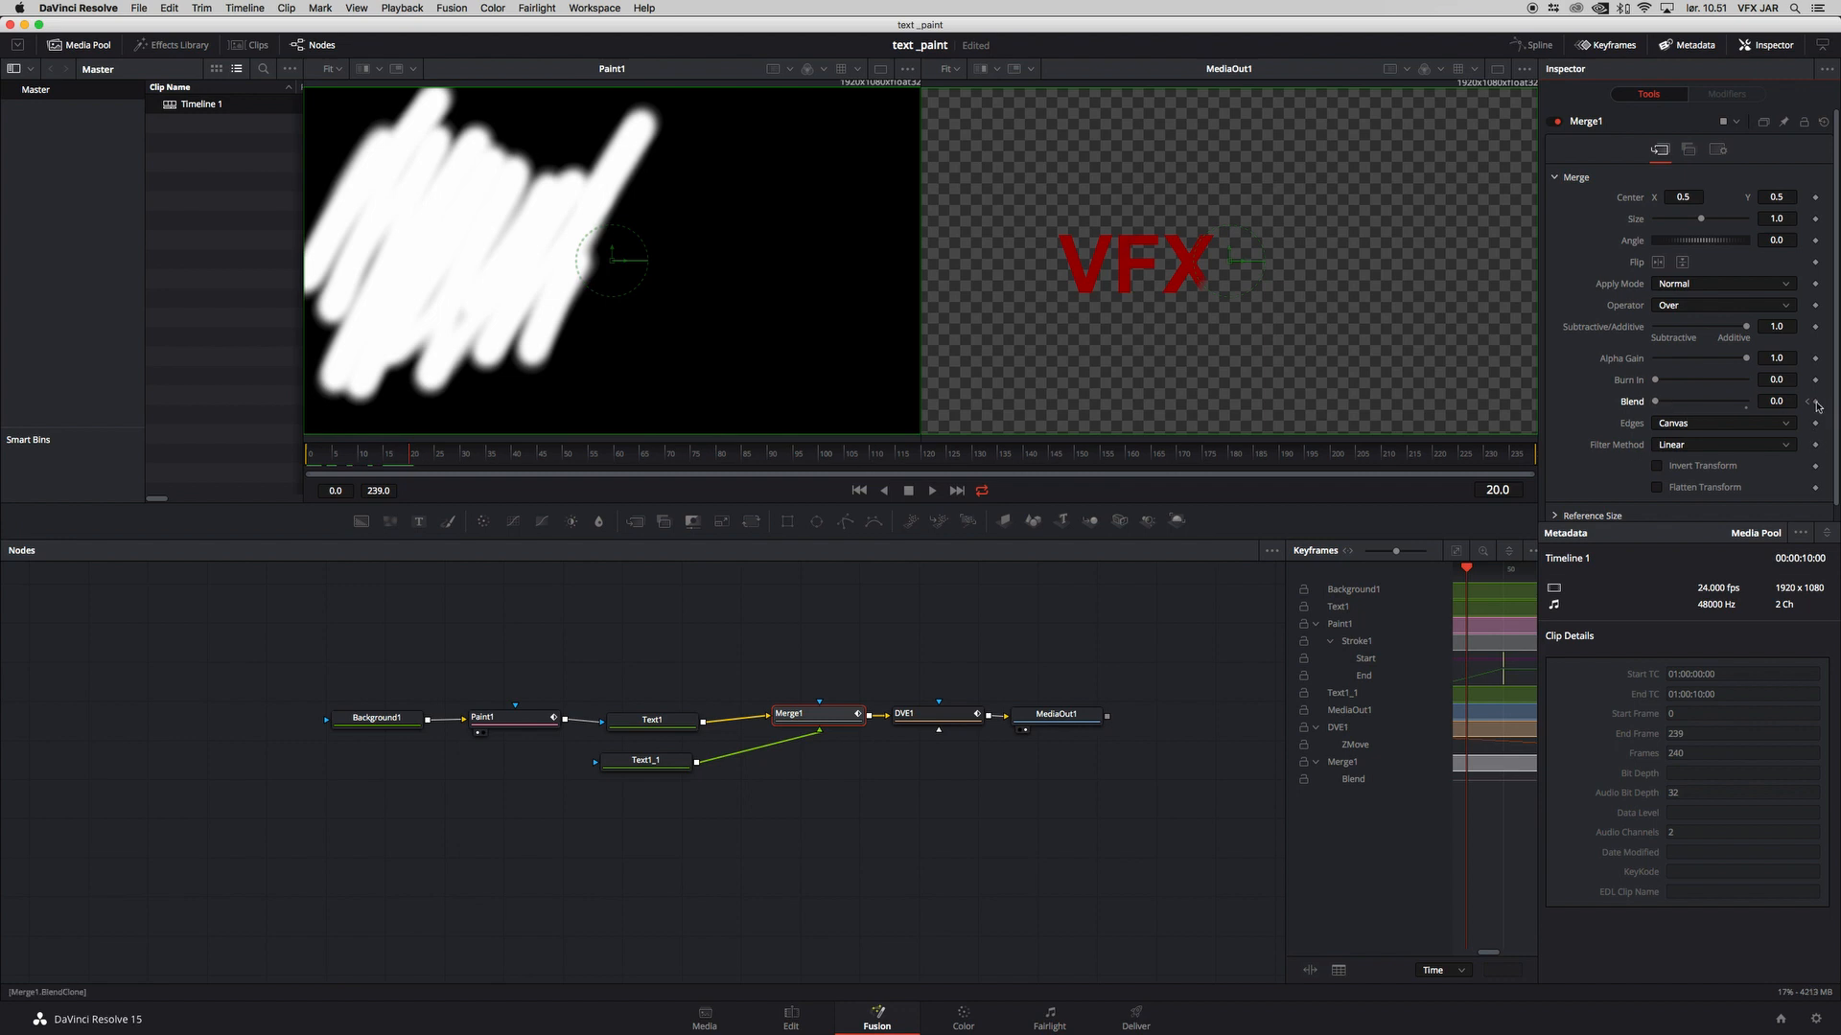
{"action": "left_click_drag", "start_coordinate": [1661, 405], "coordinate": [1831, 413]}
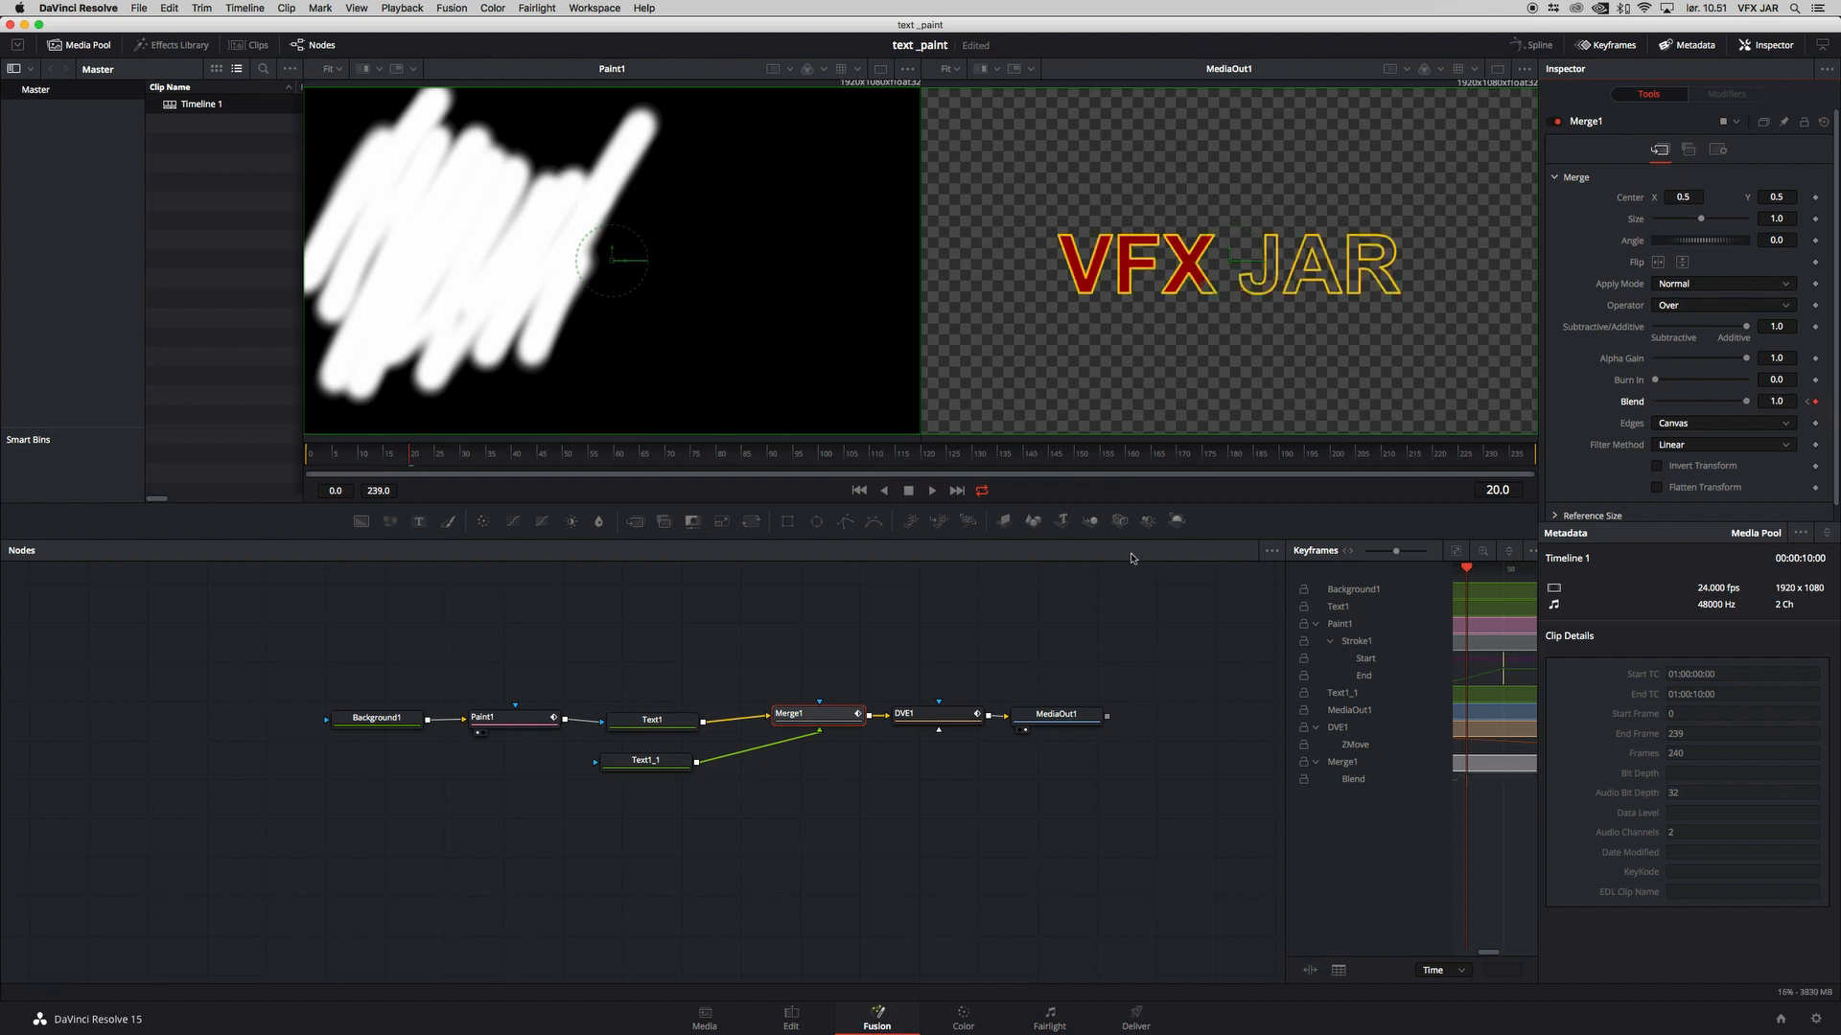
{"action": "mouse_move", "coordinate": [392, 457]}
{"action": "left_mouse_down"}
{"action": "mouse_move", "coordinate": [311, 457]}
{"action": "mouse_move", "coordinate": [875, 464]}
{"action": "left_mouse_up"}
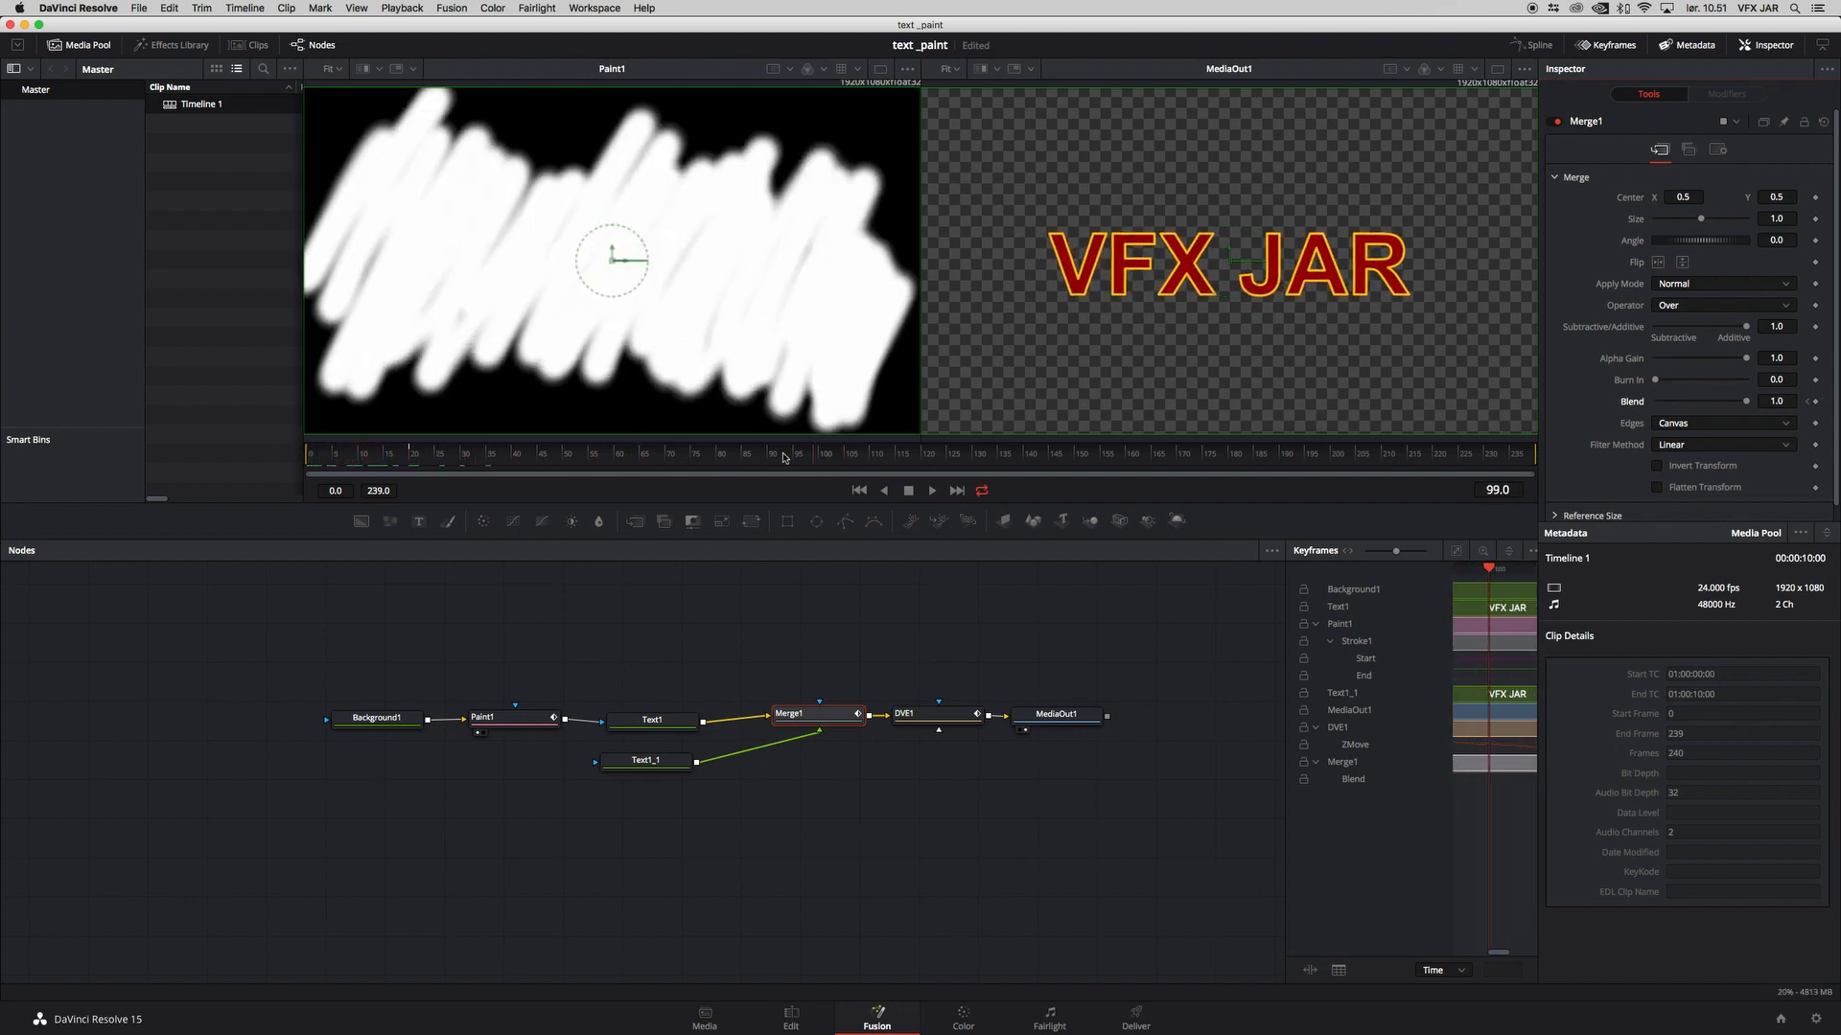
{"action": "left_click_drag", "start_coordinate": [338, 434], "coordinate": [248, 447]}
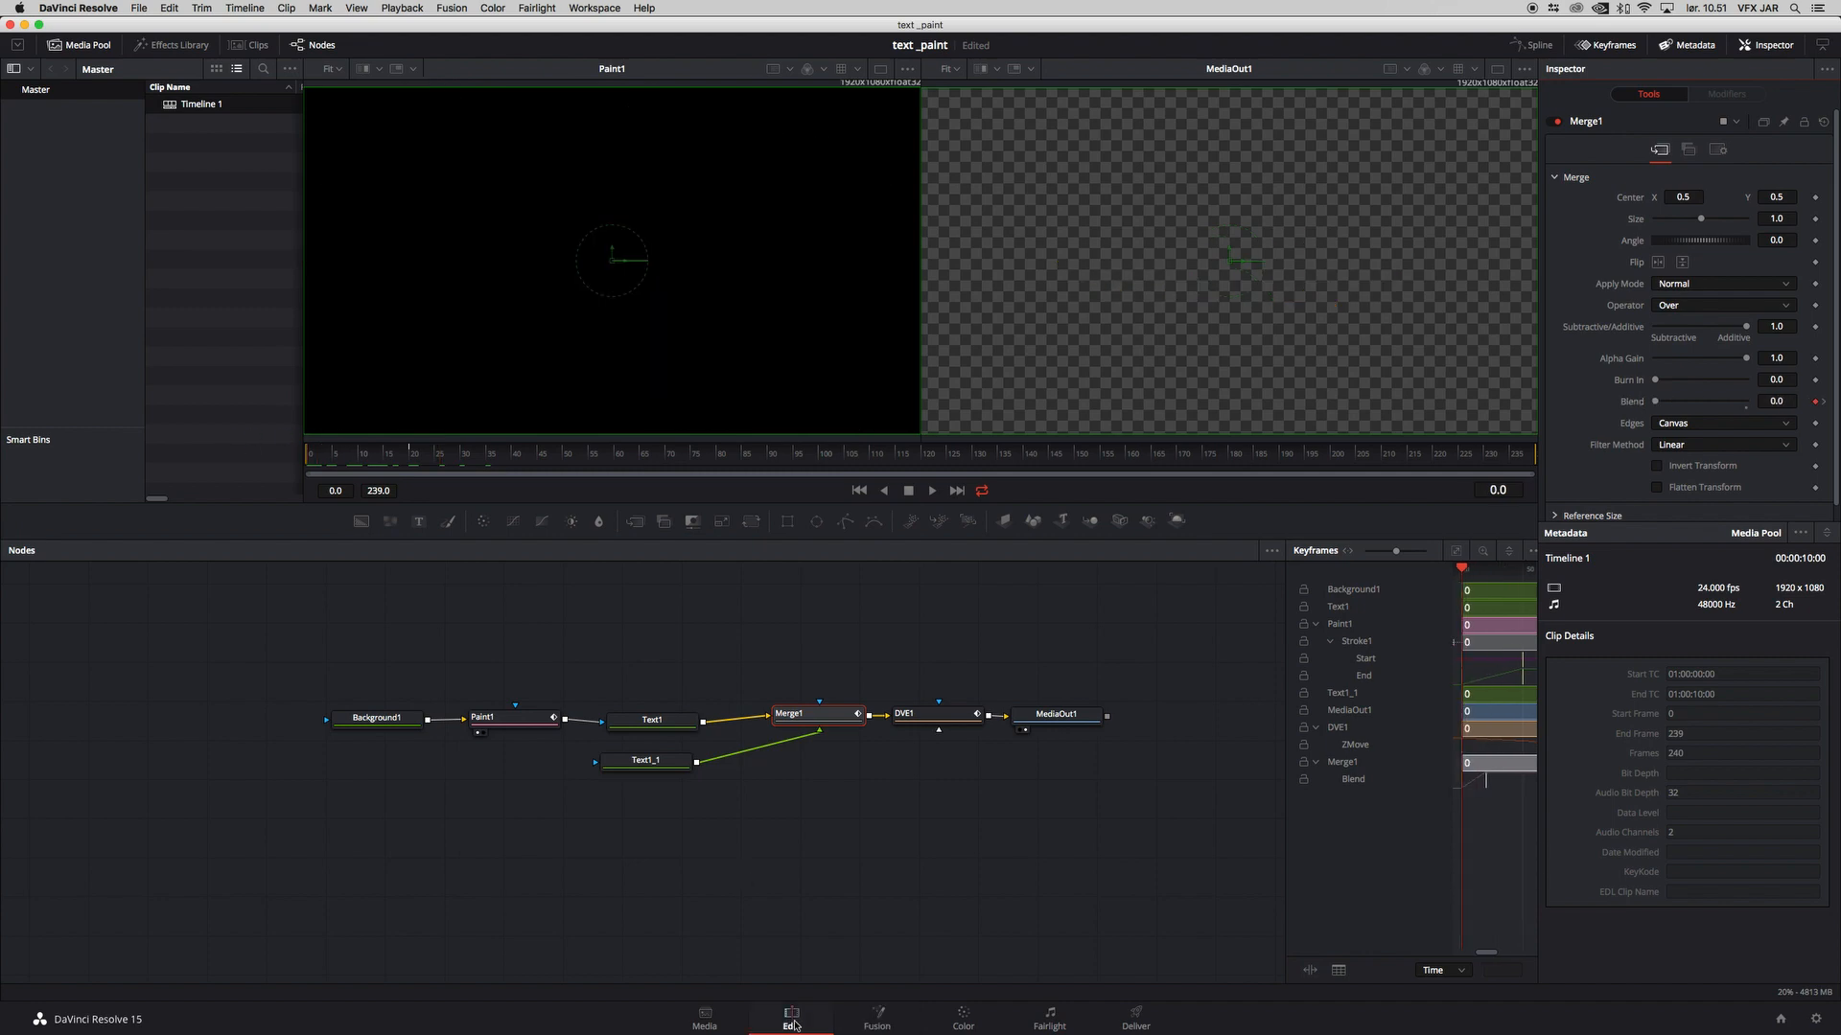